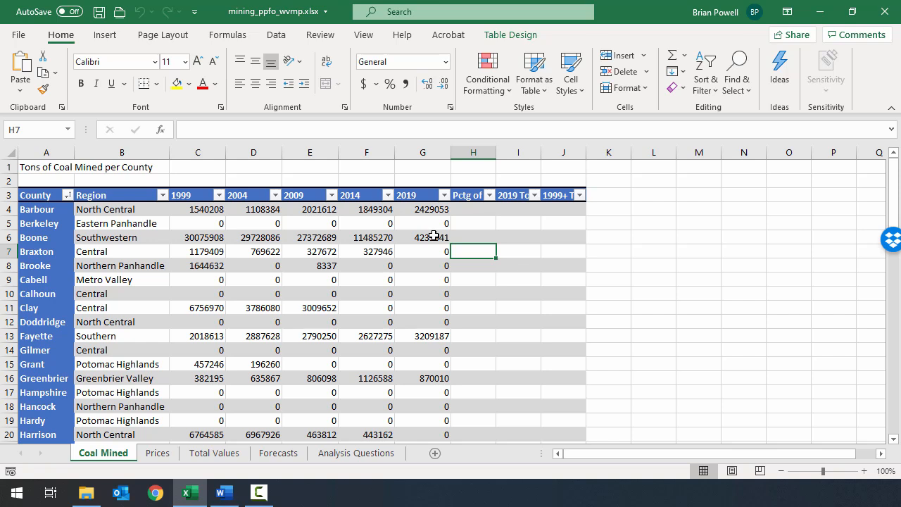
Merge and center the sheet title across A1:J1 and apply the Heading 1 cell style to it.
{"action": "left_click", "coordinate": [435, 237]}
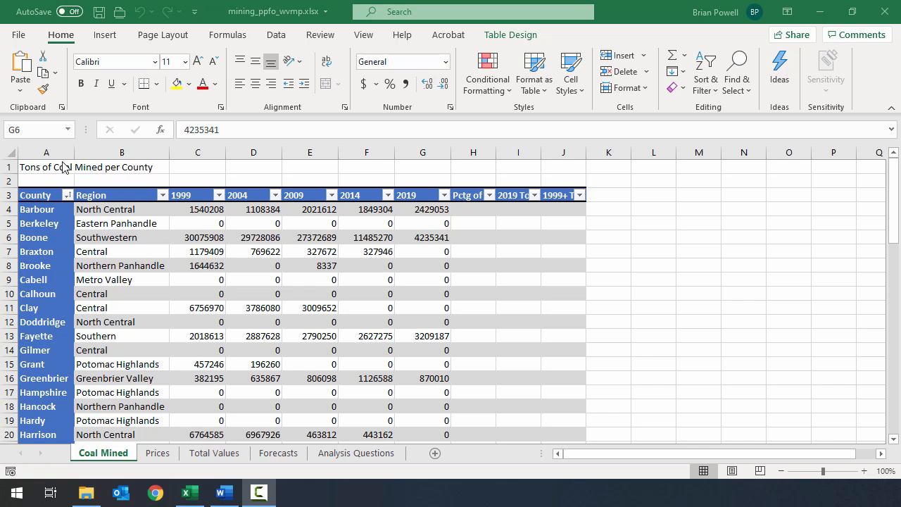
{"action": "left_click", "coordinate": [41, 168]}
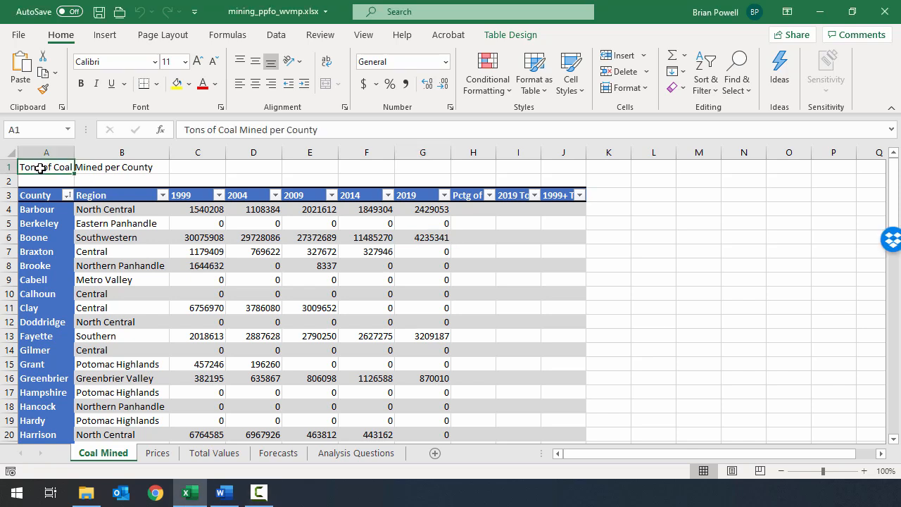
{"action": "left_click_drag", "start_coordinate": [40, 167], "coordinate": [577, 171]}
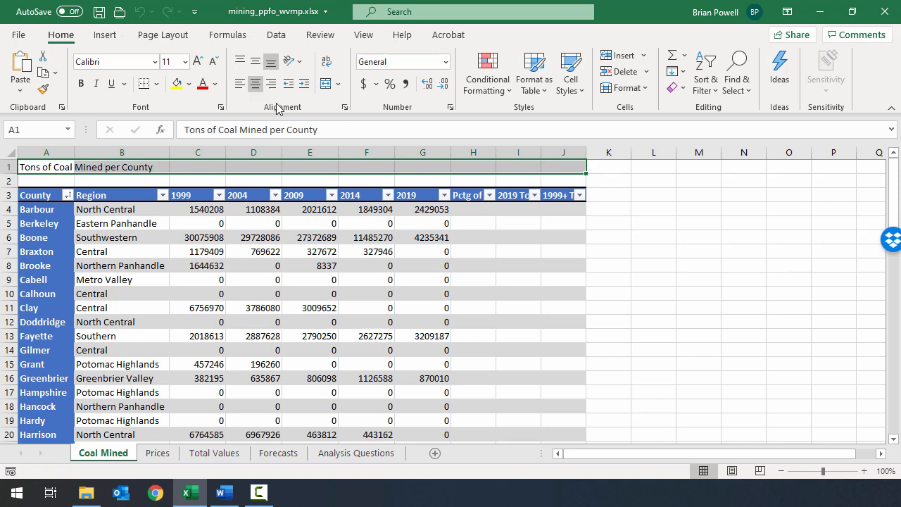
{"action": "left_click", "coordinate": [338, 85]}
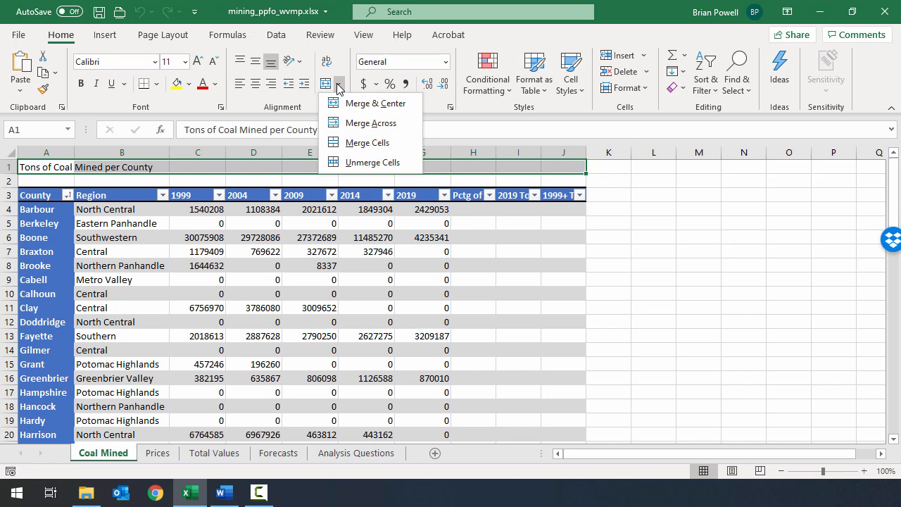
{"action": "left_click", "coordinate": [389, 105]}
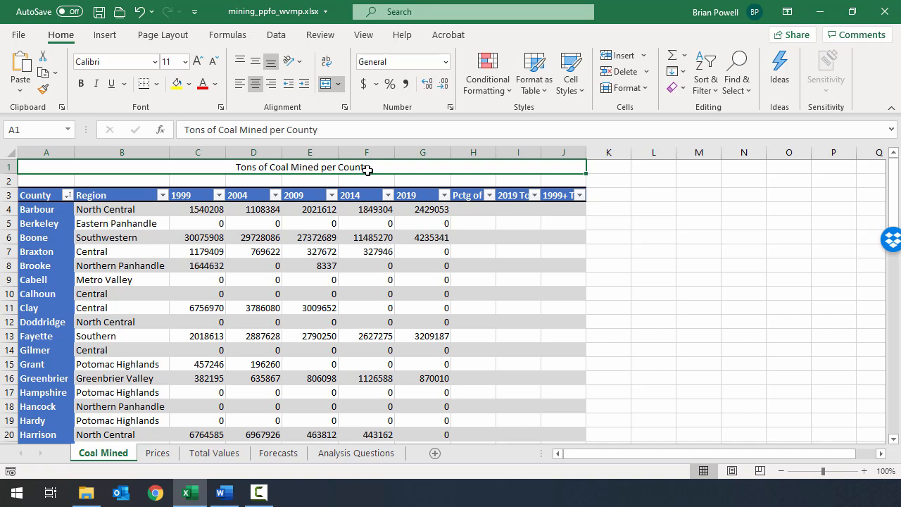
{"action": "left_click", "coordinate": [572, 79]}
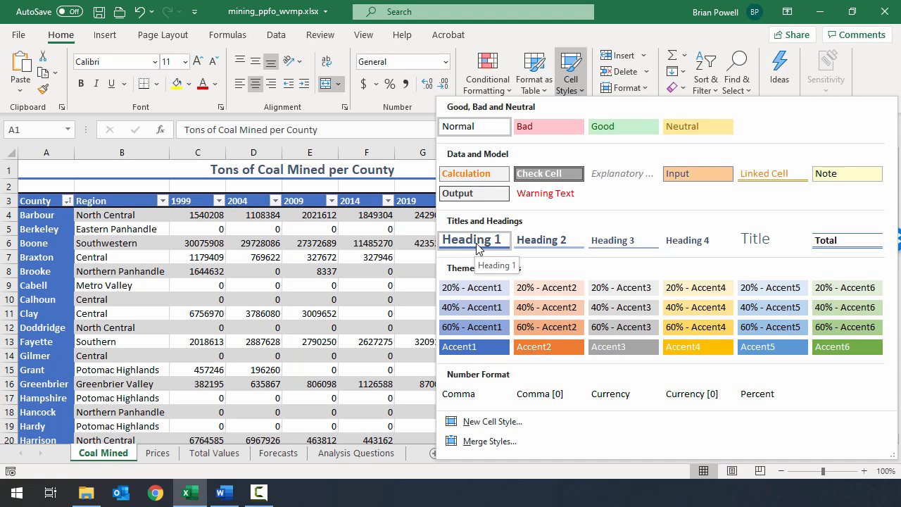
{"action": "left_click", "coordinate": [476, 243]}
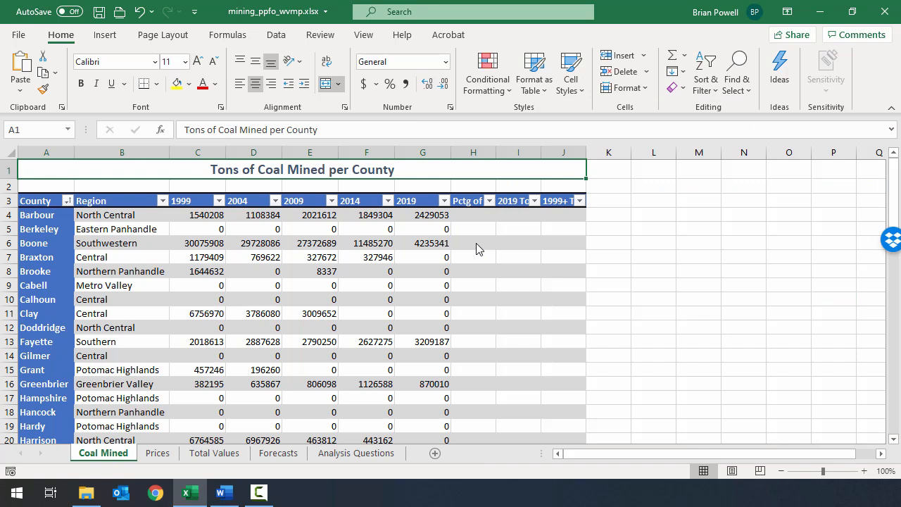
Add a medium solid left border to cells C3:C64 and save the workbook.
{"action": "left_click", "coordinate": [189, 201]}
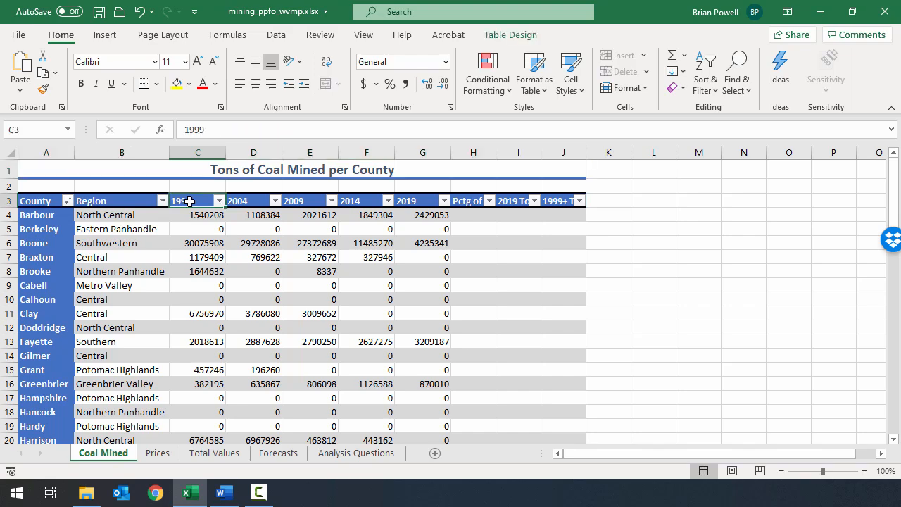
{"action": "scroll", "coordinate": [190, 211], "scroll_direction": "down", "scroll_amount": 14}
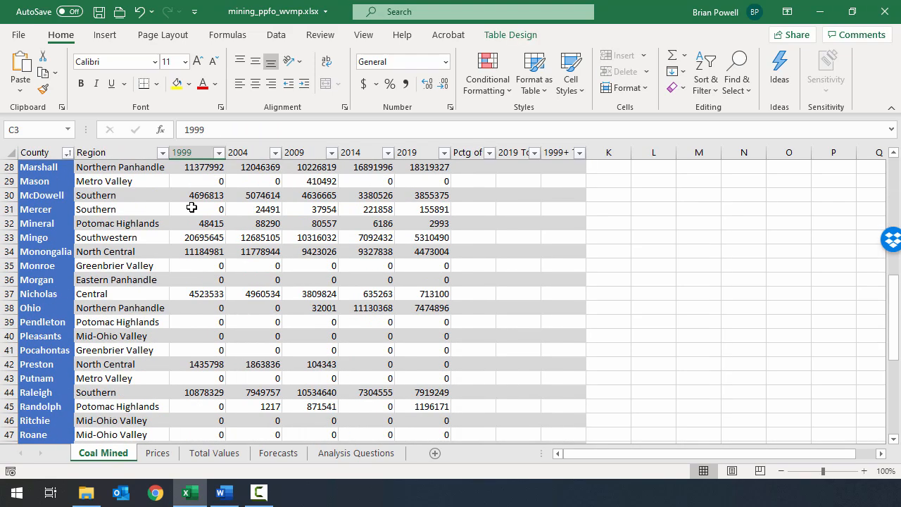
{"action": "scroll", "coordinate": [194, 399], "scroll_direction": "down", "scroll_amount": 2}
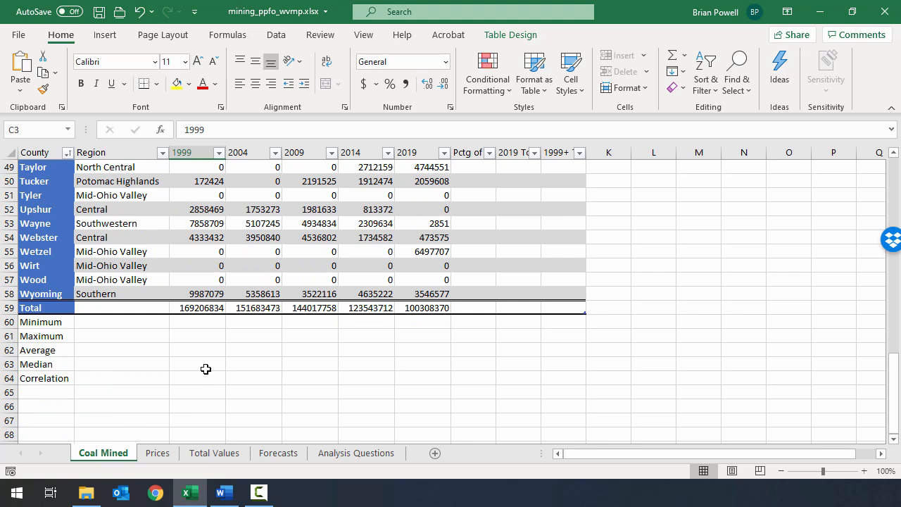
{"action": "left_click", "coordinate": [205, 376], "text": "shift"}
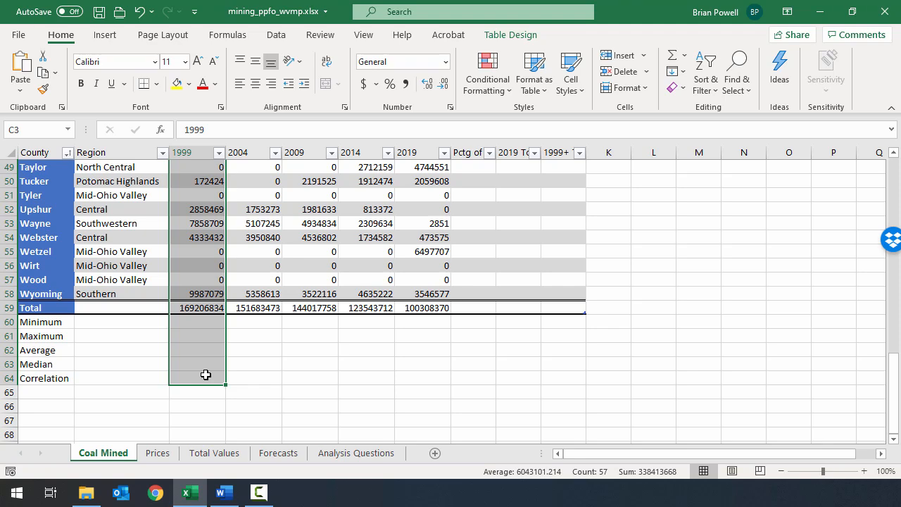
{"action": "right_click", "coordinate": [205, 375]}
{"action": "left_click", "coordinate": [267, 391]}
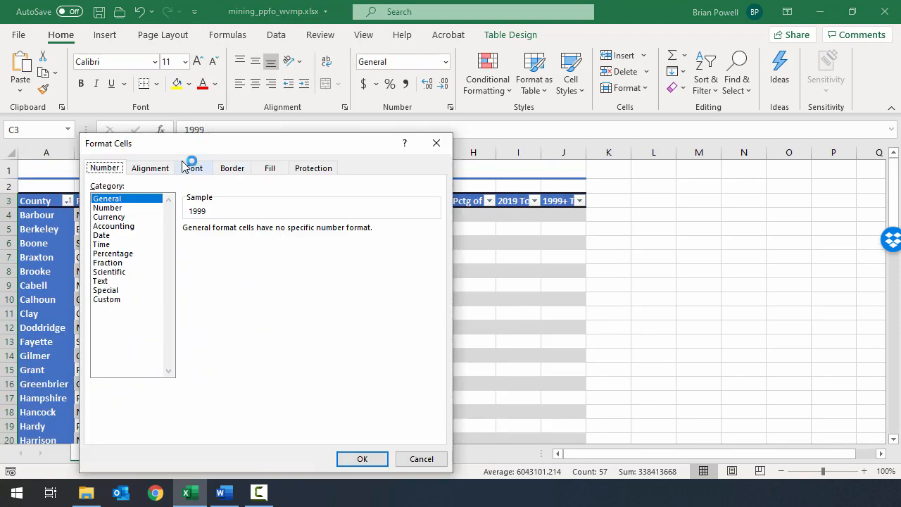
{"action": "left_click", "coordinate": [233, 170]}
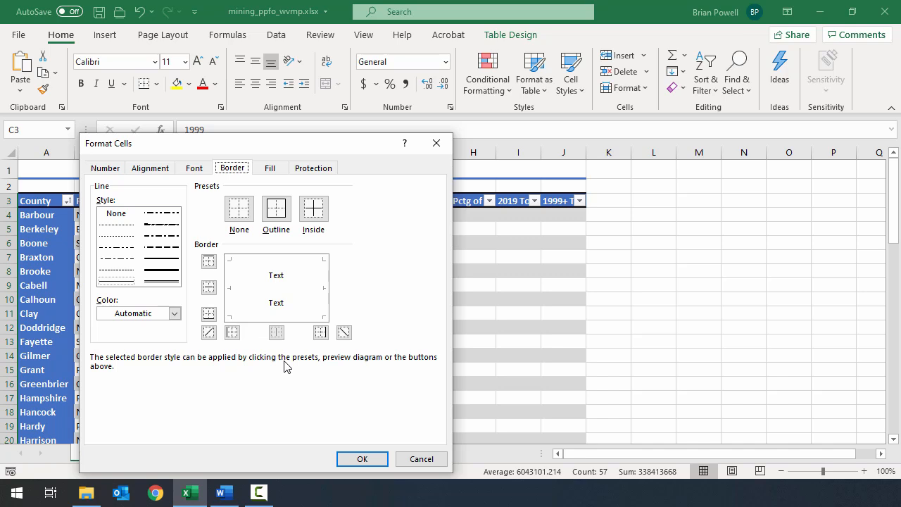
{"action": "left_click", "coordinate": [167, 260]}
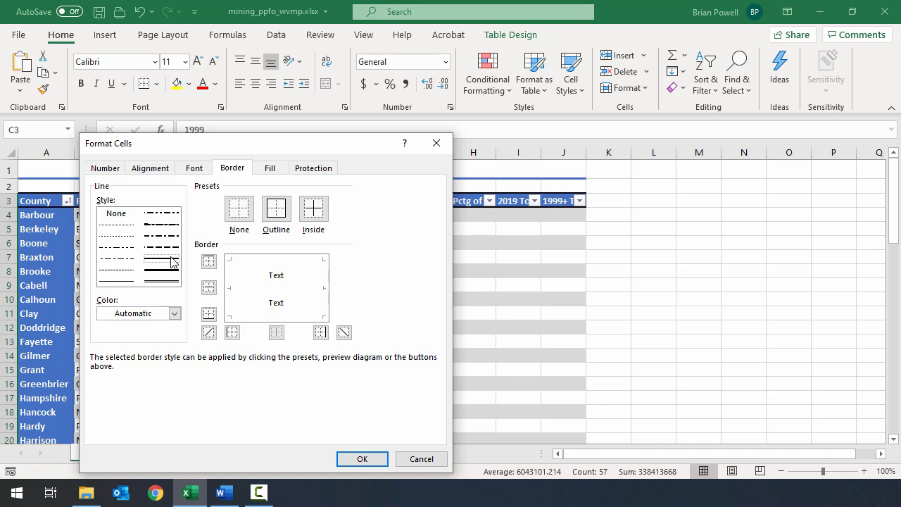
{"action": "left_click", "coordinate": [232, 333]}
{"action": "left_click", "coordinate": [362, 459]}
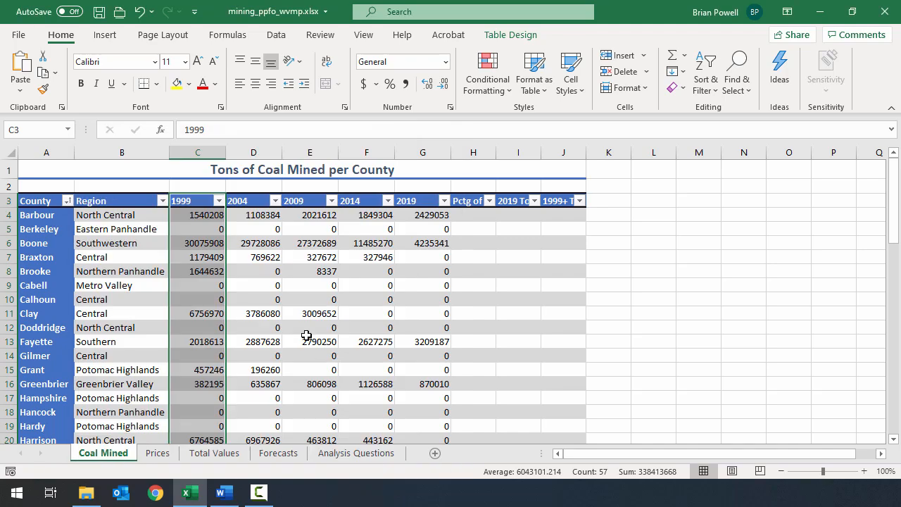
{"action": "left_click", "coordinate": [262, 281]}
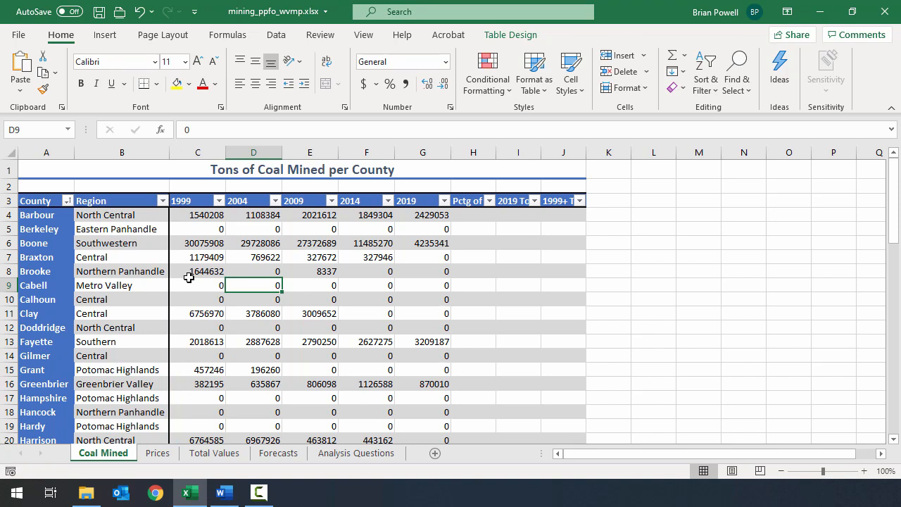
{"action": "key", "text": "ctrl+s"}
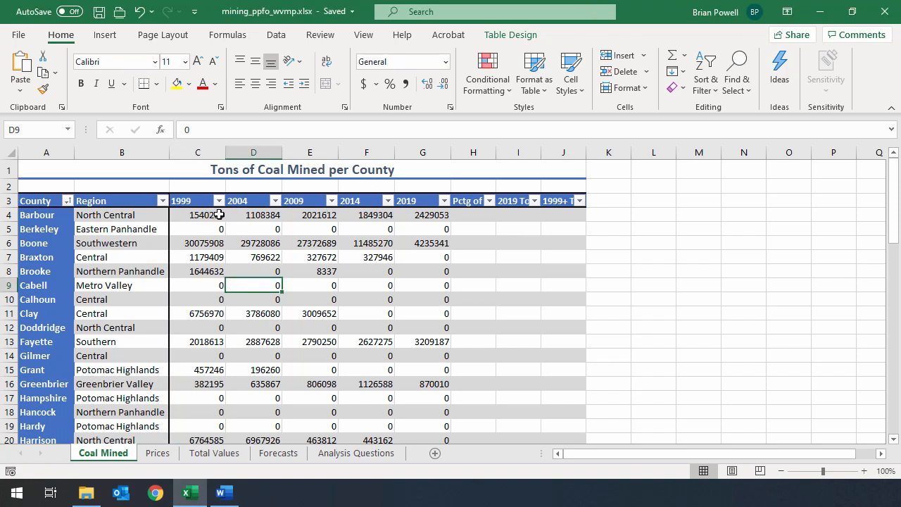
Format cells C4:G63 as Number with 0 decimal places and the 1000 separator.
{"action": "left_click", "coordinate": [219, 214]}
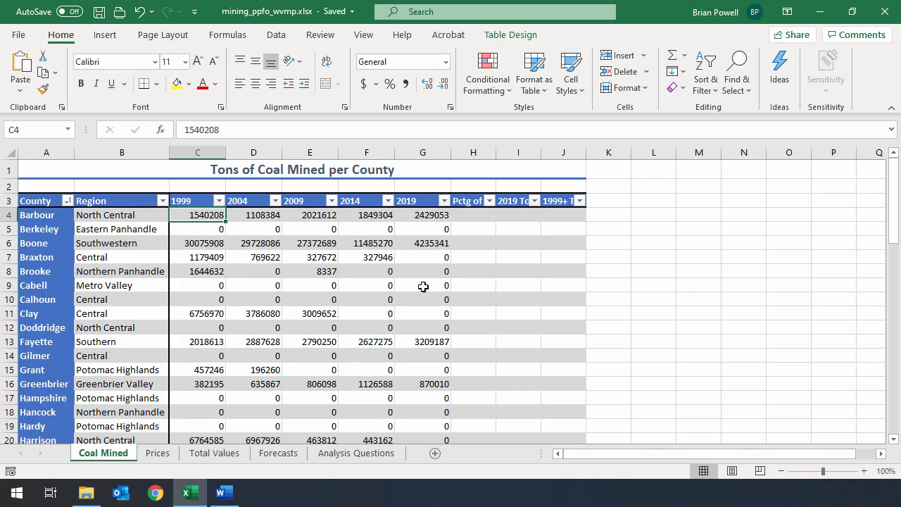
{"action": "scroll", "coordinate": [460, 331], "scroll_direction": "down", "scroll_amount": 1}
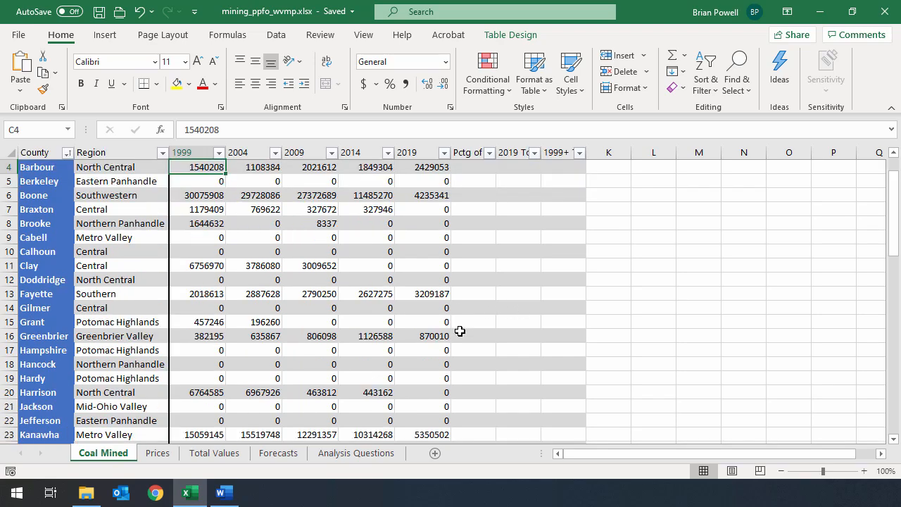
{"action": "scroll", "coordinate": [459, 331], "scroll_direction": "down", "scroll_amount": 14}
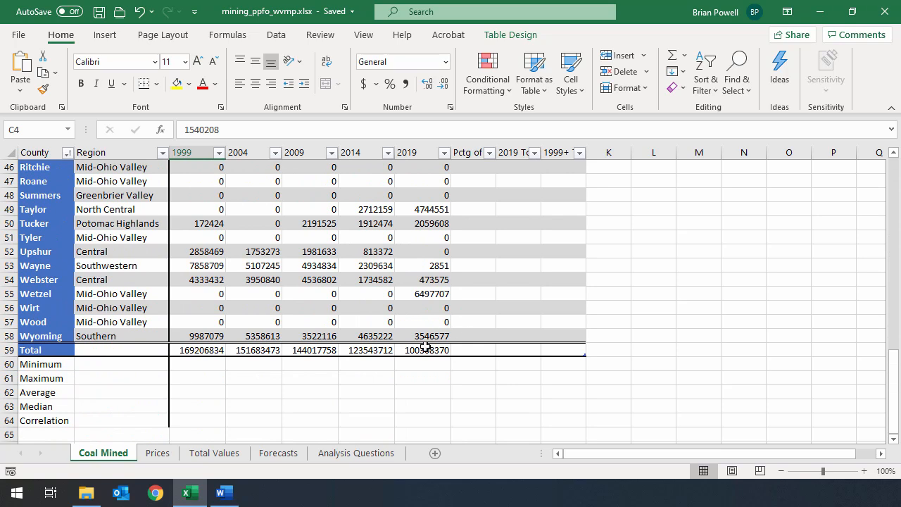
{"action": "left_click_drag", "start_coordinate": [439, 420], "coordinate": [434, 405]}
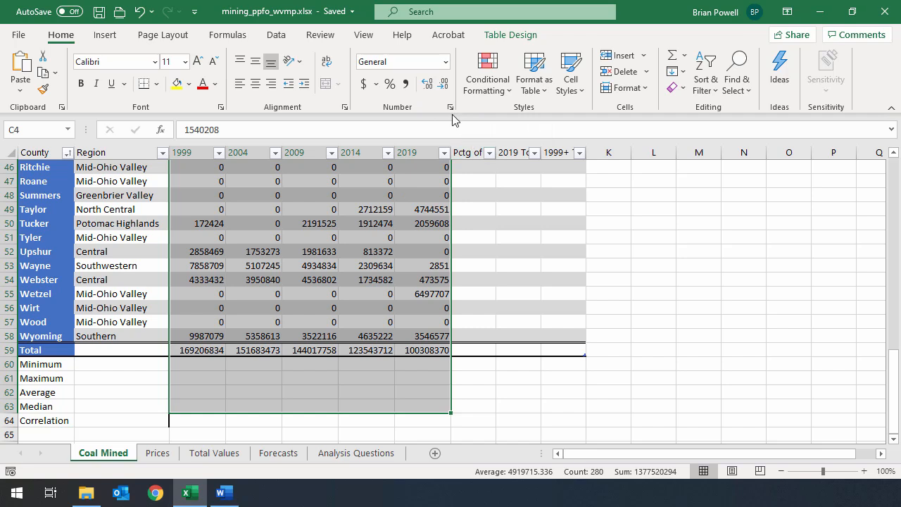
{"action": "right_click", "coordinate": [402, 221]}
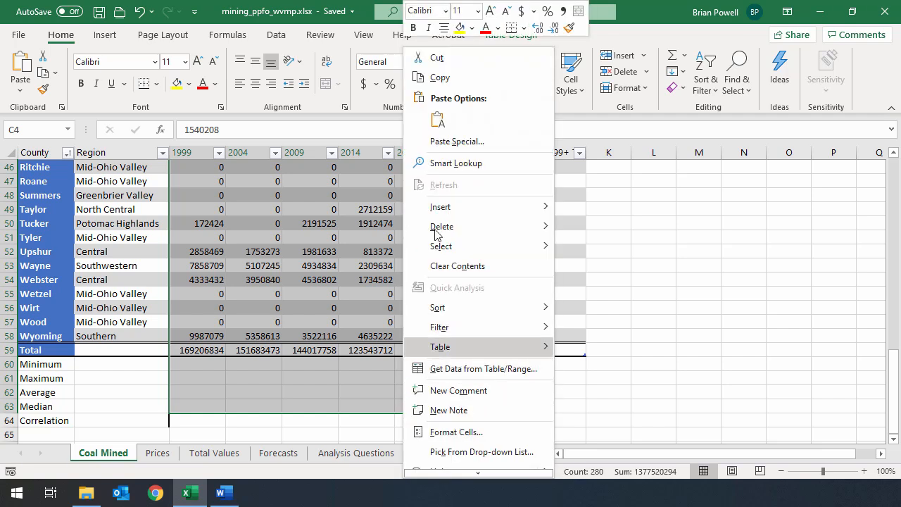
{"action": "left_click", "coordinate": [381, 92]}
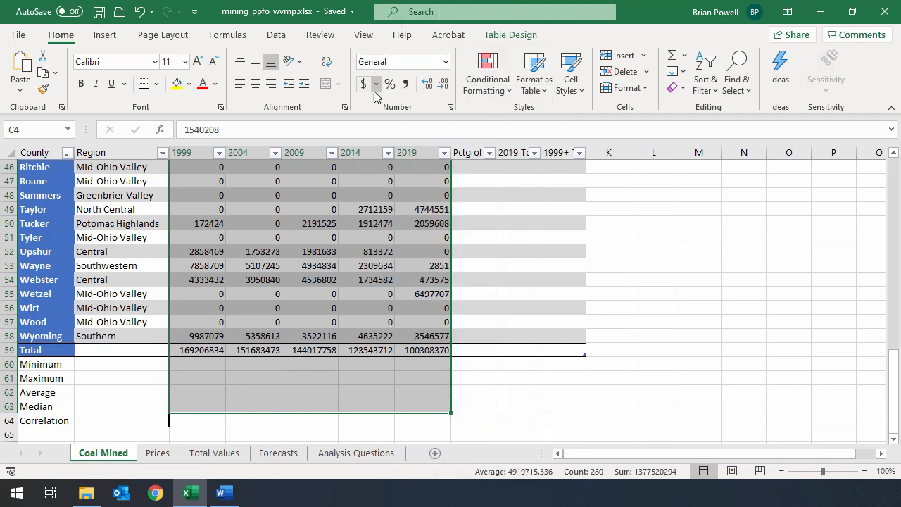
{"action": "left_click", "coordinate": [450, 109]}
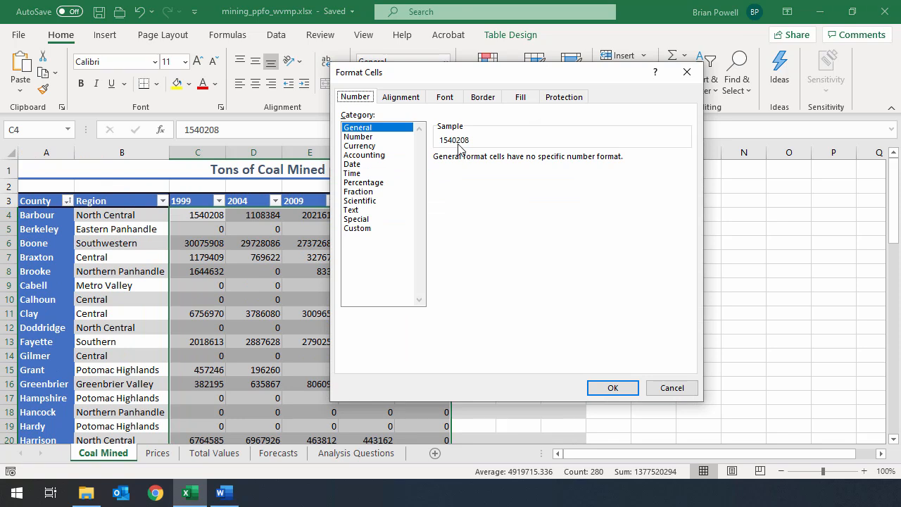
{"action": "left_click", "coordinate": [380, 138]}
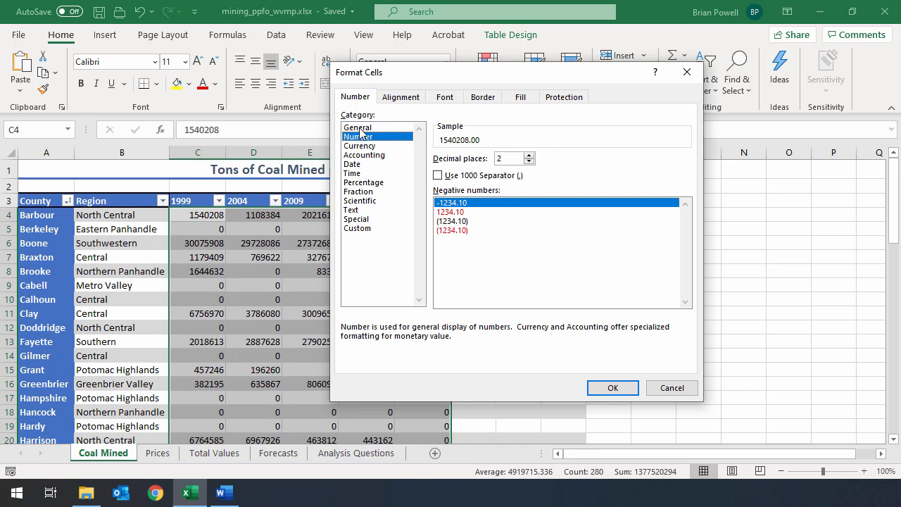
{"action": "left_click", "coordinate": [529, 161]}
{"action": "left_click", "coordinate": [529, 162]}
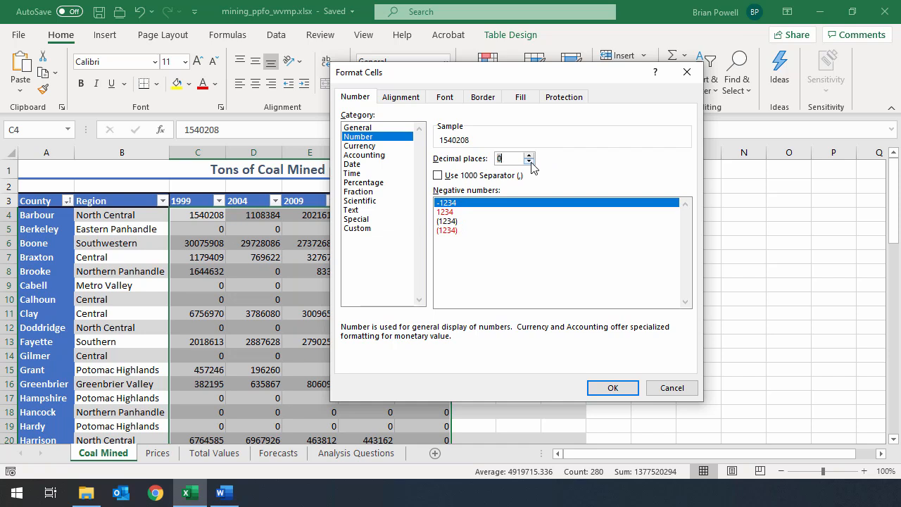
{"action": "left_click", "coordinate": [476, 175]}
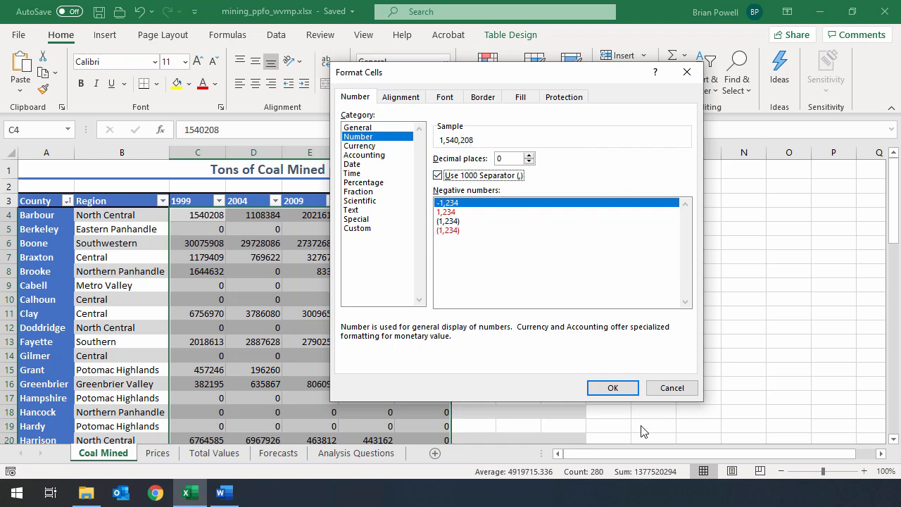
{"action": "left_click", "coordinate": [612, 388]}
{"action": "left_click", "coordinate": [307, 259]}
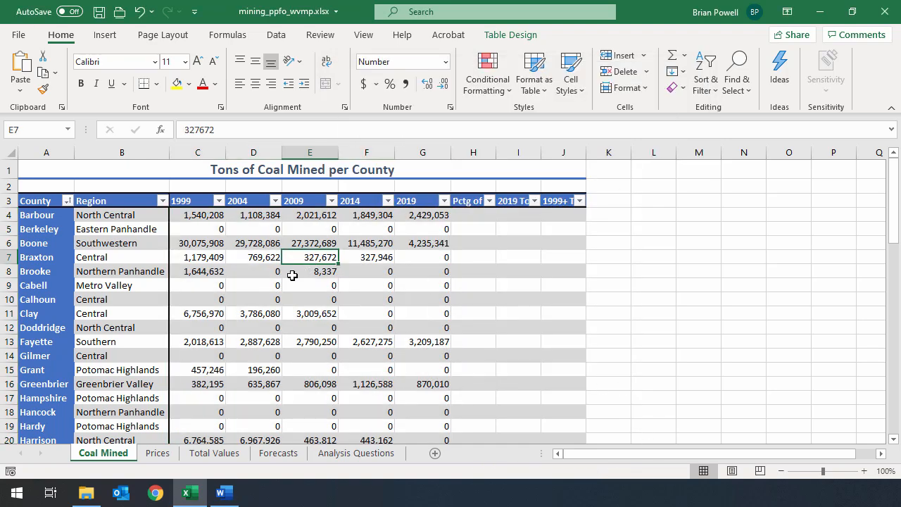
{"action": "scroll", "coordinate": [305, 282], "scroll_direction": "down", "scroll_amount": 3}
{"action": "scroll", "coordinate": [382, 277], "scroll_direction": "down", "scroll_amount": 4}
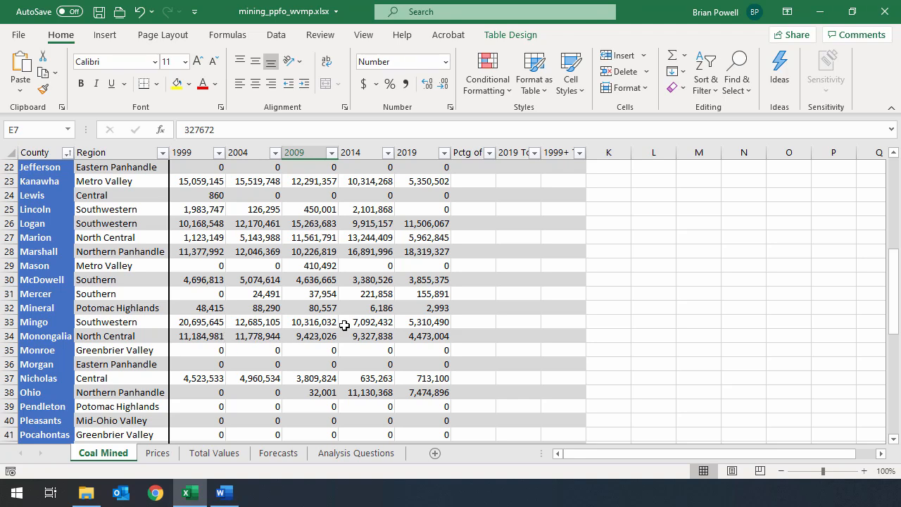
{"action": "scroll", "coordinate": [350, 323], "scroll_direction": "up", "scroll_amount": 3}
{"action": "scroll", "coordinate": [350, 322], "scroll_direction": "up", "scroll_amount": 4}
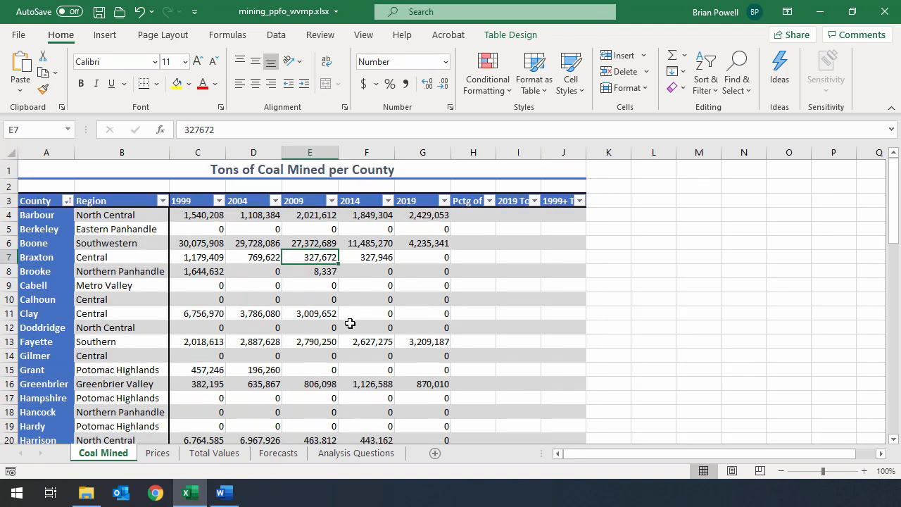
Format cells H4:H59 as Percentage with 1 decimal place.
{"action": "left_click", "coordinate": [468, 215]}
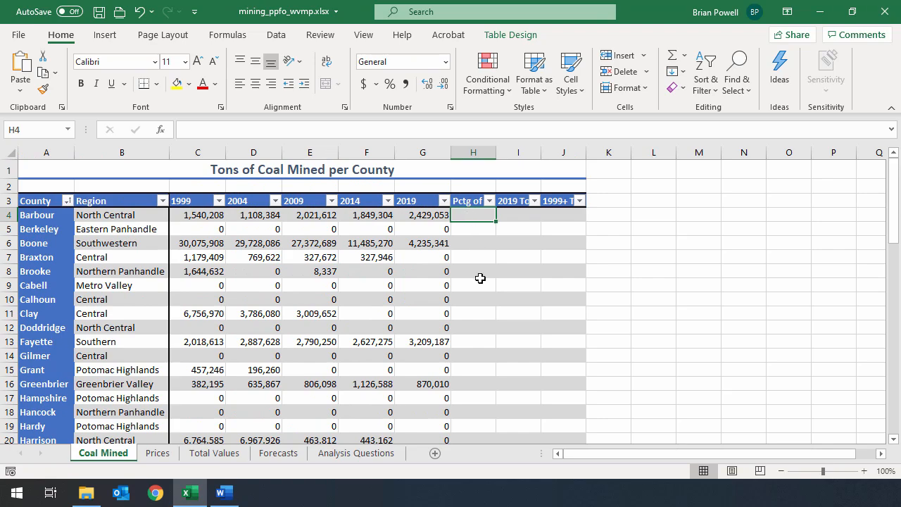
{"action": "scroll", "coordinate": [483, 345], "scroll_direction": "down", "scroll_amount": 11}
{"action": "scroll", "coordinate": [483, 345], "scroll_direction": "down", "scroll_amount": 5}
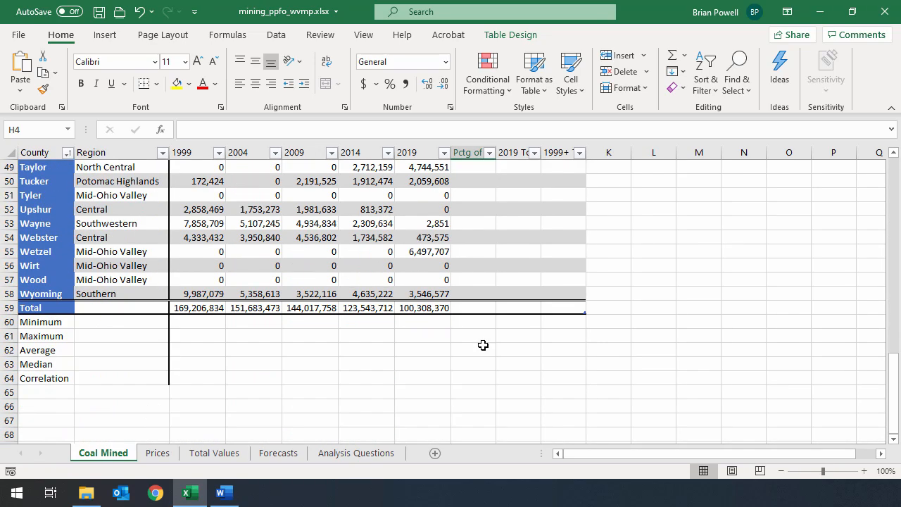
{"action": "left_click", "coordinate": [480, 305], "text": "shift"}
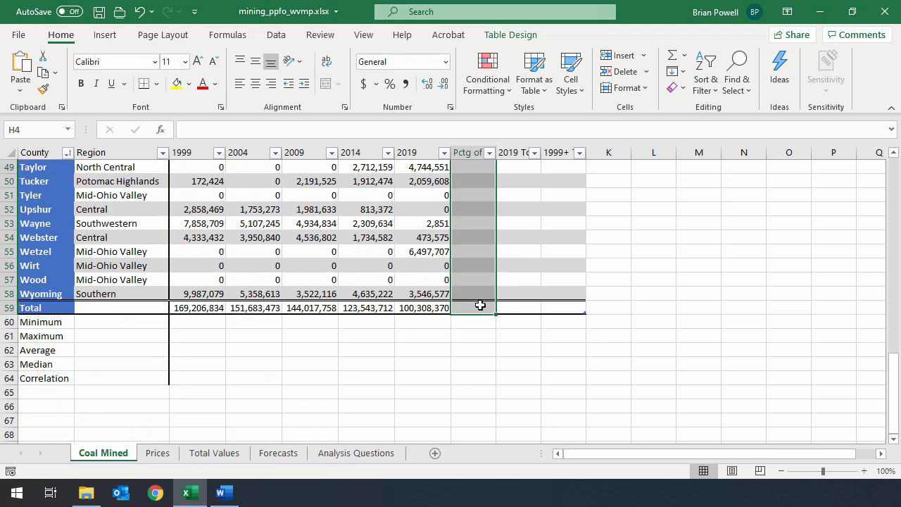
{"action": "key", "text": "ctrl+1"}
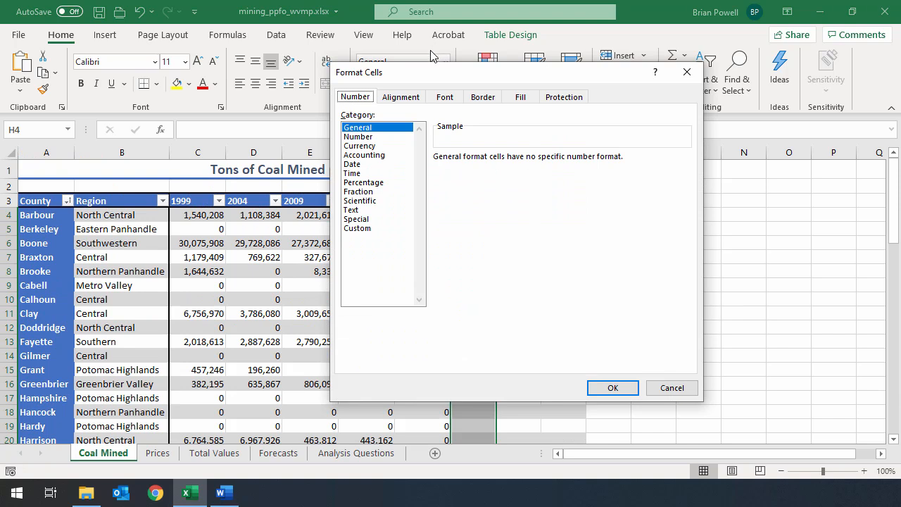
{"action": "left_click", "coordinate": [382, 182]}
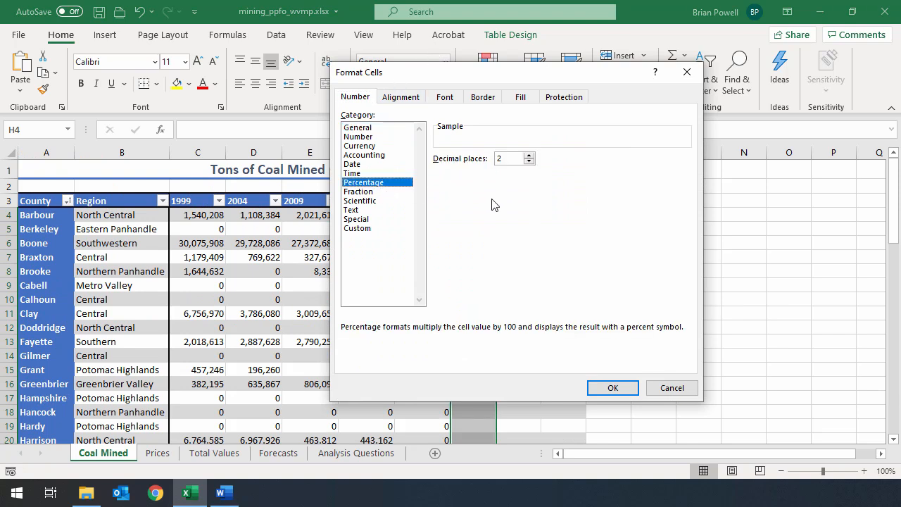
{"action": "left_click", "coordinate": [529, 163]}
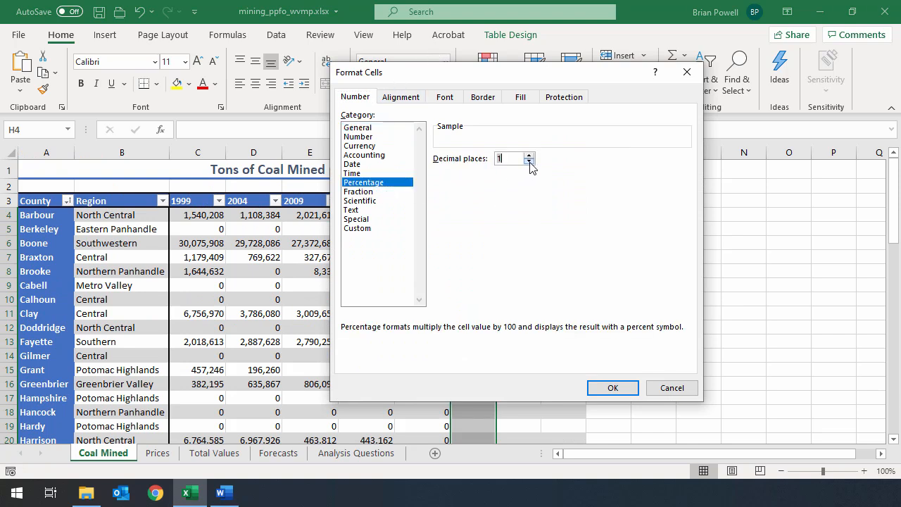
{"action": "left_click", "coordinate": [624, 389]}
{"action": "left_click", "coordinate": [479, 228]}
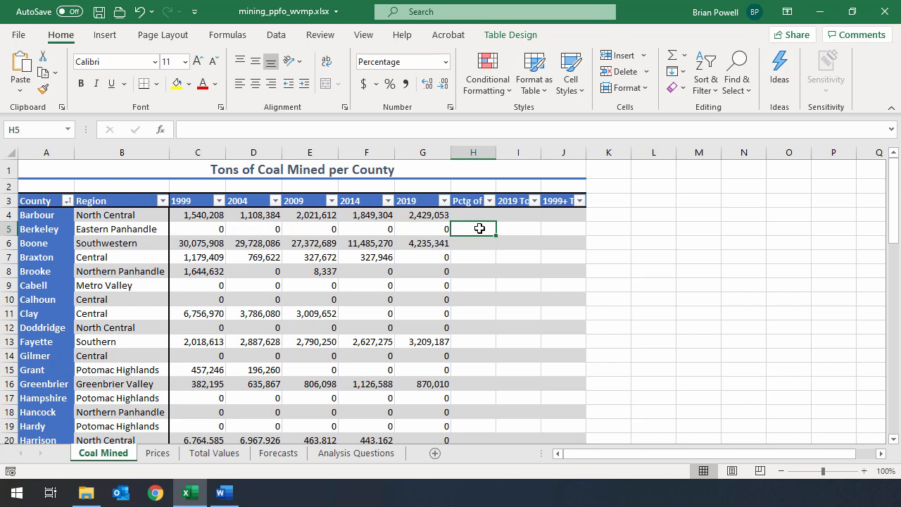
{"action": "type", "text": "52"}
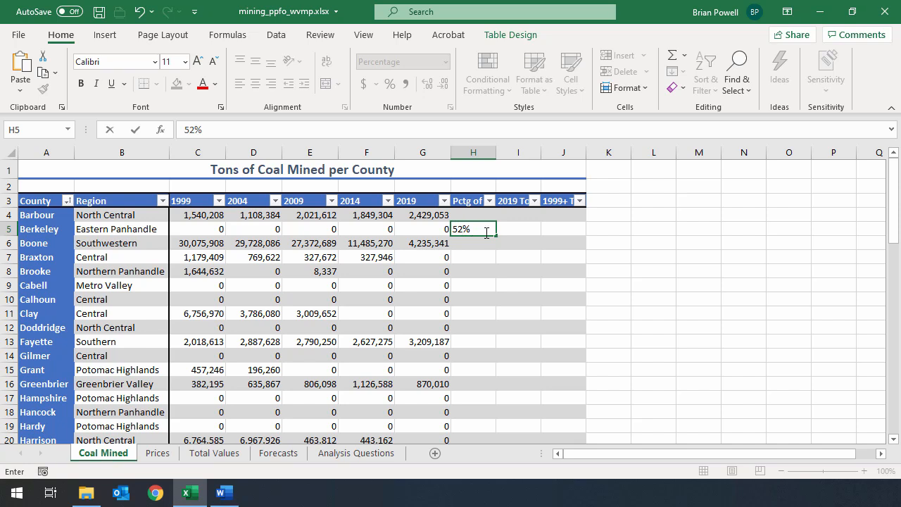
{"action": "key", "text": "Escape"}
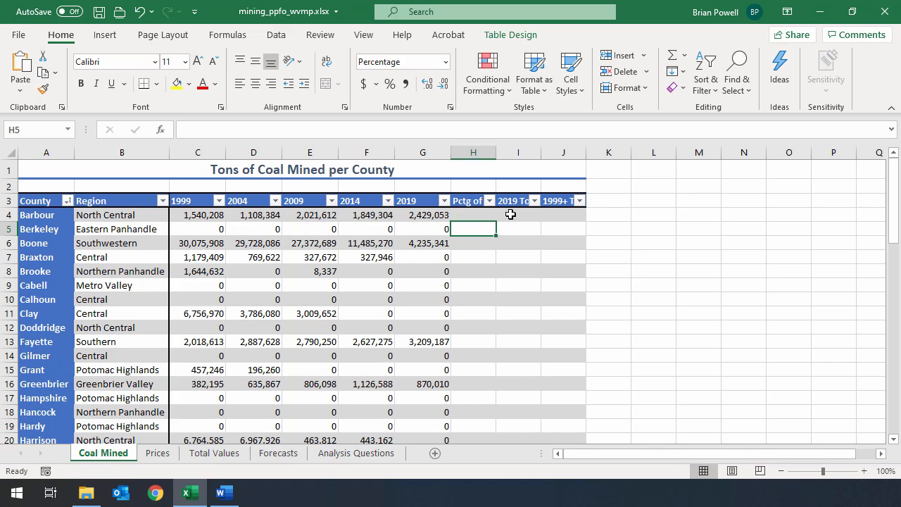
Apply the General number format to cells I4:J59.
{"action": "left_click", "coordinate": [511, 214]}
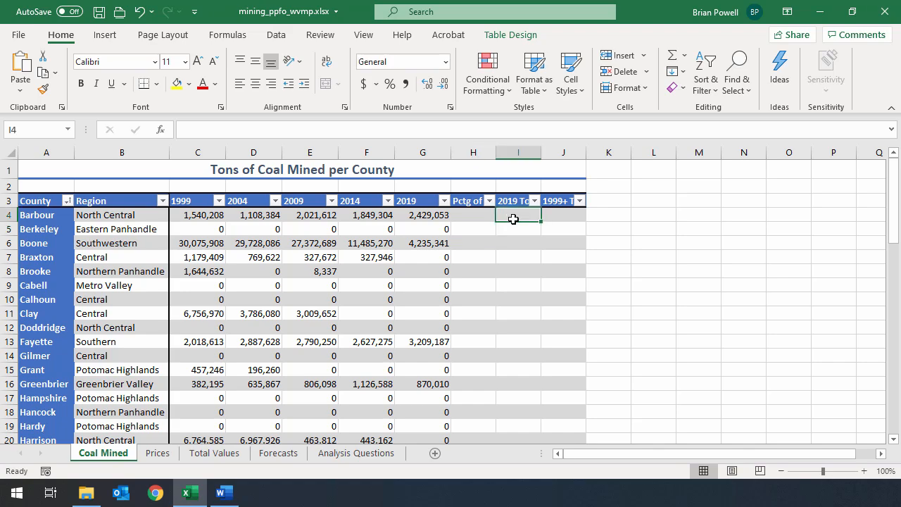
{"action": "scroll", "coordinate": [567, 306], "scroll_direction": "down", "scroll_amount": 17}
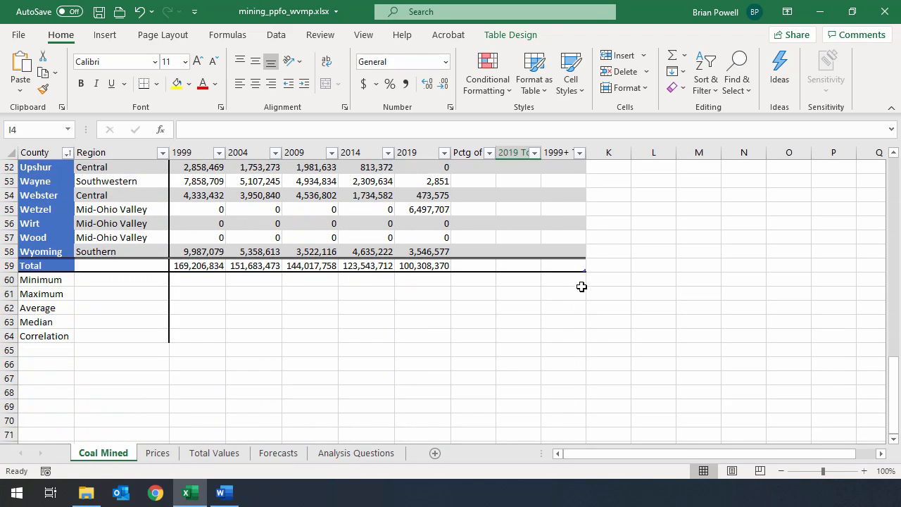
{"action": "left_click", "coordinate": [573, 265], "text": "shift"}
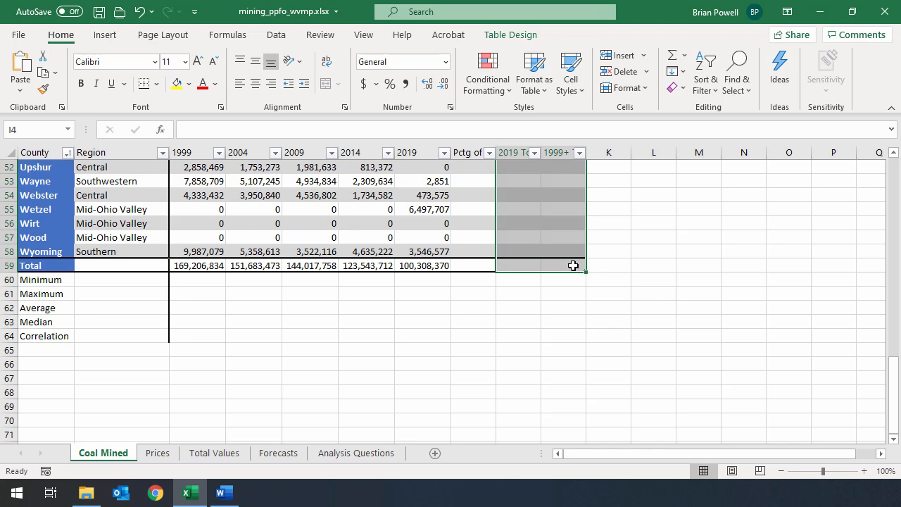
{"action": "key", "text": "ctrl+1"}
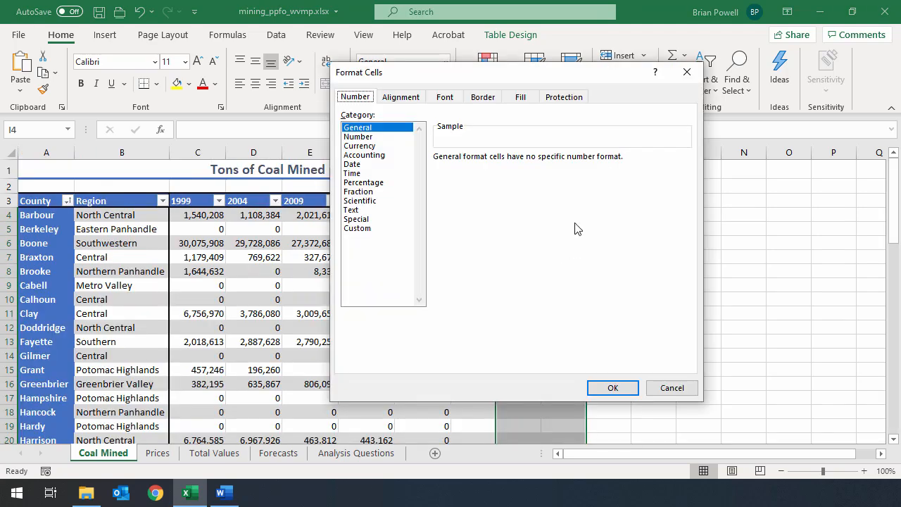
{"action": "left_click", "coordinate": [371, 129]}
{"action": "left_click", "coordinate": [611, 388]}
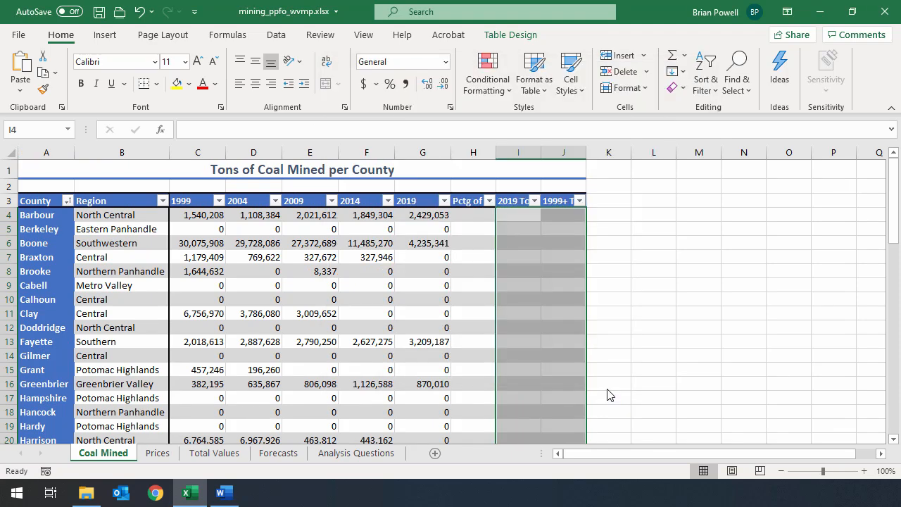
Format the Correlation row cells C64:G64 as Number with 3 decimal places.
{"action": "scroll", "coordinate": [466, 296], "scroll_direction": "down", "scroll_amount": 10}
{"action": "scroll", "coordinate": [467, 296], "scroll_direction": "down", "scroll_amount": 6}
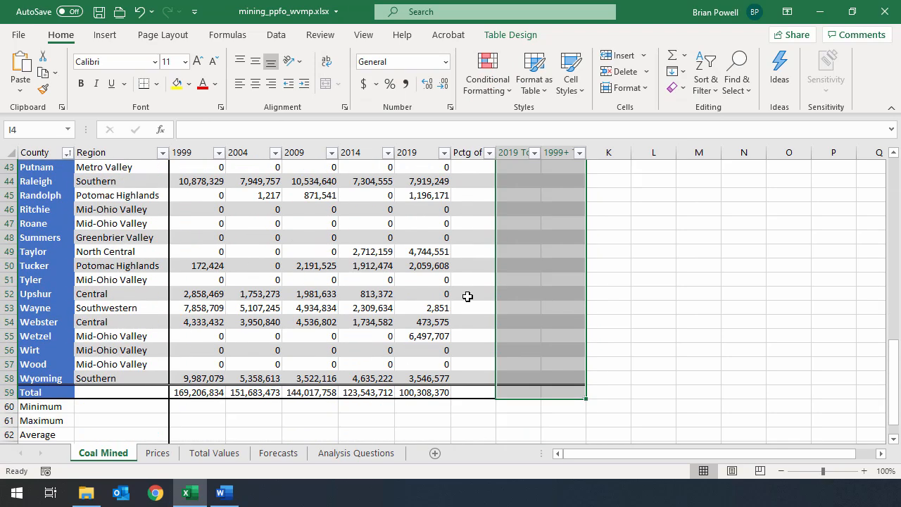
{"action": "left_click", "coordinate": [200, 378]}
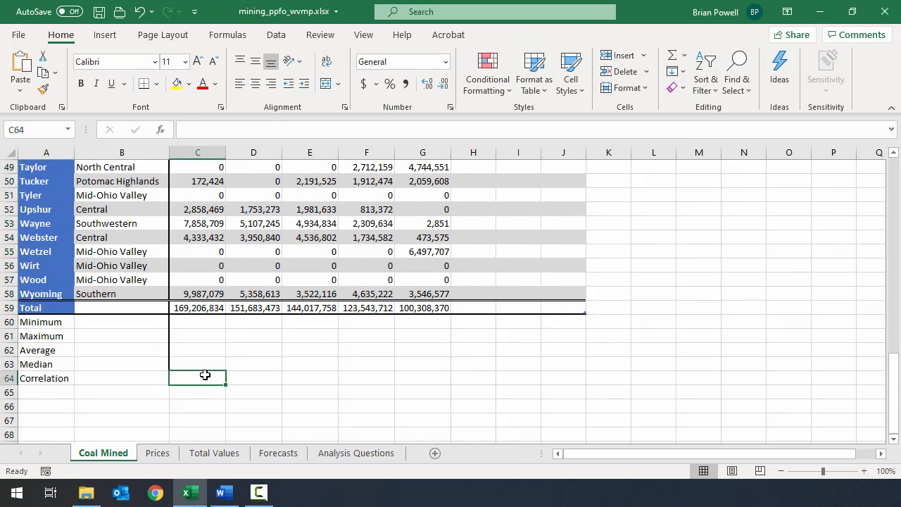
{"action": "left_click_drag", "start_coordinate": [205, 375], "coordinate": [432, 378]}
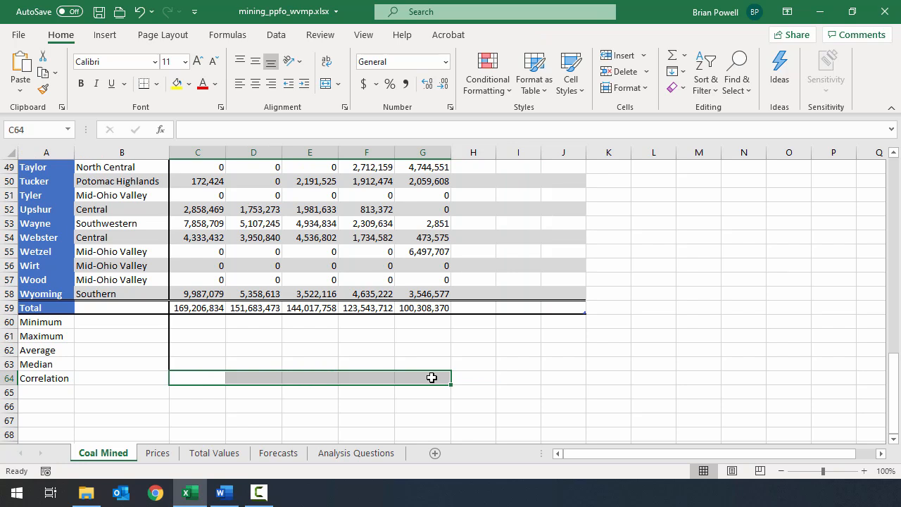
{"action": "key", "text": "ctrl+1"}
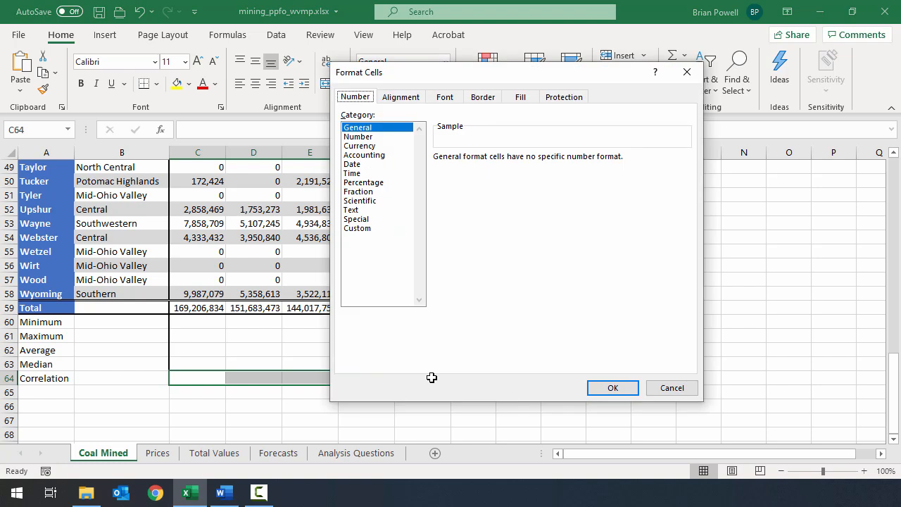
{"action": "left_click", "coordinate": [380, 137]}
{"action": "left_click", "coordinate": [529, 155]}
{"action": "left_click", "coordinate": [529, 156]}
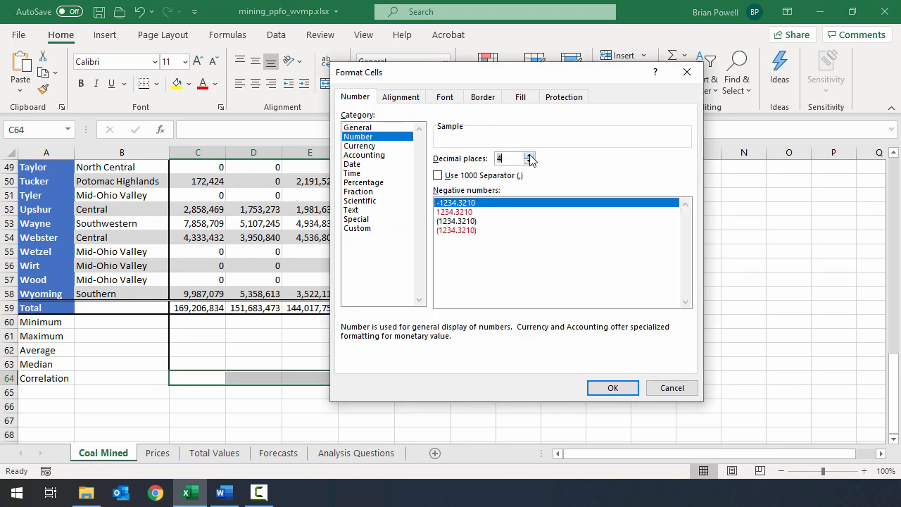
{"action": "left_click", "coordinate": [530, 161]}
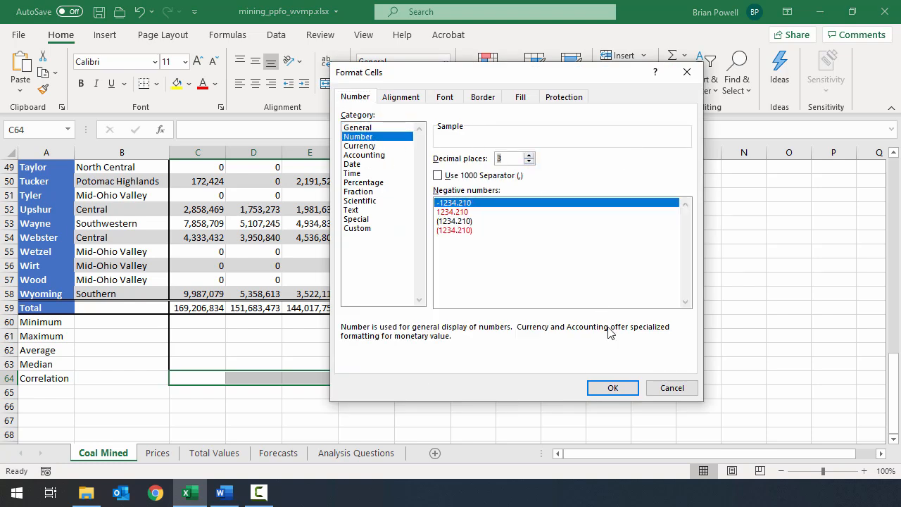
{"action": "left_click", "coordinate": [620, 390]}
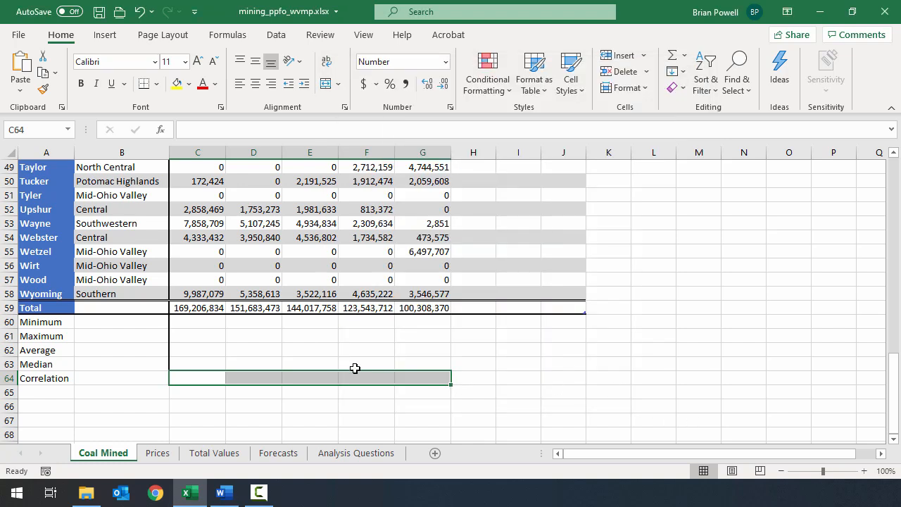
{"action": "left_click", "coordinate": [350, 364]}
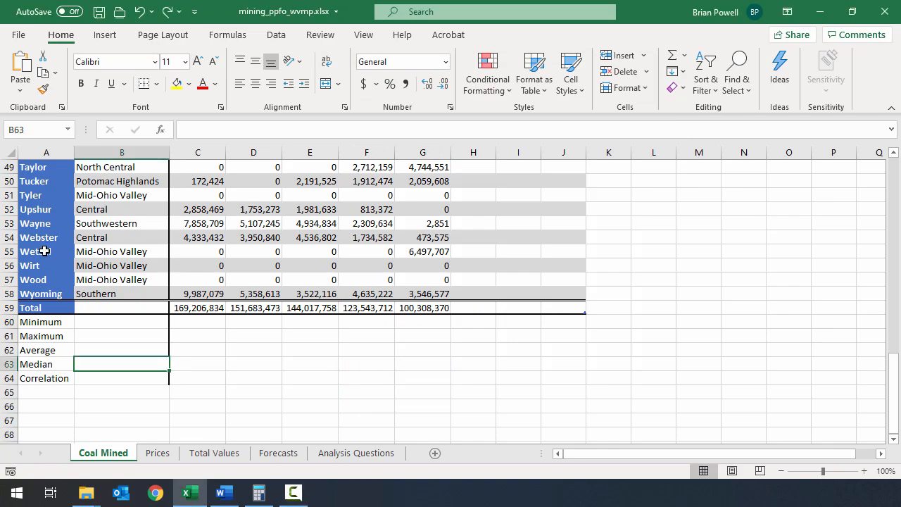
Set the width of columns A through J to 21 and save the workbook.
{"action": "scroll", "coordinate": [43, 260], "scroll_direction": "up", "scroll_amount": 11}
{"action": "scroll", "coordinate": [44, 266], "scroll_direction": "up", "scroll_amount": 5}
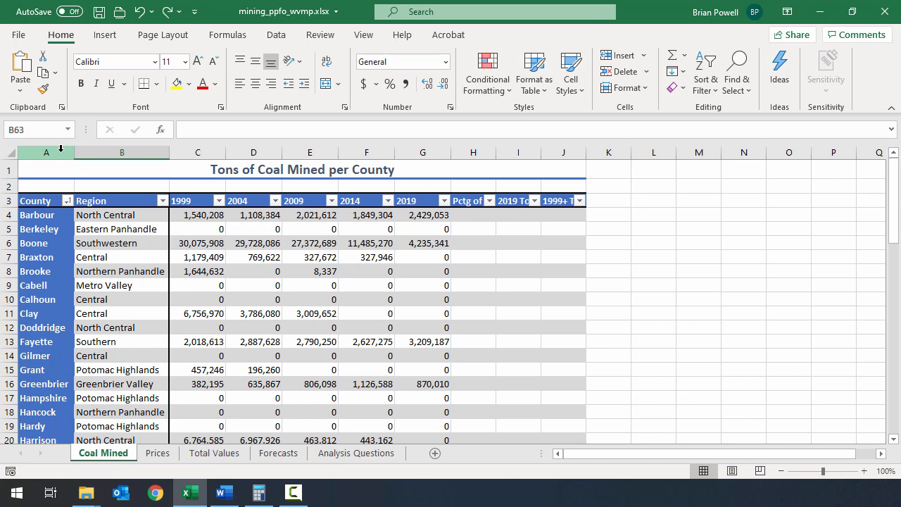
{"action": "left_click", "coordinate": [61, 150]}
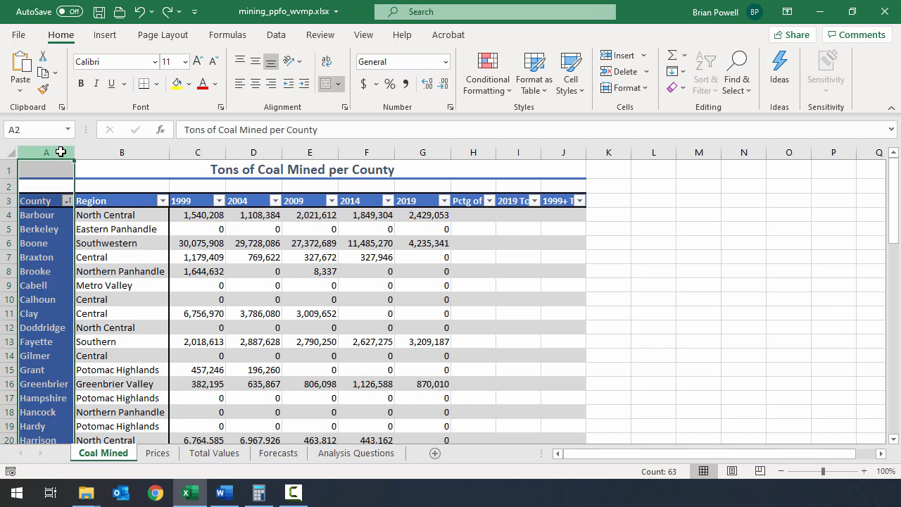
{"action": "left_click_drag", "start_coordinate": [61, 151], "coordinate": [573, 150]}
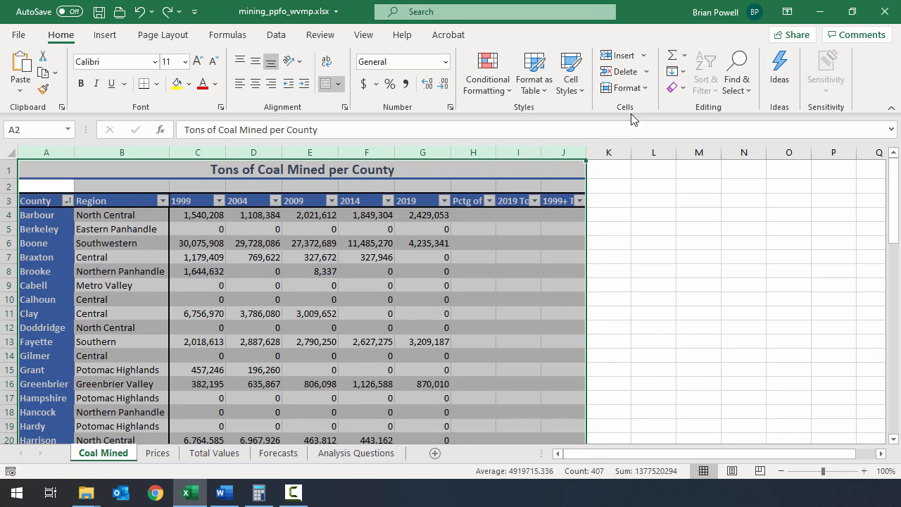
{"action": "left_click", "coordinate": [635, 89]}
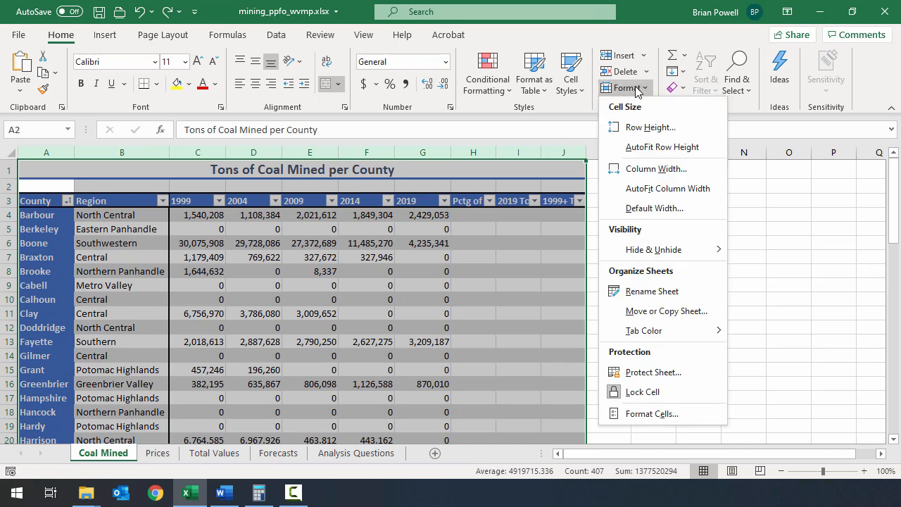
{"action": "left_click", "coordinate": [610, 169]}
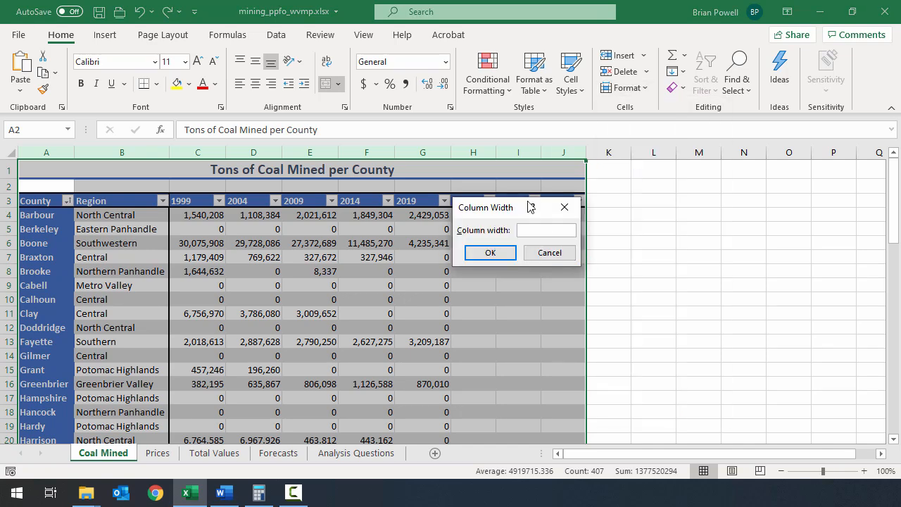
{"action": "type", "text": "21"}
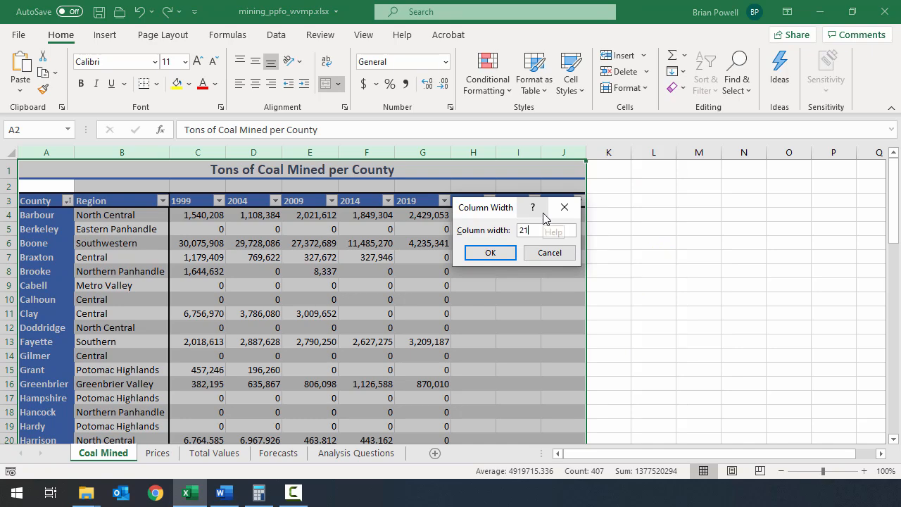
{"action": "left_click", "coordinate": [490, 253]}
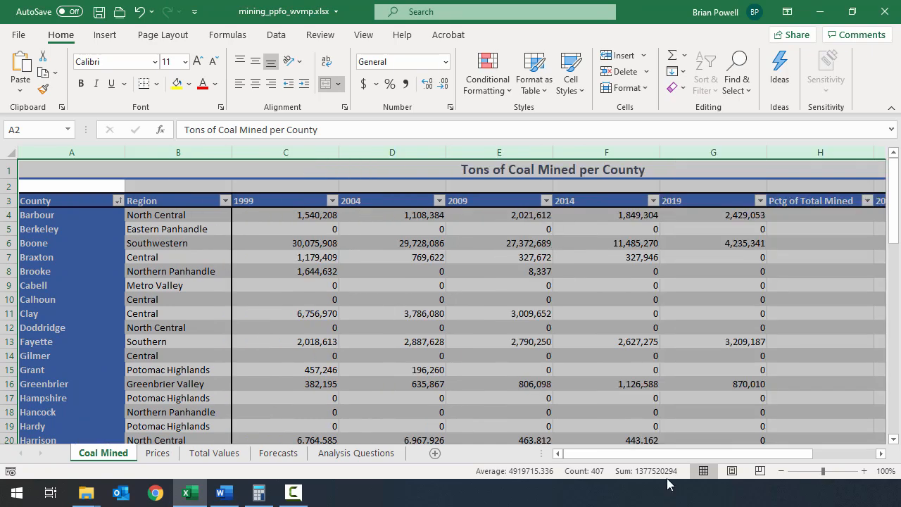
{"action": "left_click", "coordinate": [298, 356]}
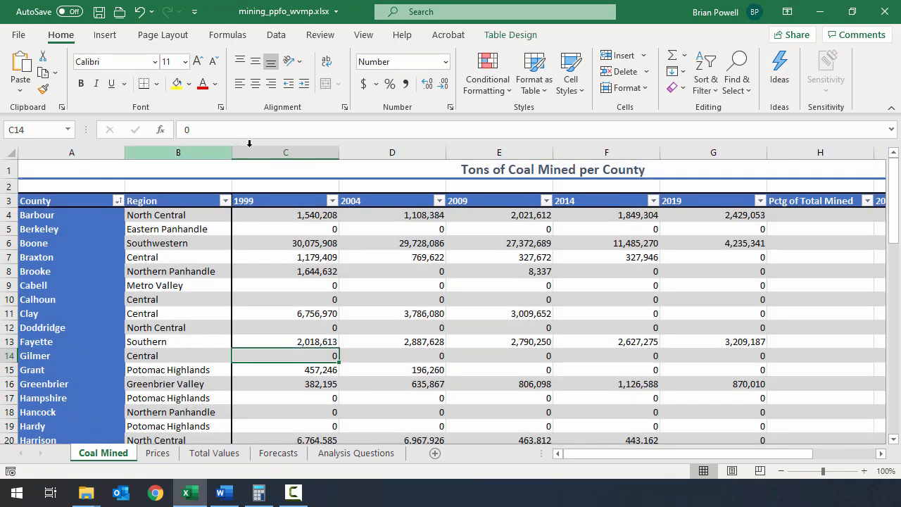
{"action": "left_click_drag", "start_coordinate": [676, 454], "coordinate": [610, 451]}
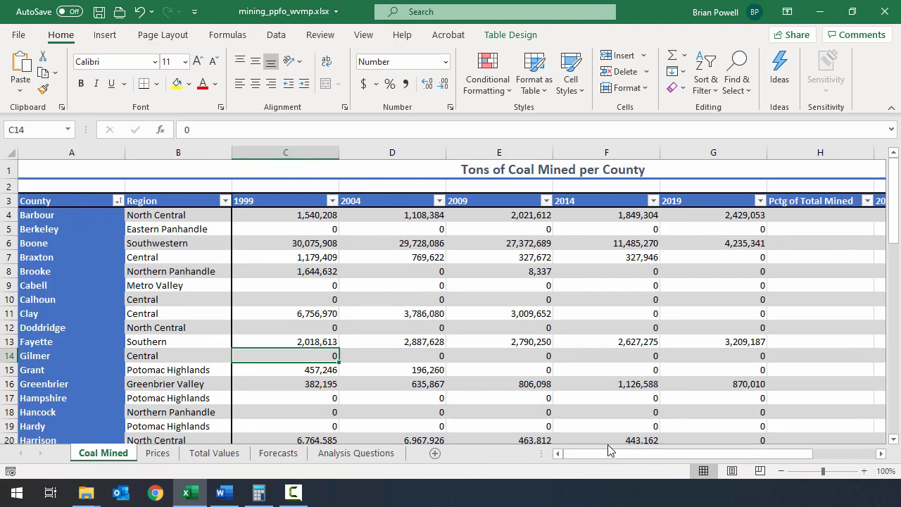
{"action": "key", "text": "ctrl+s"}
Start a conditional formatting rule for cells C4:G58 that targets cell values greater than or equal to 5000000.
{"action": "left_click", "coordinate": [309, 215]}
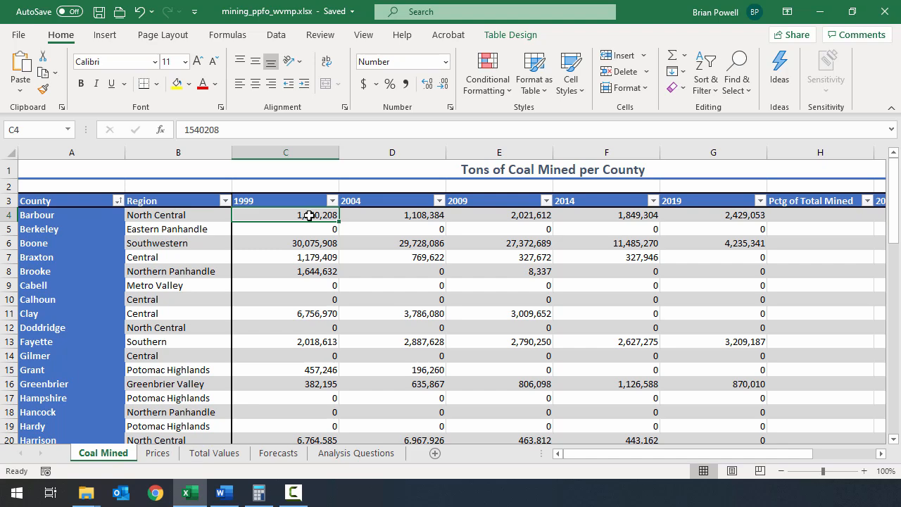
{"action": "scroll", "coordinate": [626, 267], "scroll_direction": "down", "scroll_amount": 2}
{"action": "scroll", "coordinate": [626, 266], "scroll_direction": "down", "scroll_amount": 10}
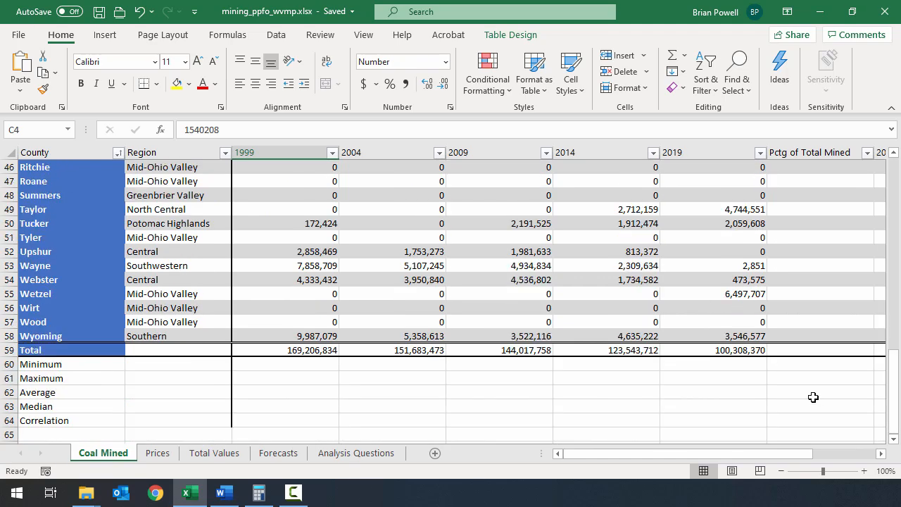
{"action": "left_click", "coordinate": [734, 336], "text": "shift"}
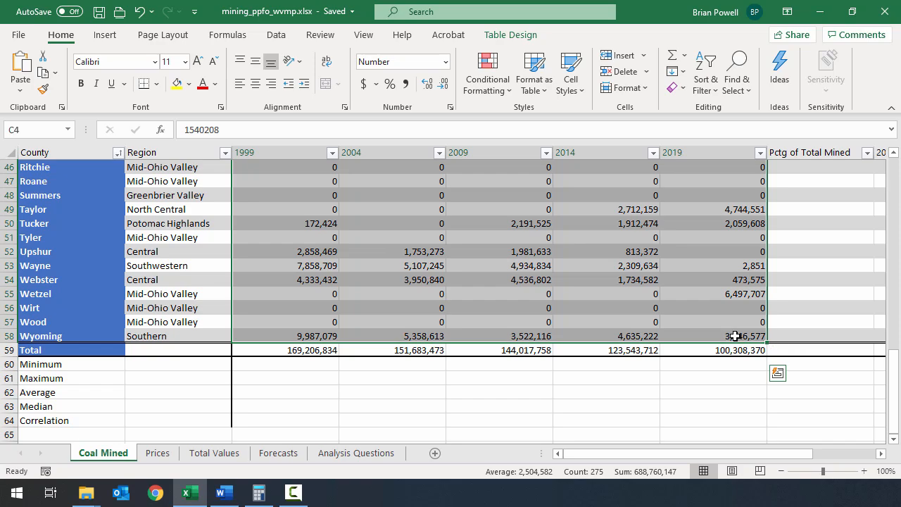
{"action": "scroll", "coordinate": [592, 289], "scroll_direction": "up", "scroll_amount": 15}
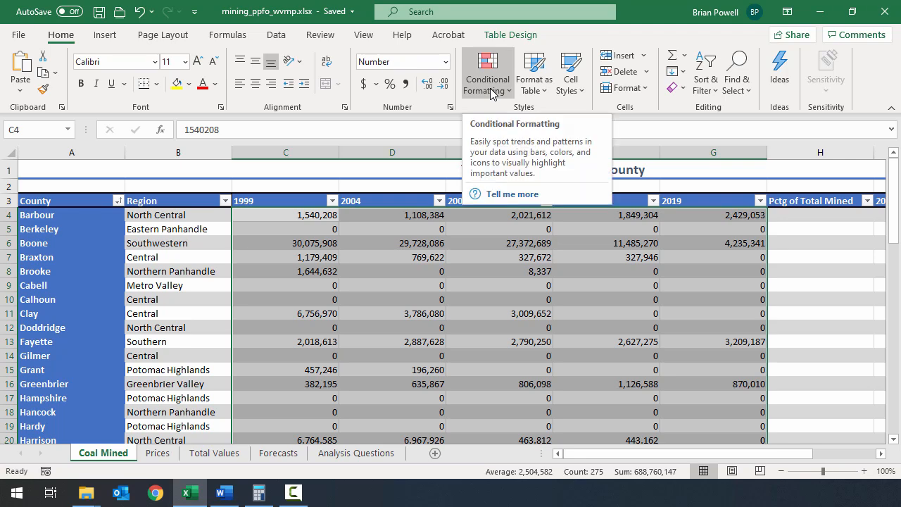
{"action": "left_click", "coordinate": [492, 94]}
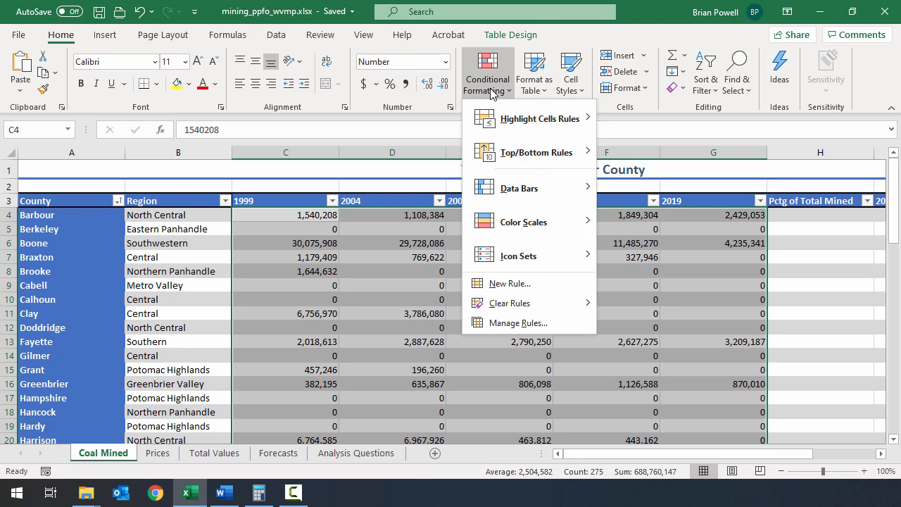
{"action": "mouse_move", "coordinate": [501, 121]}
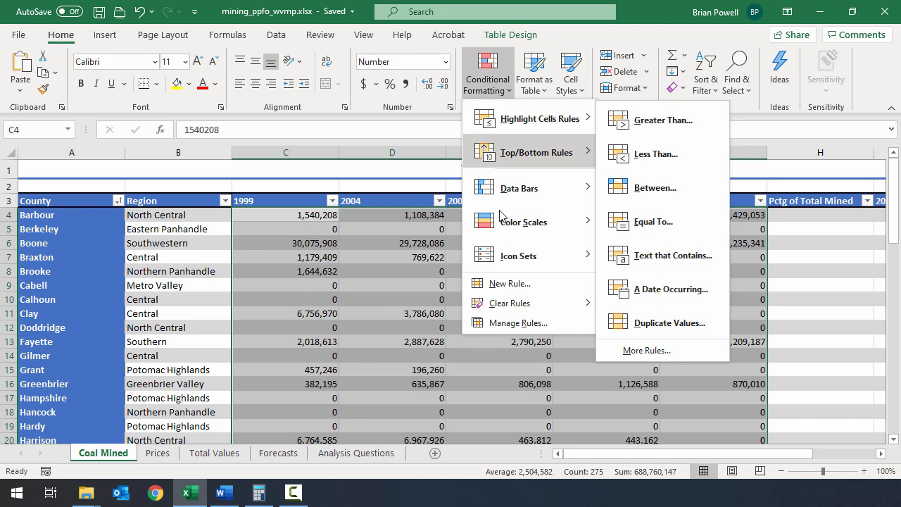
{"action": "left_click", "coordinate": [509, 283]}
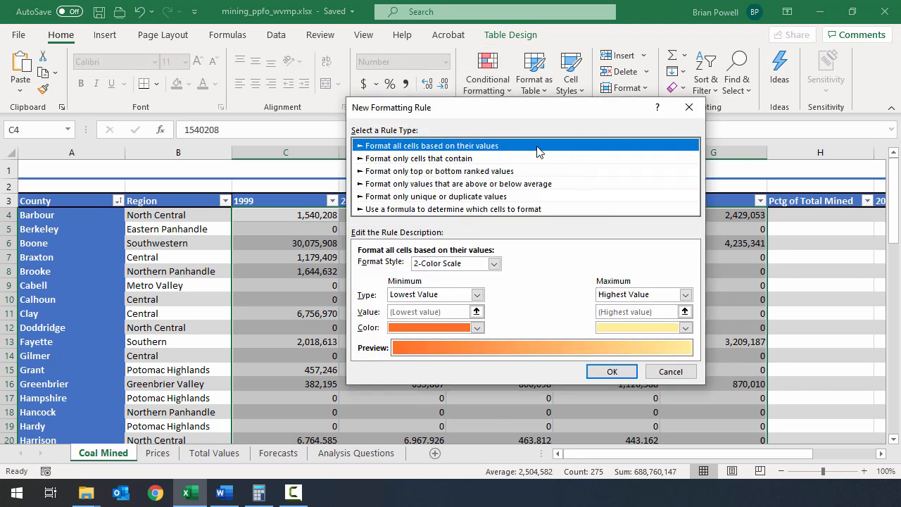
{"action": "left_click", "coordinate": [386, 159]}
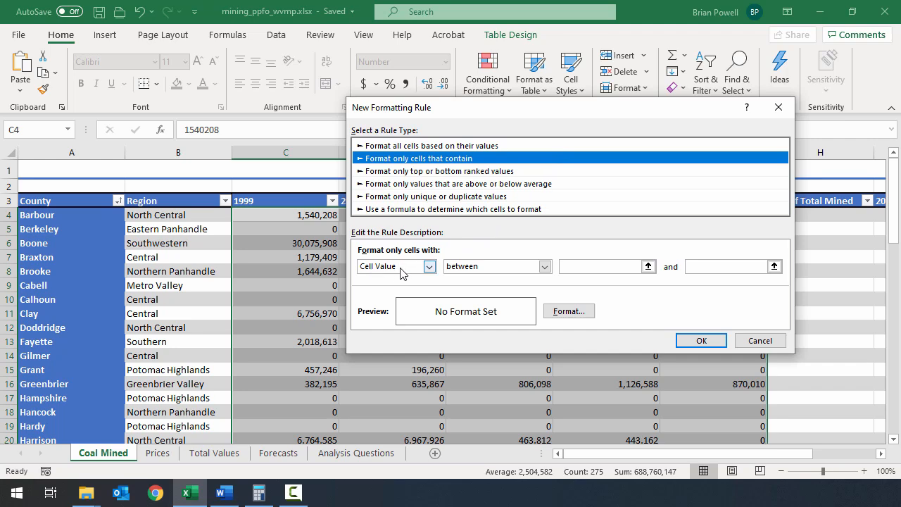
{"action": "left_click", "coordinate": [465, 267]}
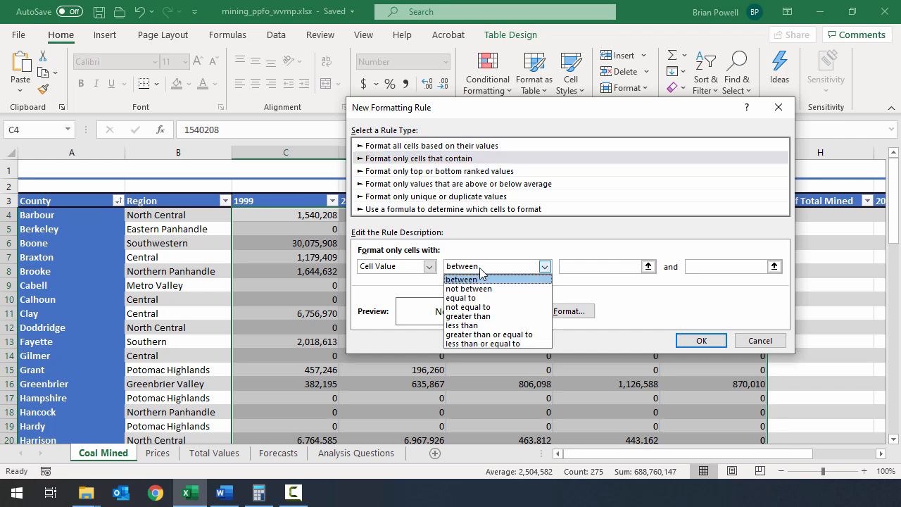
{"action": "left_click", "coordinate": [538, 337]}
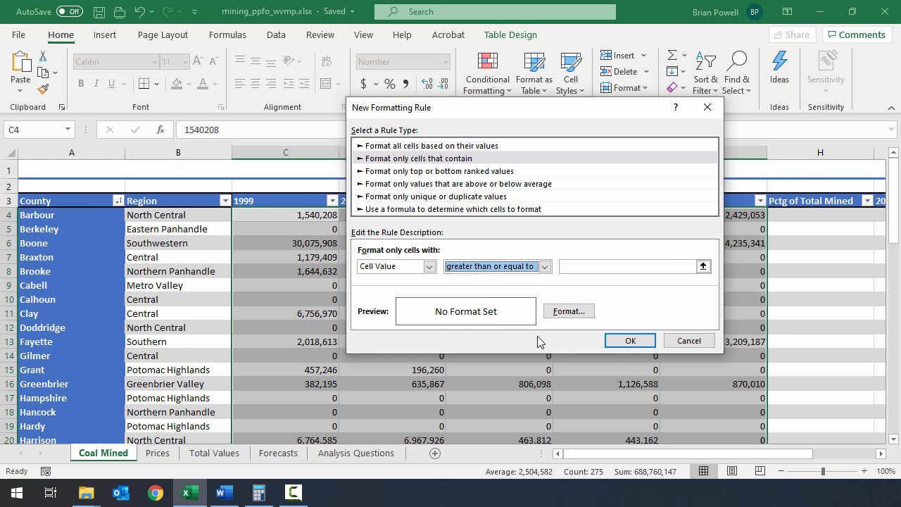
{"action": "left_click", "coordinate": [584, 267]}
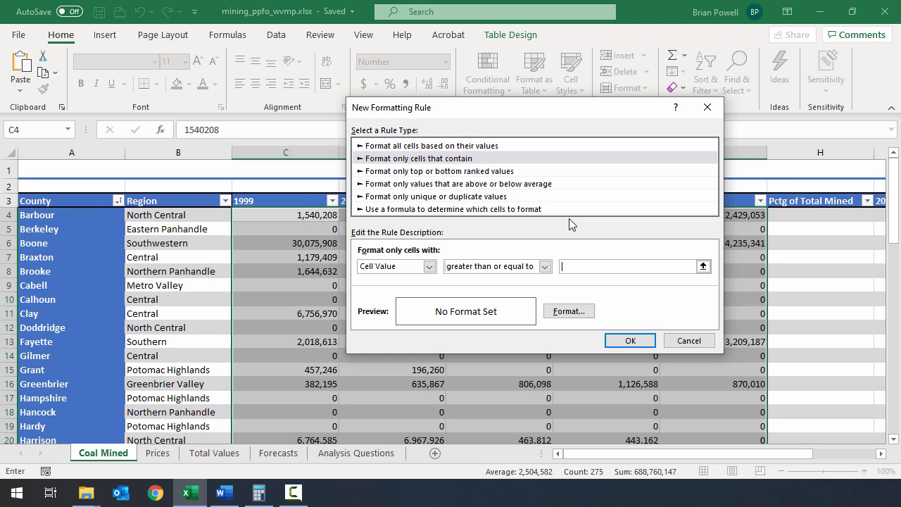
{"action": "type", "text": "5000000"}
Give the 5000000-or-more rule a standard green fill with a white font and apply it.
{"action": "left_click", "coordinate": [583, 319]}
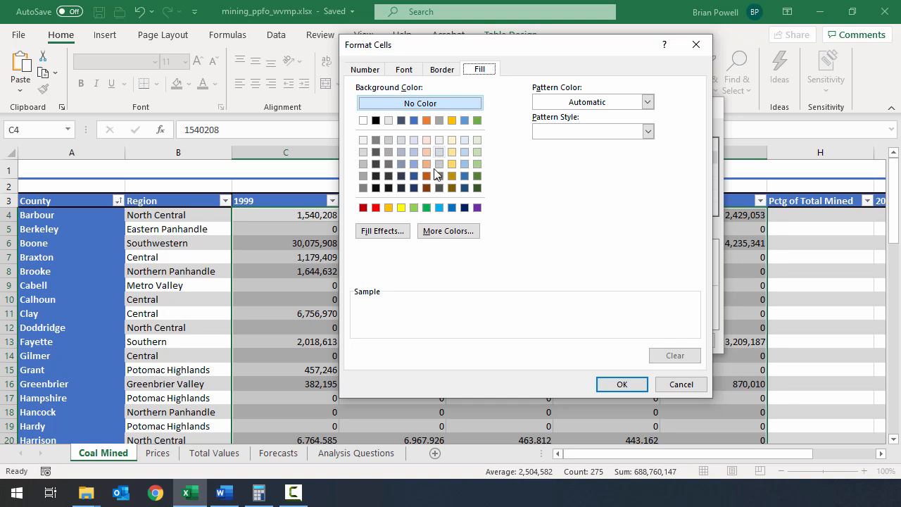
{"action": "left_click", "coordinate": [426, 208]}
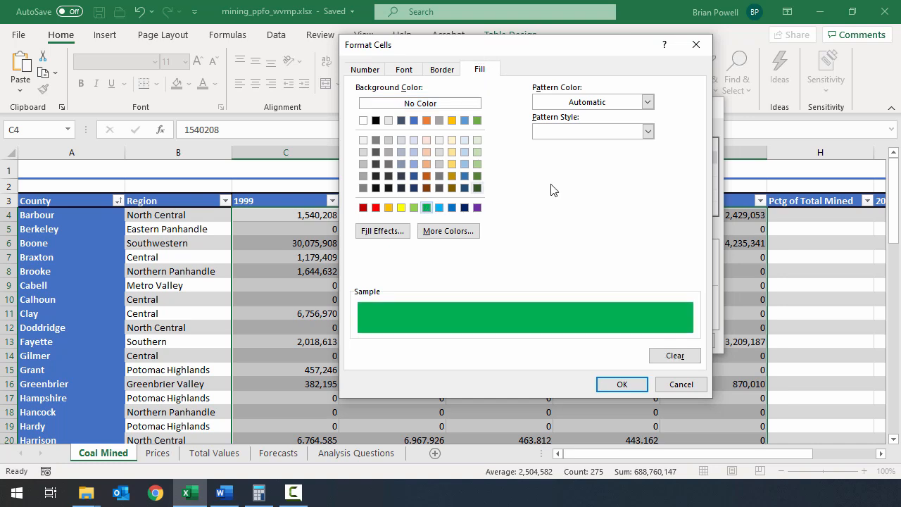
{"action": "left_click", "coordinate": [405, 70]}
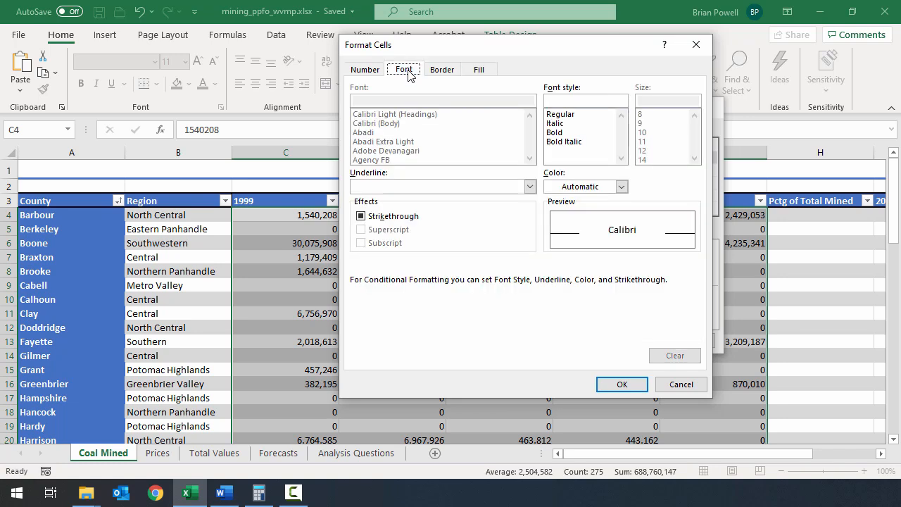
{"action": "left_click", "coordinate": [587, 188]}
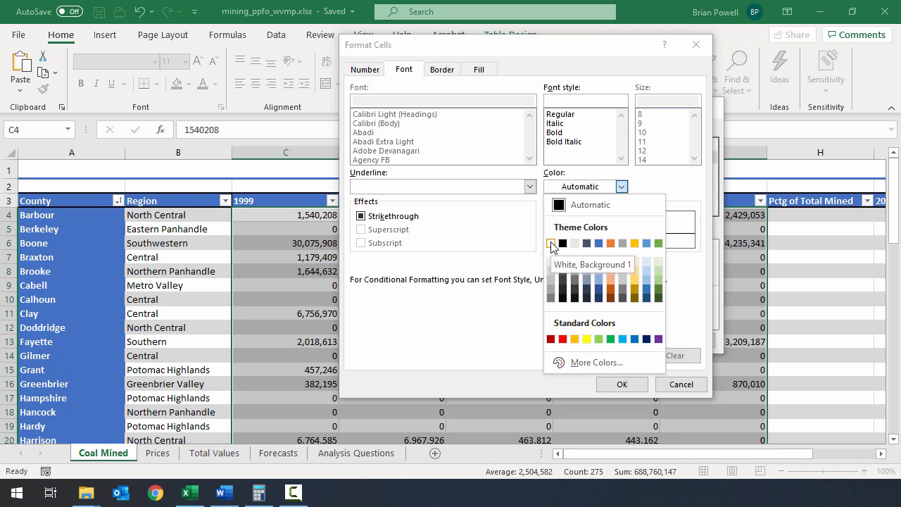
{"action": "left_click", "coordinate": [551, 243]}
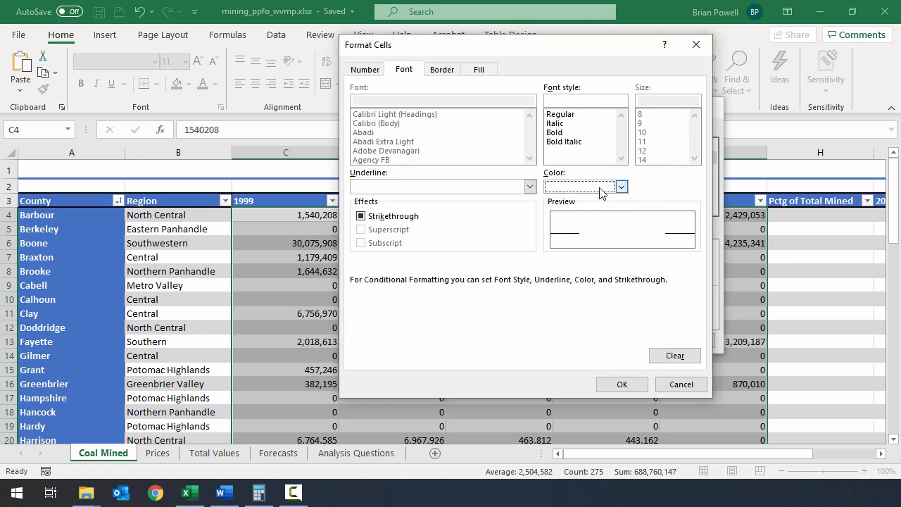
{"action": "left_click", "coordinate": [622, 384]}
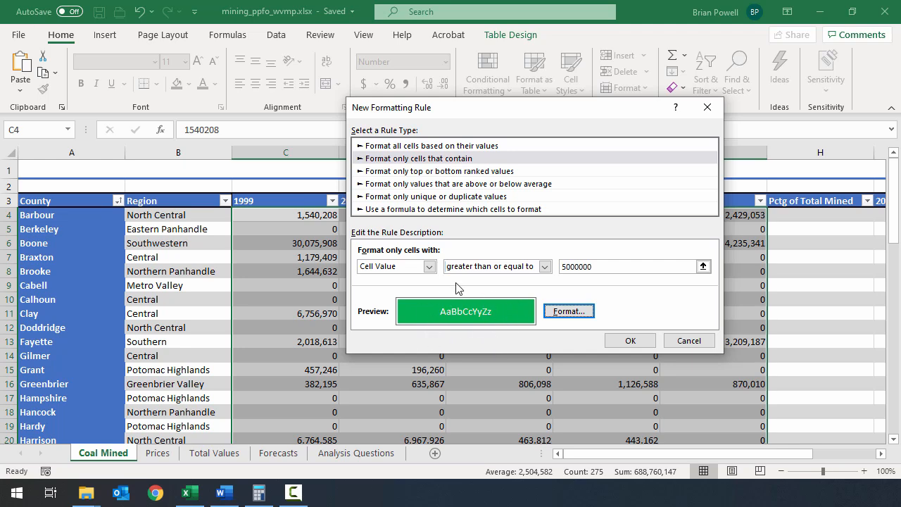
{"action": "left_click", "coordinate": [630, 341]}
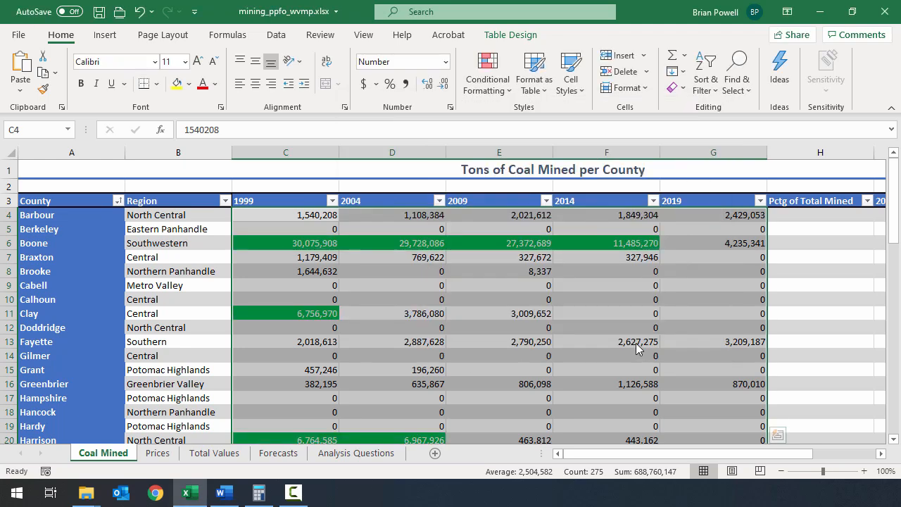
Start a second conditional formatting rule for cells C4:G58 that targets cell values less than 100000.
{"action": "scroll", "coordinate": [430, 324], "scroll_direction": "down", "scroll_amount": 3}
{"action": "scroll", "coordinate": [430, 324], "scroll_direction": "down", "scroll_amount": 6}
{"action": "scroll", "coordinate": [502, 324], "scroll_direction": "down", "scroll_amount": 4}
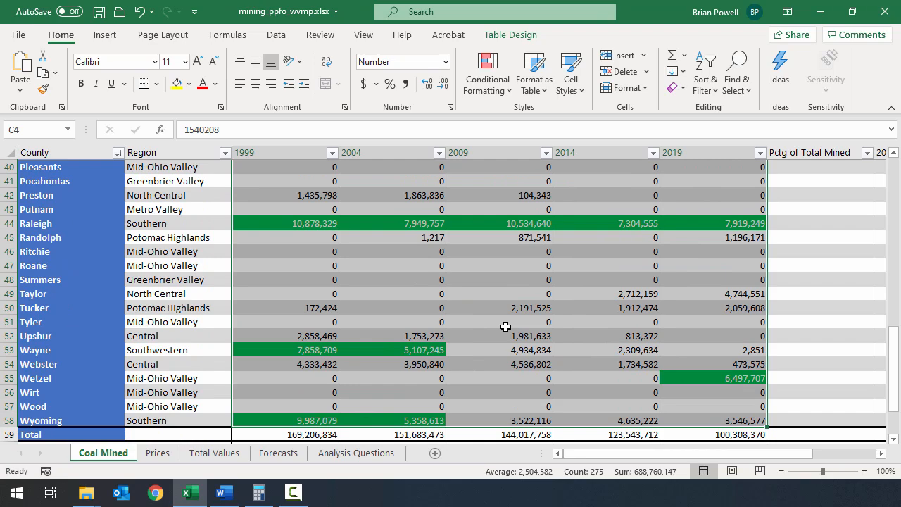
{"action": "scroll", "coordinate": [505, 327], "scroll_direction": "up", "scroll_amount": 13}
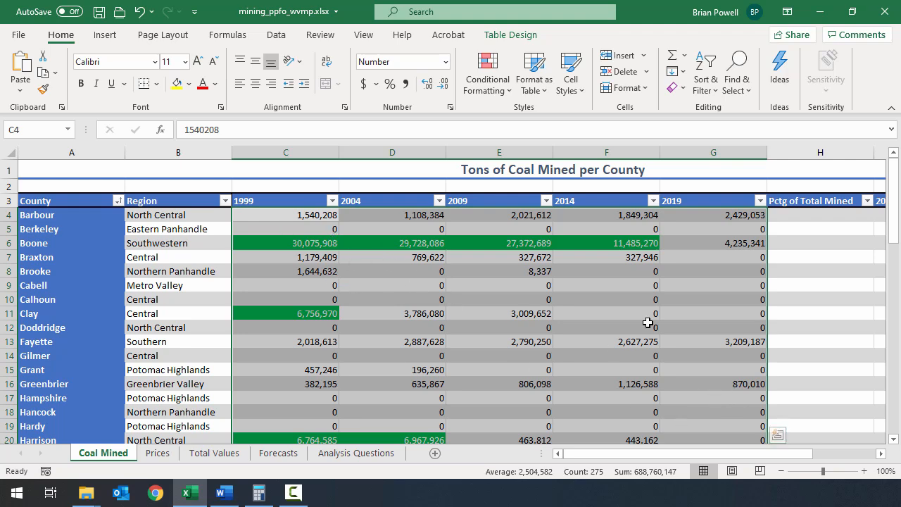
{"action": "left_click", "coordinate": [490, 88]}
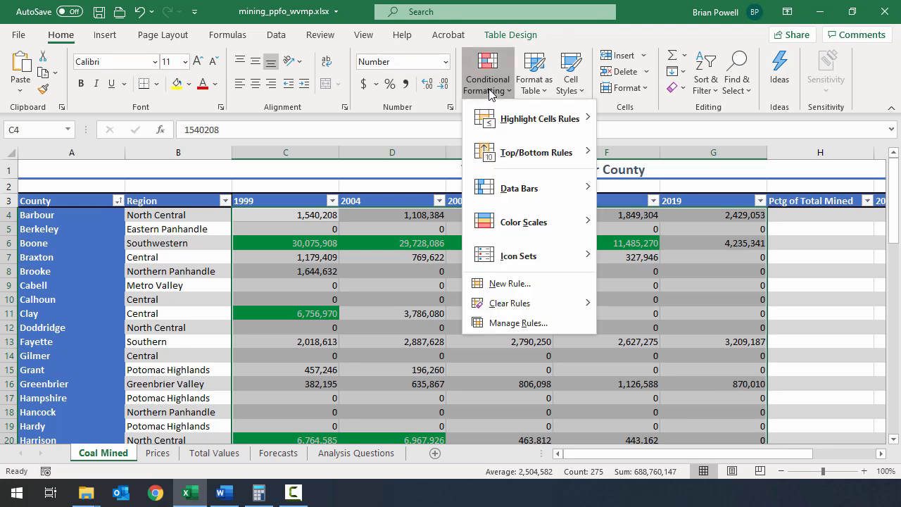
{"action": "left_click", "coordinate": [536, 287]}
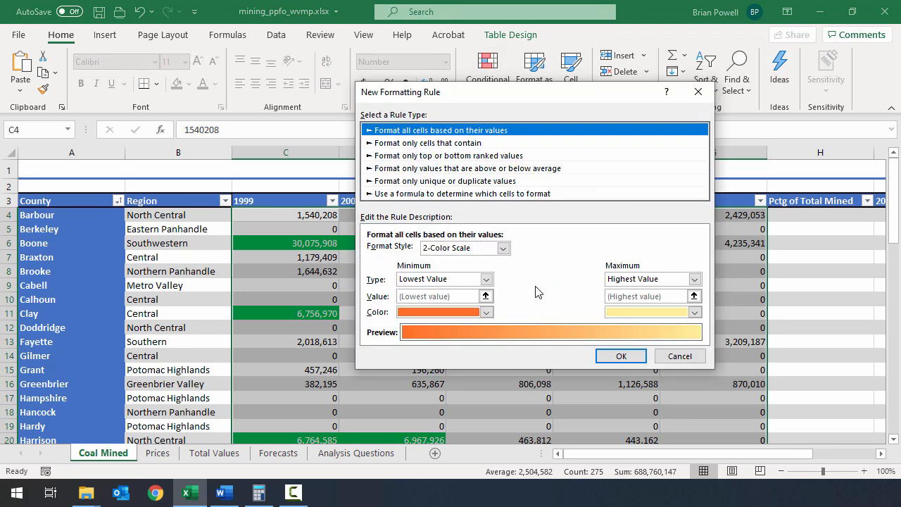
{"action": "left_click", "coordinate": [446, 143]}
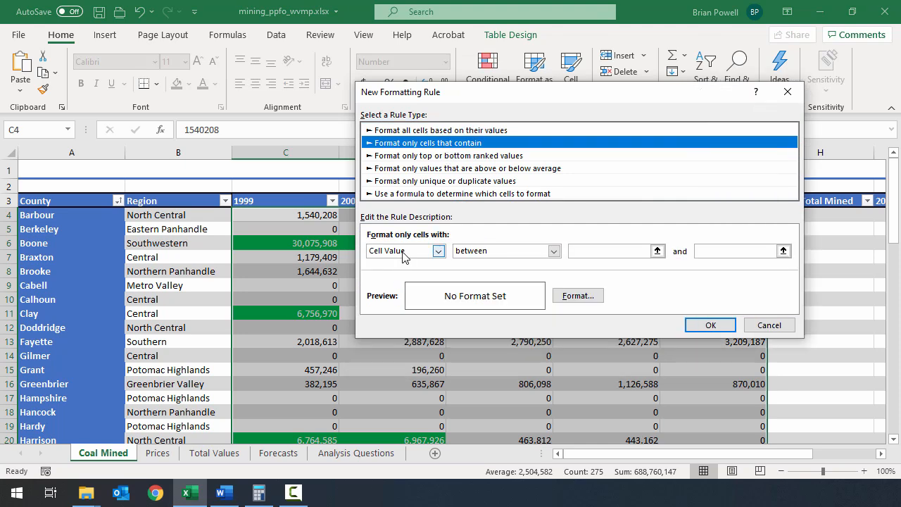
{"action": "left_click", "coordinate": [508, 253]}
{"action": "left_click", "coordinate": [497, 309]}
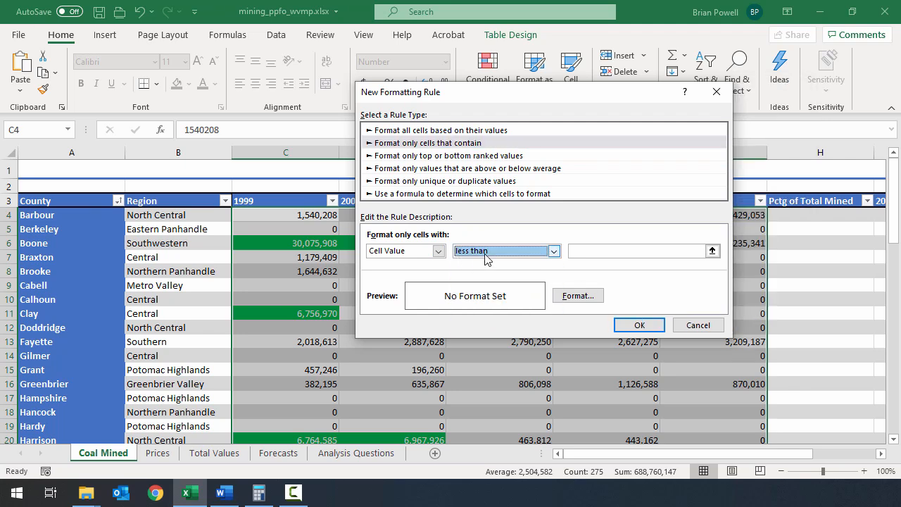
{"action": "left_click", "coordinate": [573, 254]}
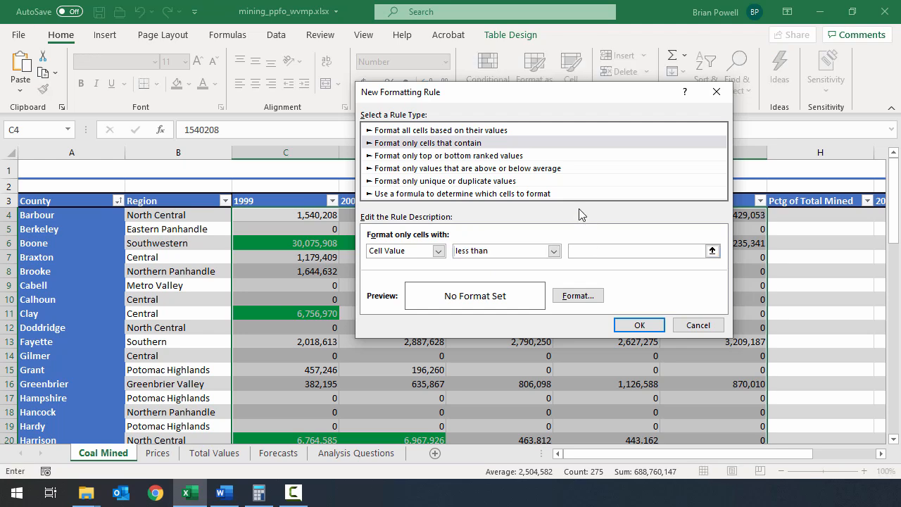
{"action": "type", "text": "100000"}
Give the less-than-100000 rule a standard red fill with a white font, apply it and check the formatted rows.
{"action": "left_click", "coordinate": [579, 296]}
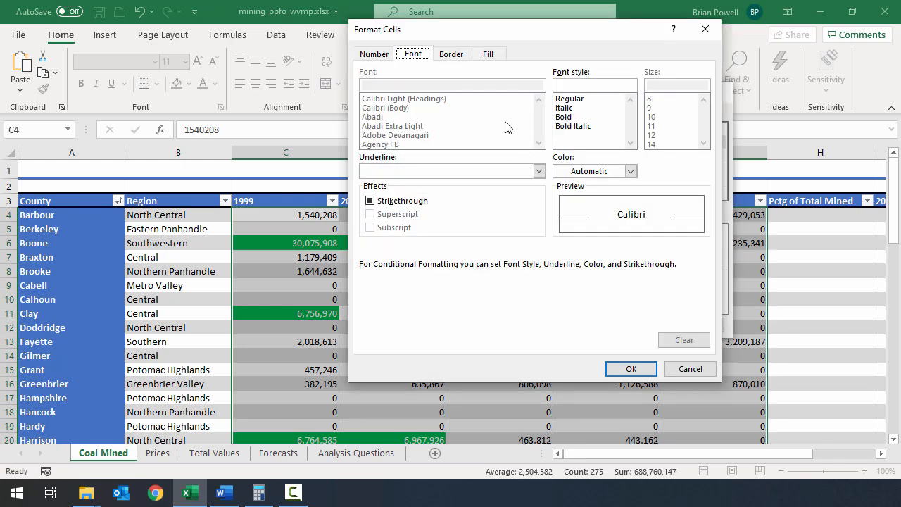
{"action": "left_click", "coordinate": [490, 55]}
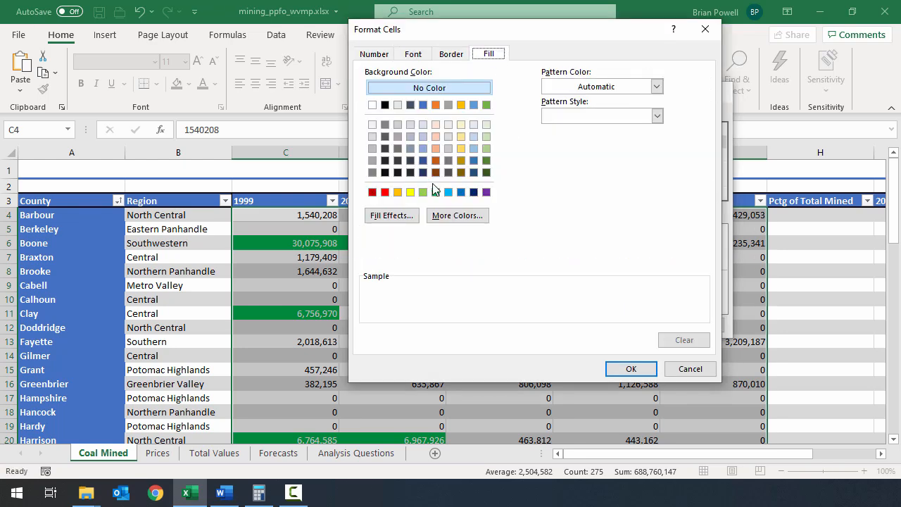
{"action": "left_click", "coordinate": [385, 193]}
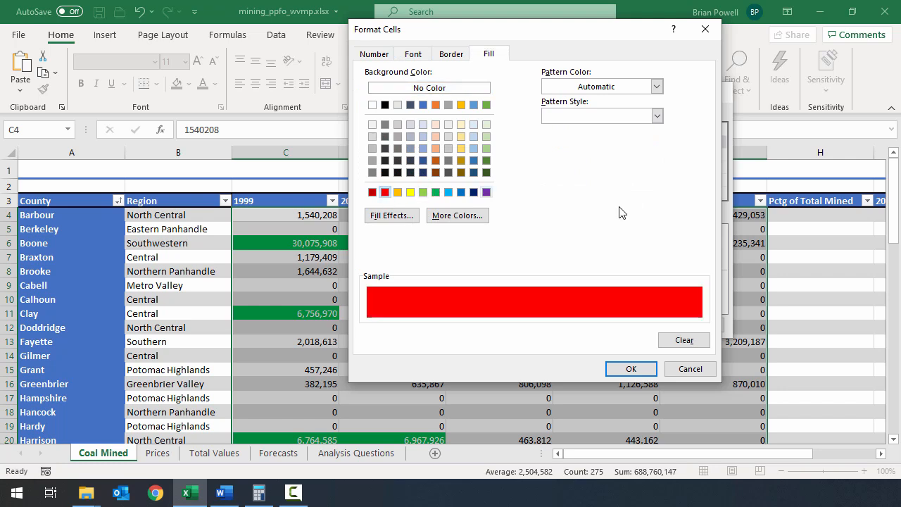
{"action": "left_click", "coordinate": [414, 55]}
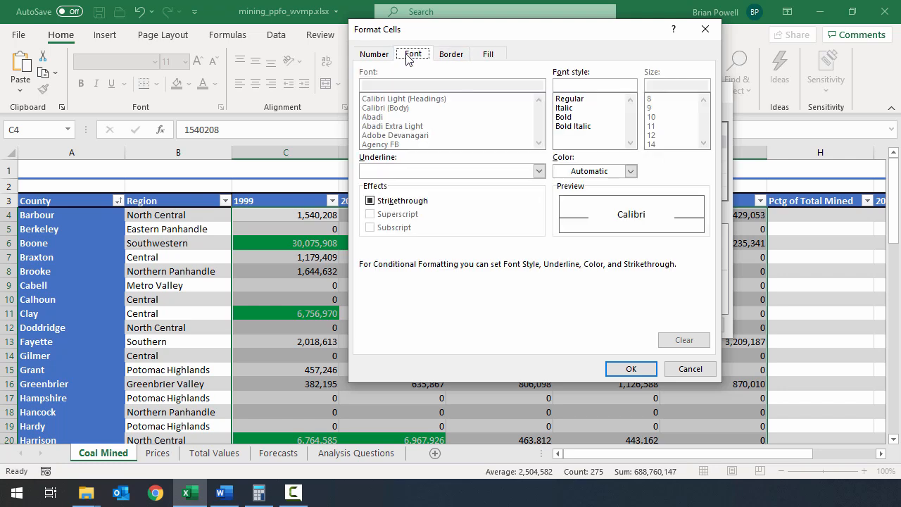
{"action": "left_click", "coordinate": [630, 171]}
{"action": "left_click", "coordinate": [559, 228]}
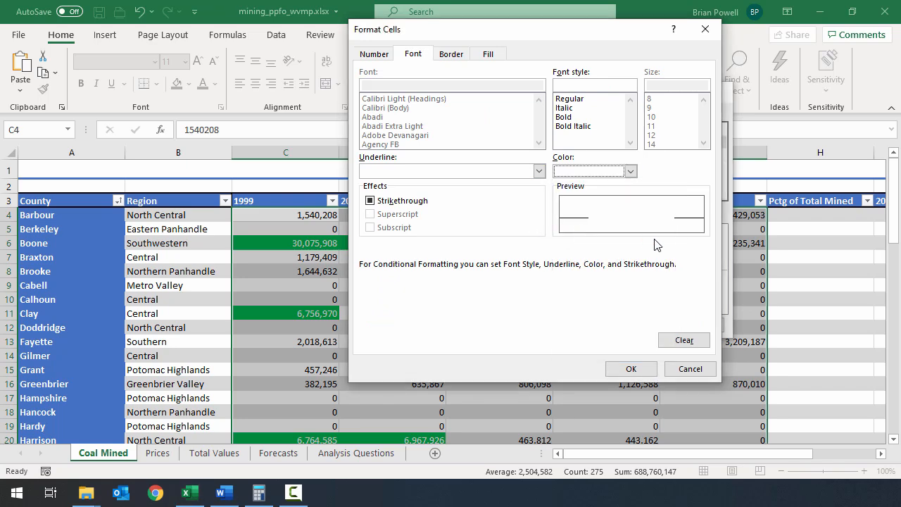
{"action": "left_click", "coordinate": [631, 369]}
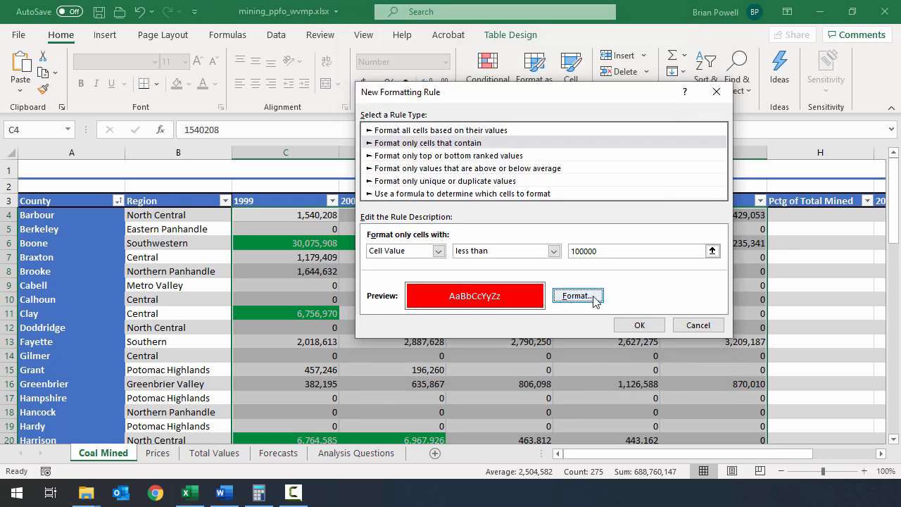
{"action": "left_click", "coordinate": [637, 325]}
{"action": "scroll", "coordinate": [610, 324], "scroll_direction": "down", "scroll_amount": 8}
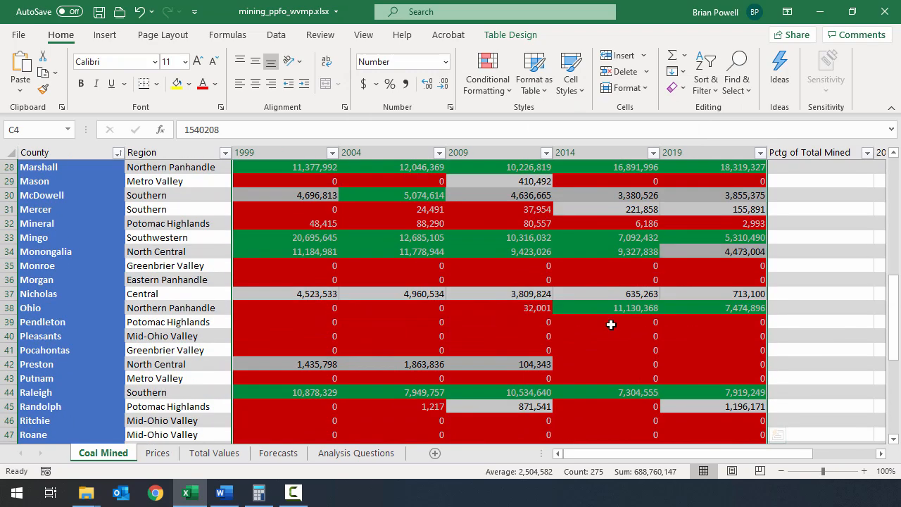
{"action": "scroll", "coordinate": [611, 324], "scroll_direction": "down", "scroll_amount": 4}
{"action": "scroll", "coordinate": [610, 325], "scroll_direction": "down", "scroll_amount": 4}
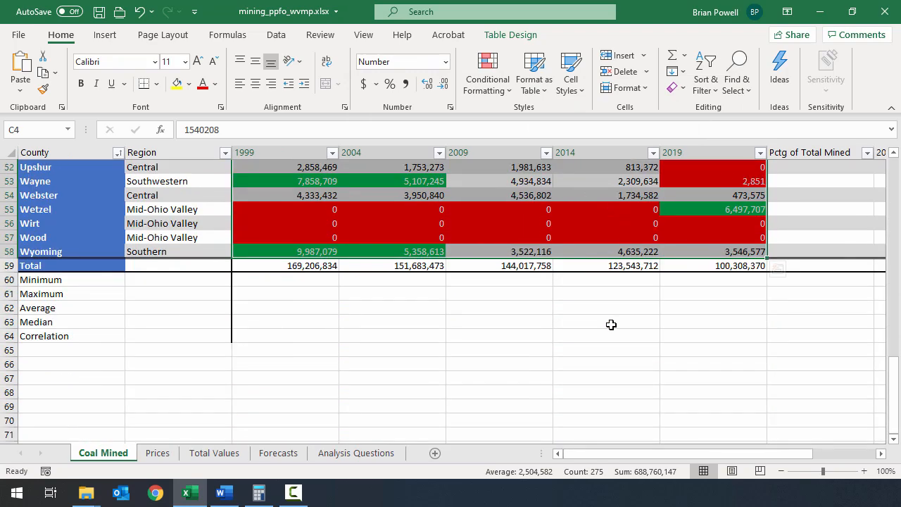
Check the conditional formatting across the Coal Mined county rows and save the workbook.
{"action": "left_click", "coordinate": [593, 224]}
{"action": "scroll", "coordinate": [595, 224], "scroll_direction": "up", "scroll_amount": 1}
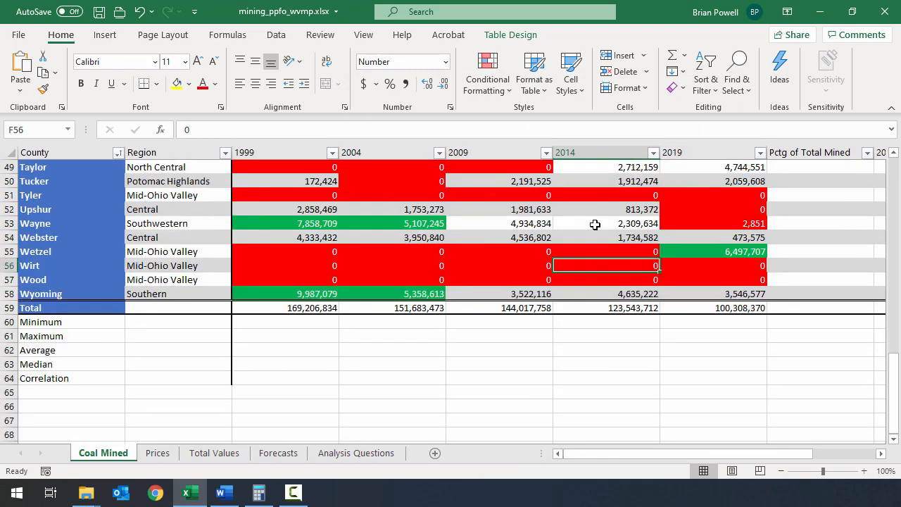
{"action": "scroll", "coordinate": [595, 224], "scroll_direction": "up", "scroll_amount": 16}
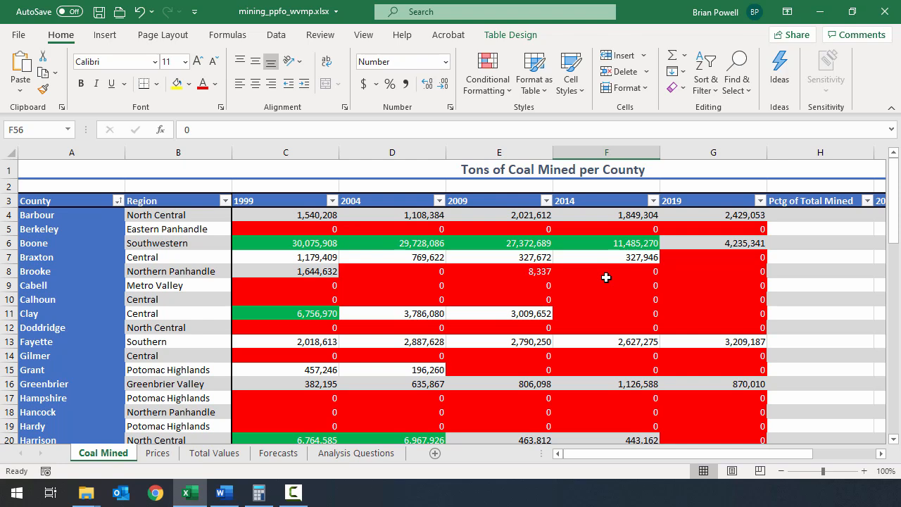
{"action": "key", "text": "ctrl+s"}
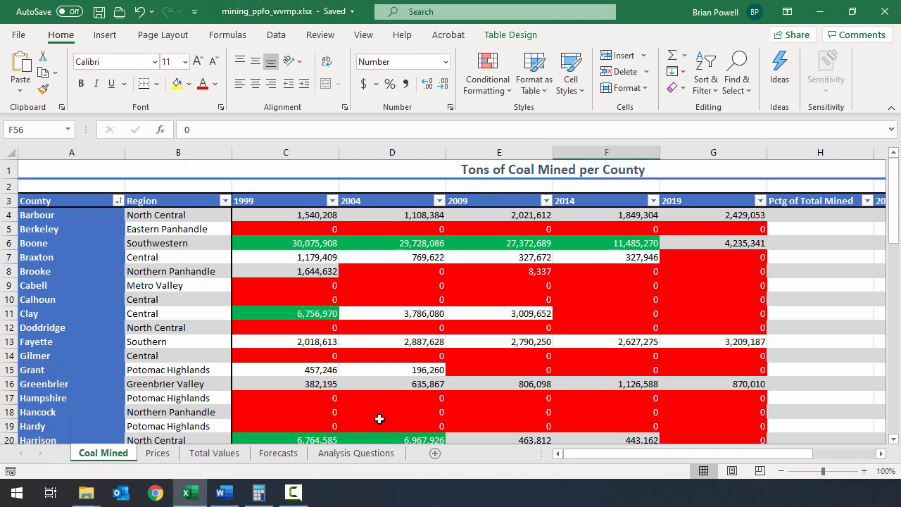
Open the Prices worksheet and select the title row range A1:L1.
{"action": "left_click", "coordinate": [159, 455]}
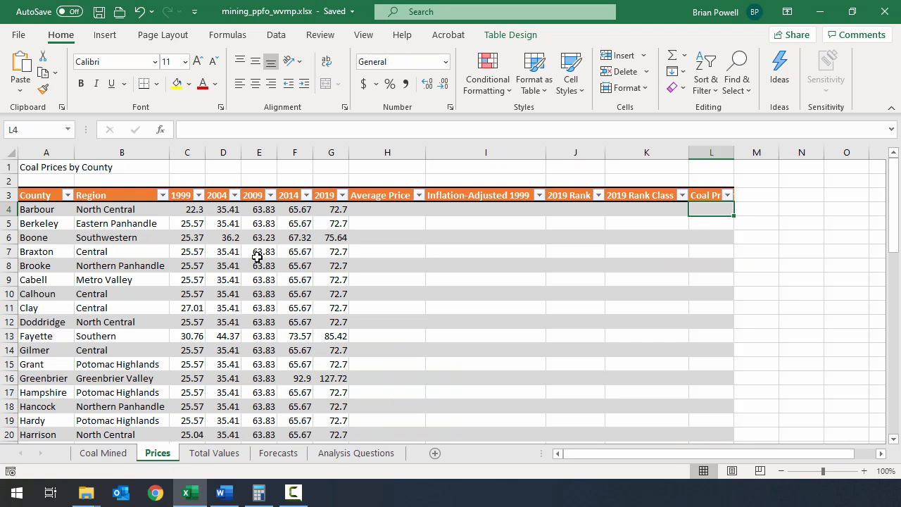
{"action": "left_click", "coordinate": [52, 168]}
{"action": "left_click_drag", "start_coordinate": [52, 168], "coordinate": [733, 165]}
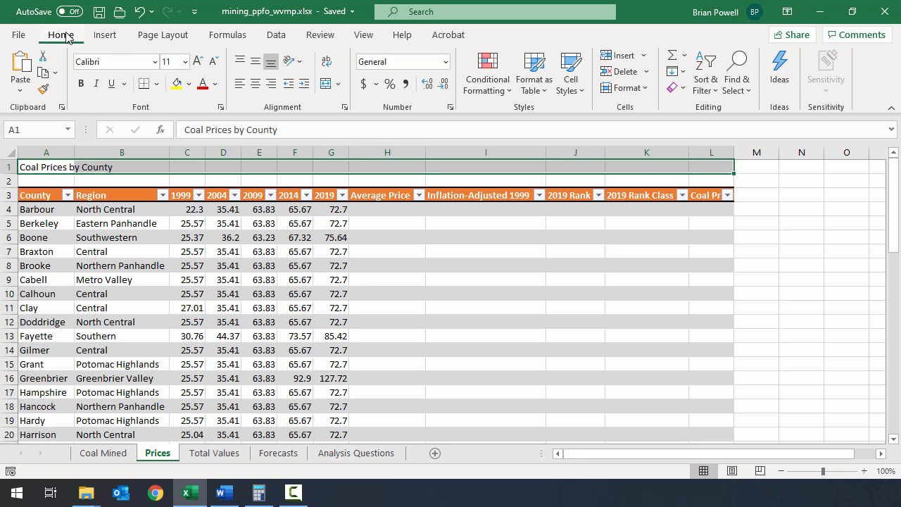
Try Merge Across on the title range A1:L1 and undo it.
{"action": "left_click", "coordinate": [340, 84]}
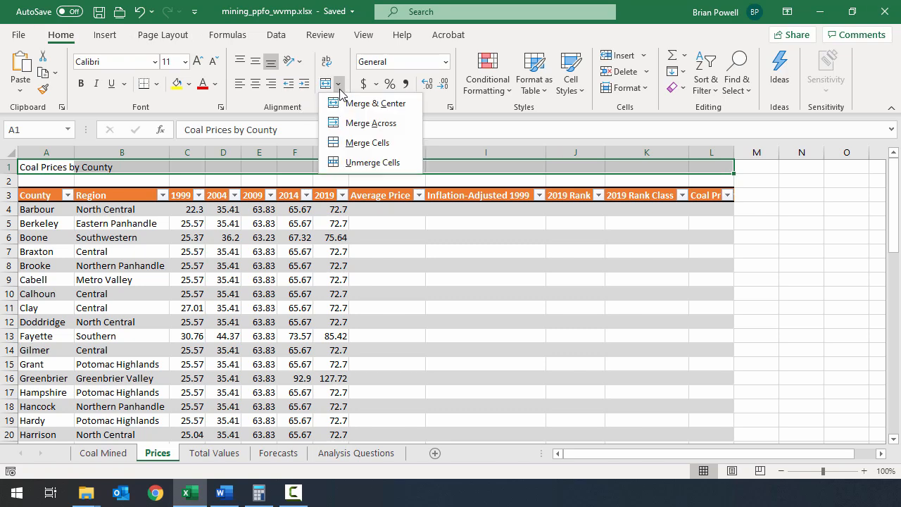
{"action": "left_click", "coordinate": [394, 124]}
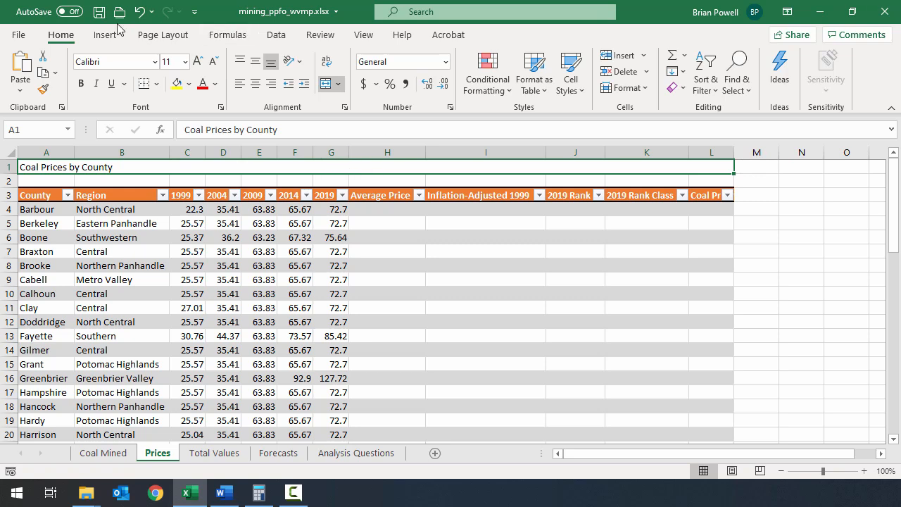
{"action": "left_click", "coordinate": [140, 12]}
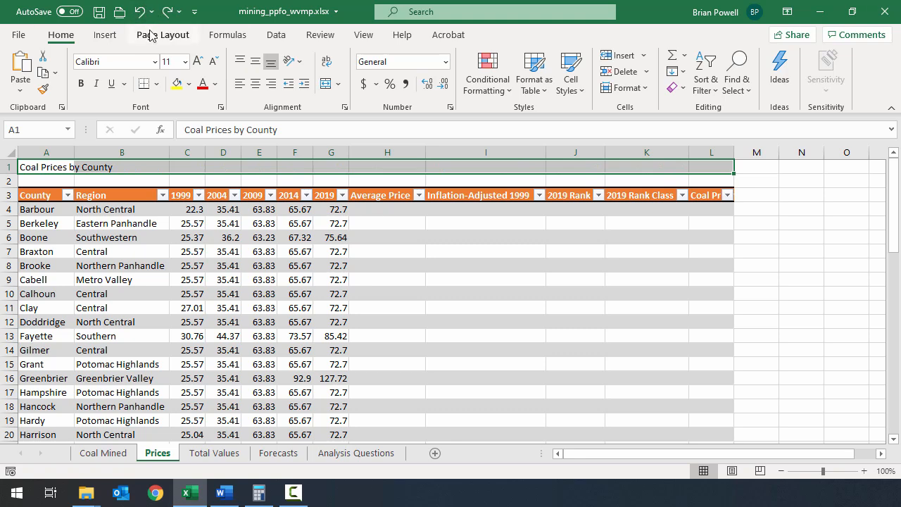
Merge cells A1:L1 through the cell alignment settings and apply the Title cell style to the merged heading.
{"action": "right_click", "coordinate": [196, 170]}
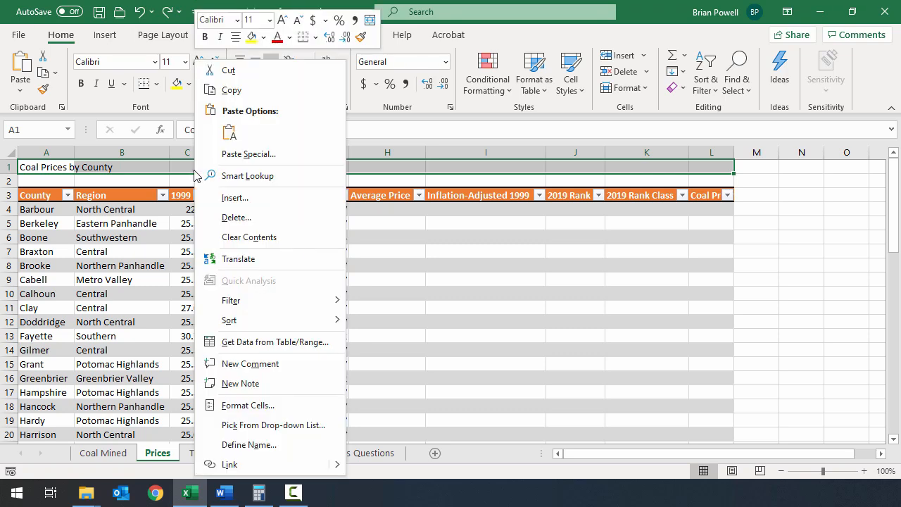
{"action": "left_click", "coordinate": [274, 406]}
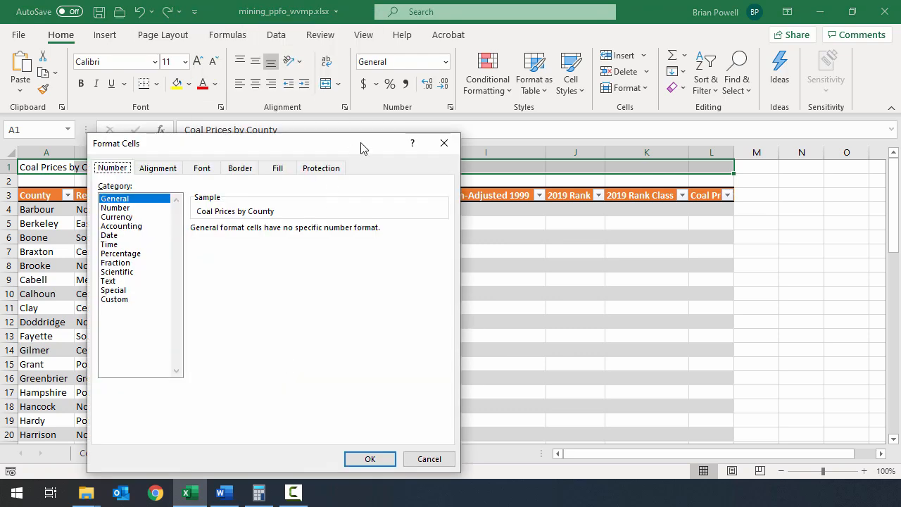
{"action": "left_click", "coordinate": [159, 169]}
{"action": "left_click_drag", "start_coordinate": [242, 145], "coordinate": [557, 31]}
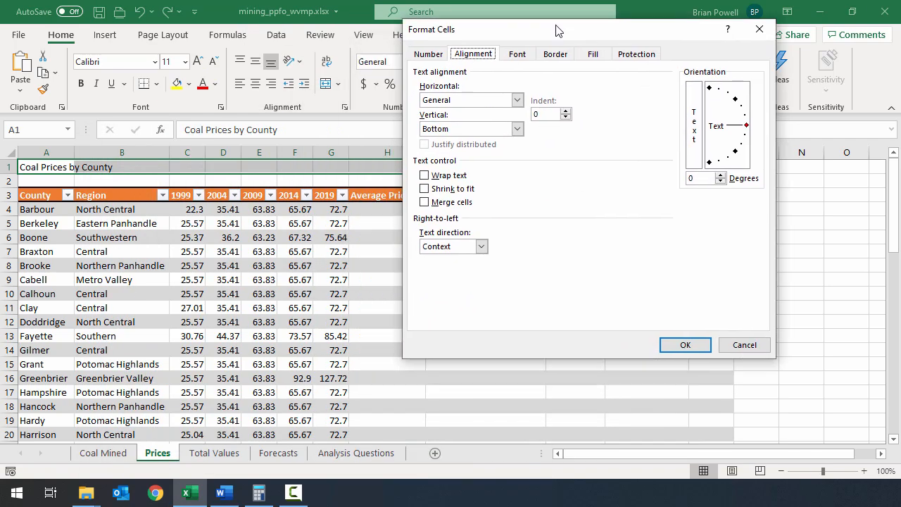
{"action": "left_click", "coordinate": [454, 204]}
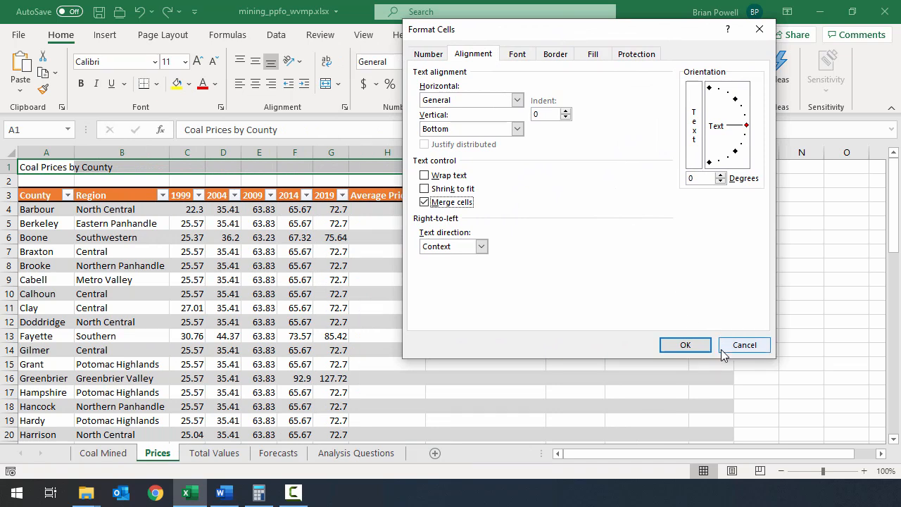
{"action": "left_click", "coordinate": [691, 346]}
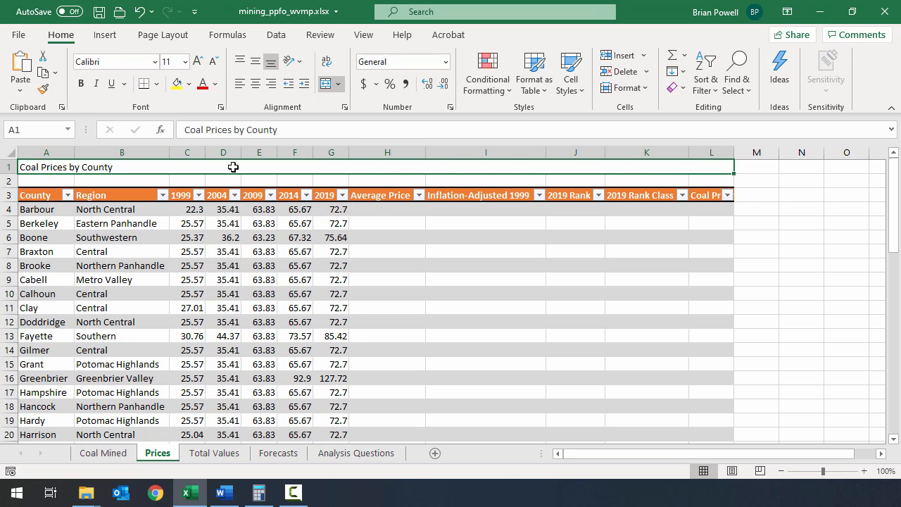
{"action": "left_click", "coordinate": [581, 94]}
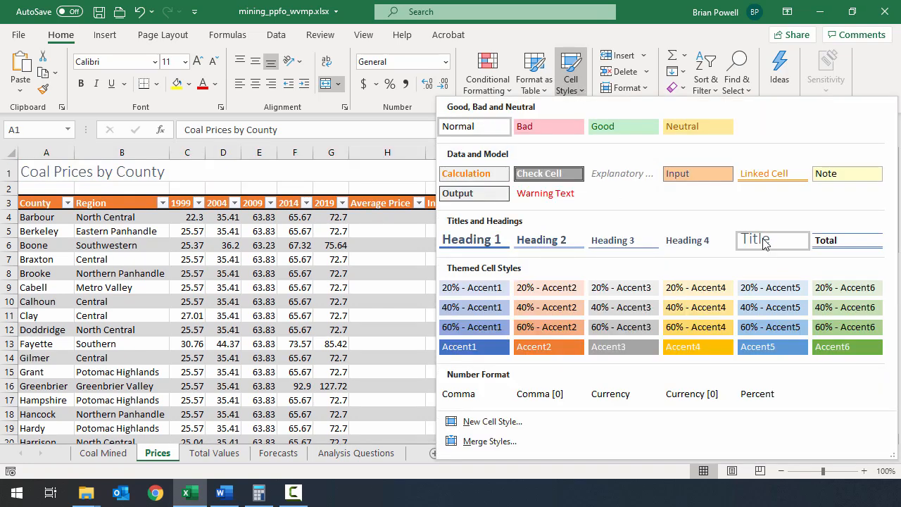
{"action": "left_click", "coordinate": [764, 242]}
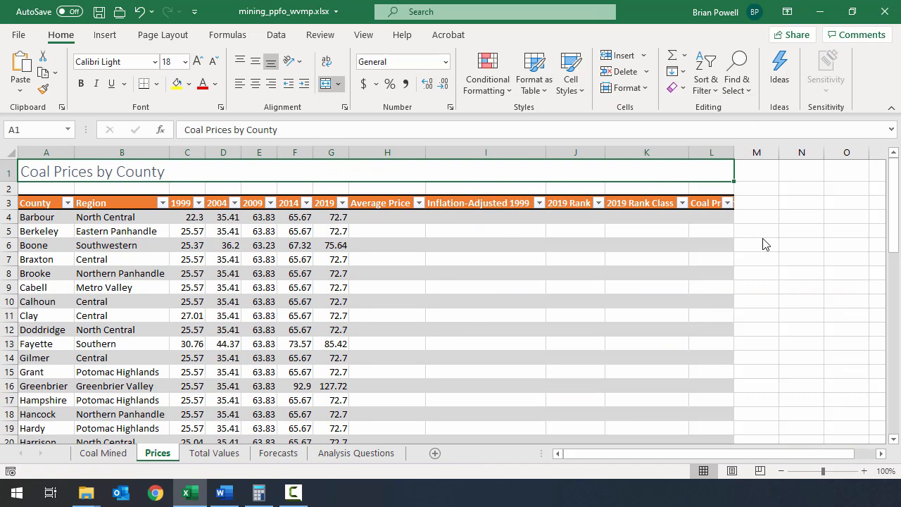
Format cells C4:I58 on the Prices sheet as Currency with 2 decimal places and the $ symbol, and check the rows.
{"action": "left_click", "coordinate": [187, 217]}
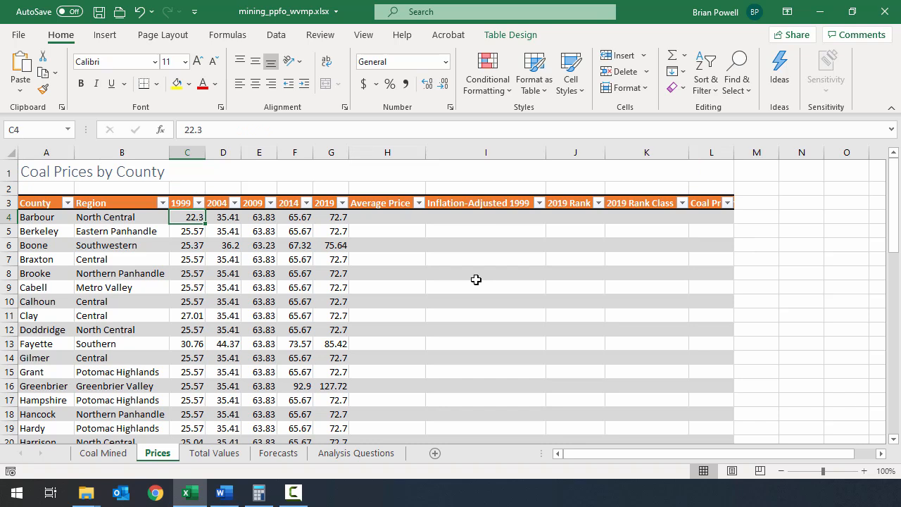
{"action": "left_click", "coordinate": [494, 216], "text": "shift"}
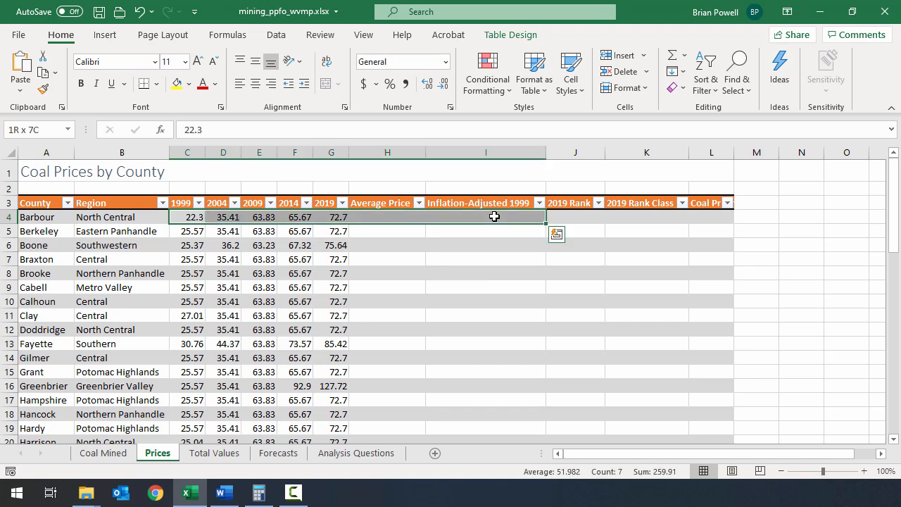
{"action": "scroll", "coordinate": [494, 216], "scroll_direction": "down", "scroll_amount": 15}
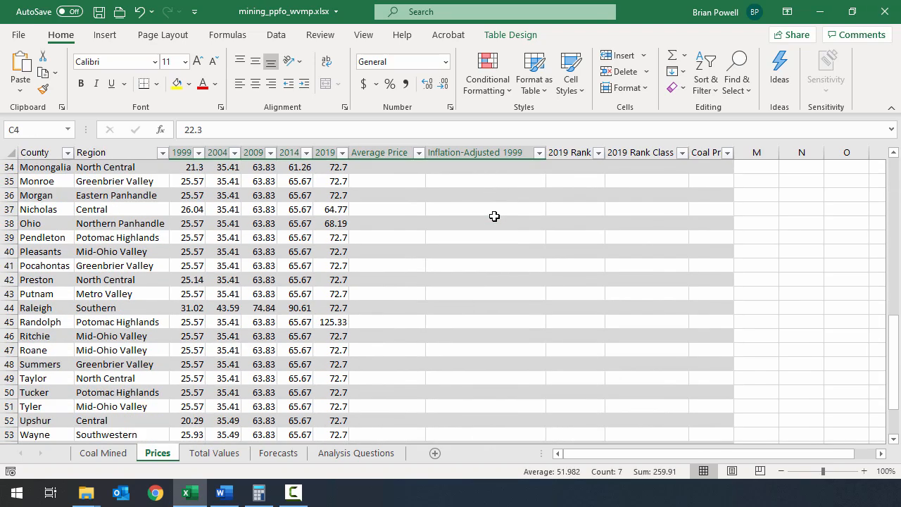
{"action": "left_click", "coordinate": [491, 336], "text": "shift"}
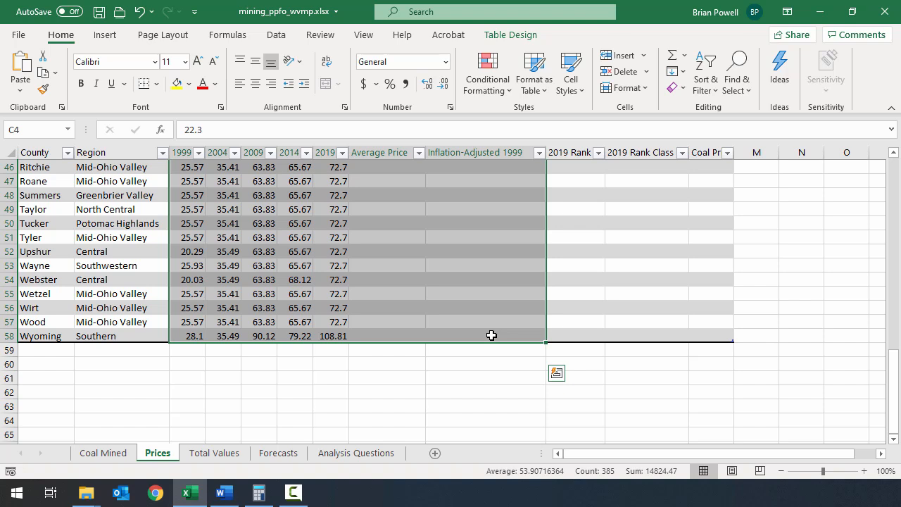
{"action": "left_click", "coordinate": [377, 86]}
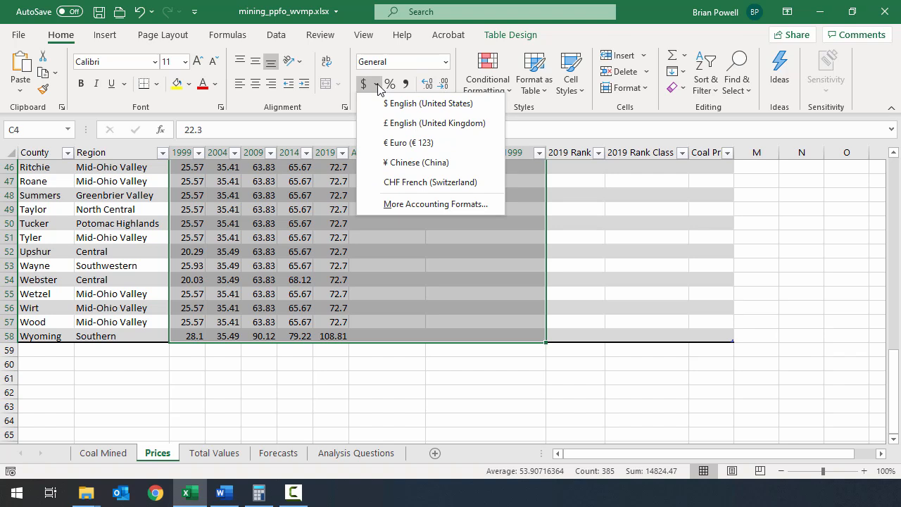
{"action": "left_click", "coordinate": [454, 74]}
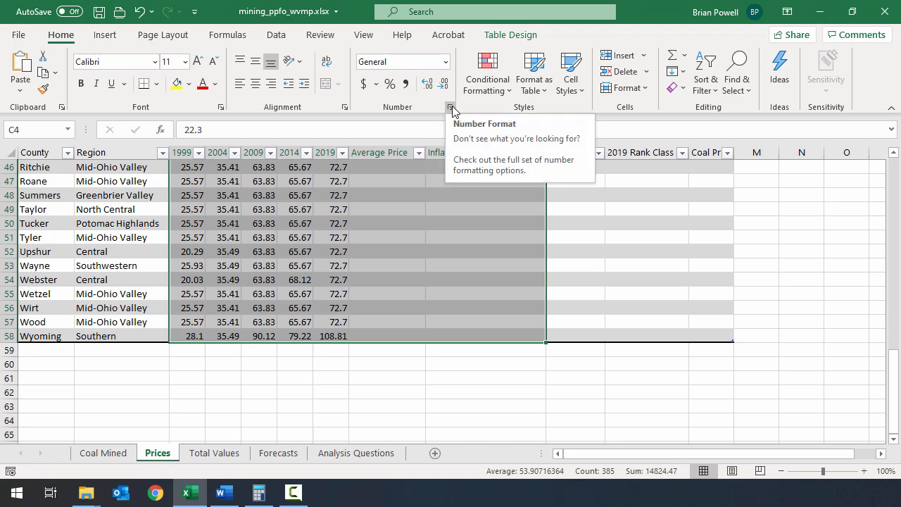
{"action": "left_click", "coordinate": [450, 107]}
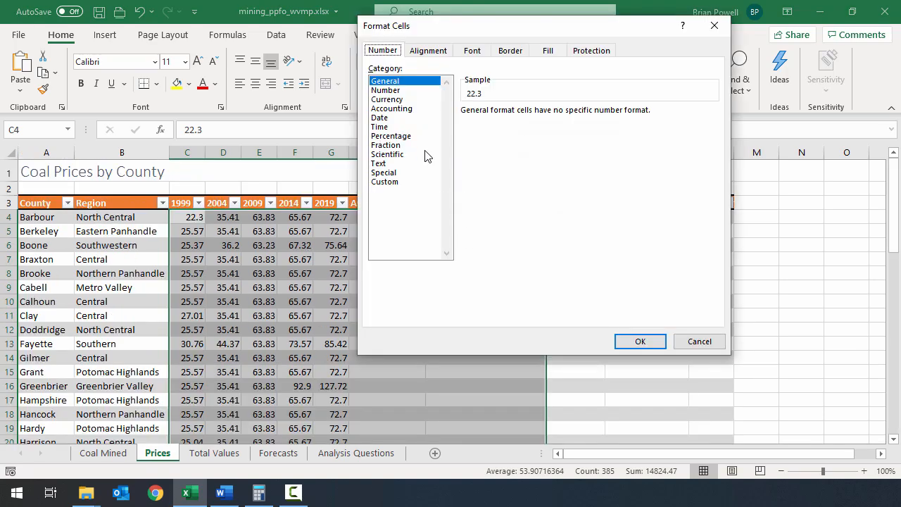
{"action": "left_click", "coordinate": [402, 100]}
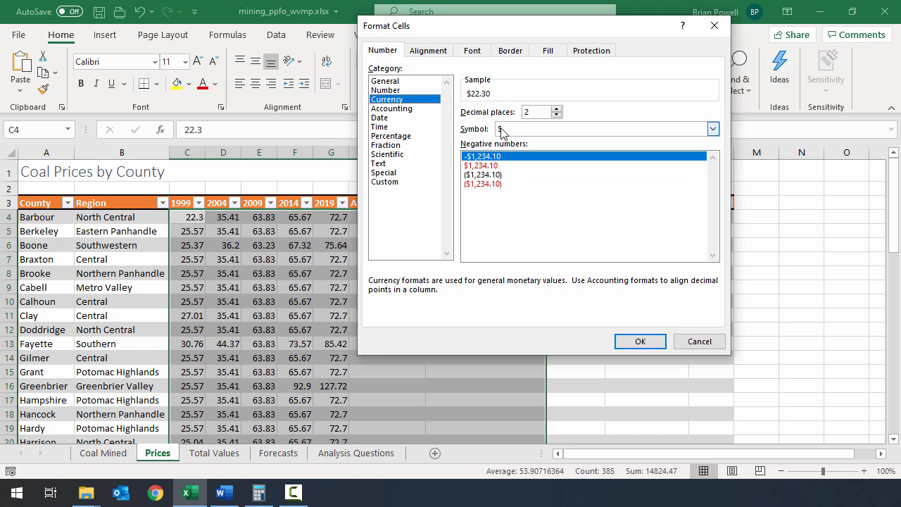
{"action": "left_click", "coordinate": [654, 345]}
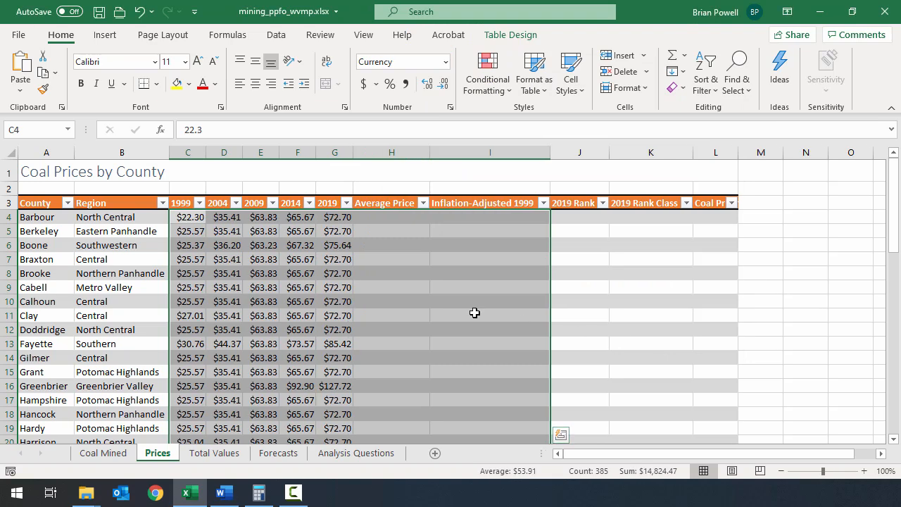
{"action": "left_click", "coordinate": [298, 269]}
{"action": "scroll", "coordinate": [298, 269], "scroll_direction": "down", "scroll_amount": 7}
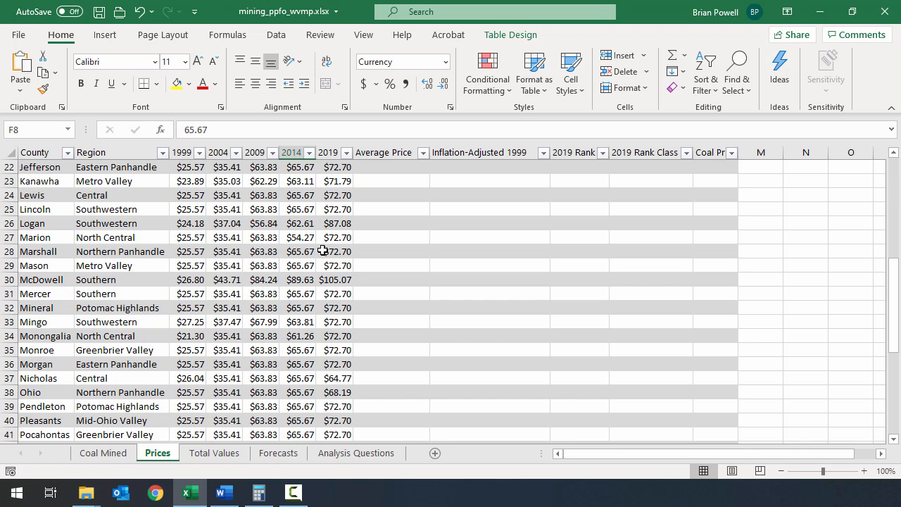
{"action": "scroll", "coordinate": [344, 254], "scroll_direction": "down", "scroll_amount": 1}
{"action": "scroll", "coordinate": [343, 254], "scroll_direction": "down", "scroll_amount": 1}
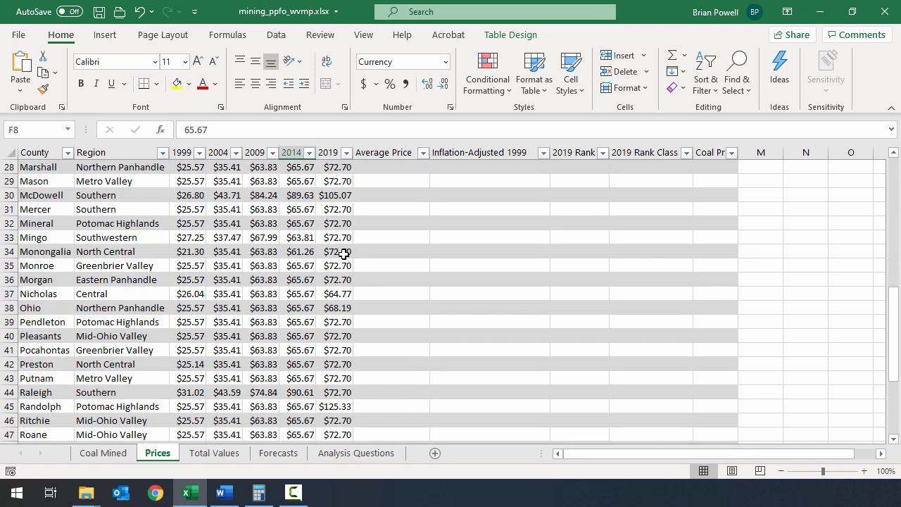
{"action": "scroll", "coordinate": [343, 234], "scroll_direction": "up", "scroll_amount": 9}
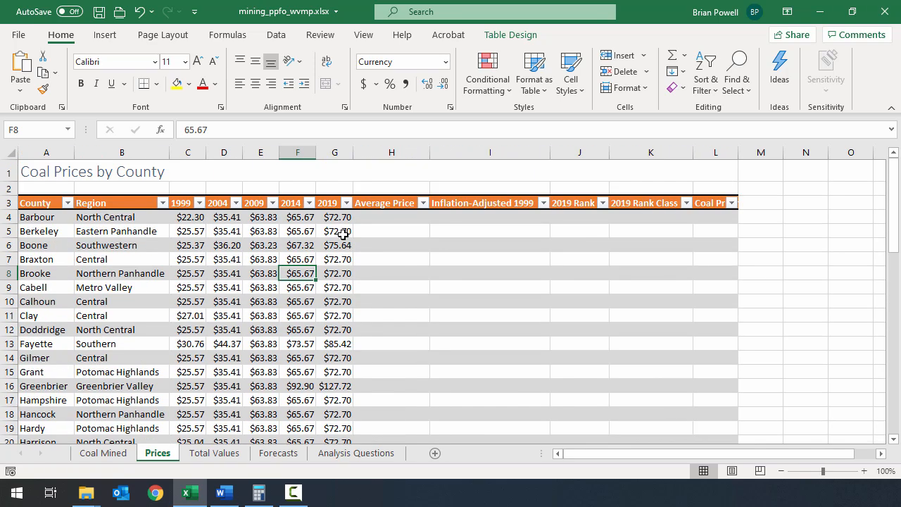
Apply the General number format to cells J4:L58, covering the 2019 Rank column through the last table column.
{"action": "left_click", "coordinate": [582, 218]}
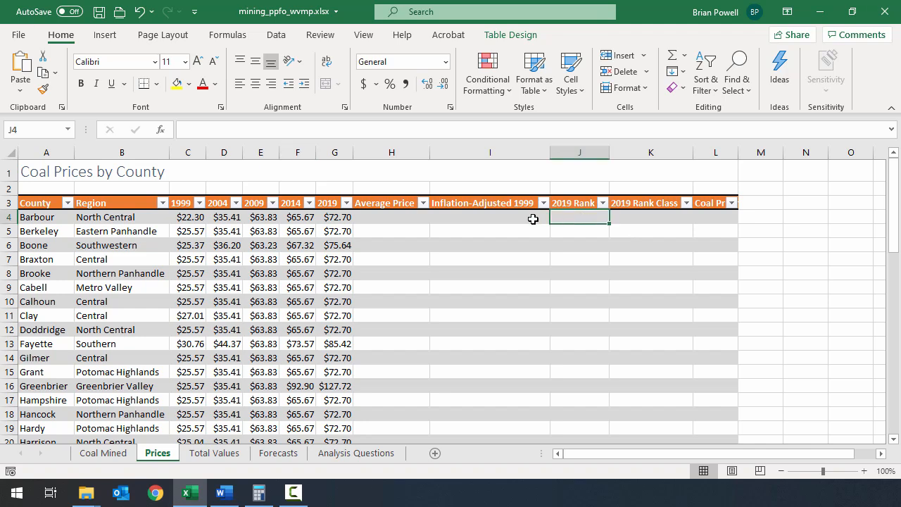
{"action": "left_click", "coordinate": [533, 219]}
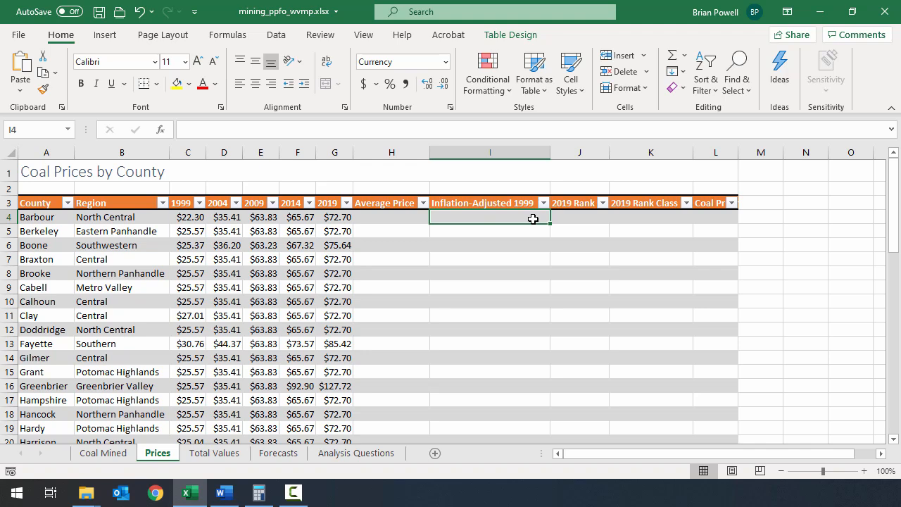
{"action": "left_click", "coordinate": [579, 217]}
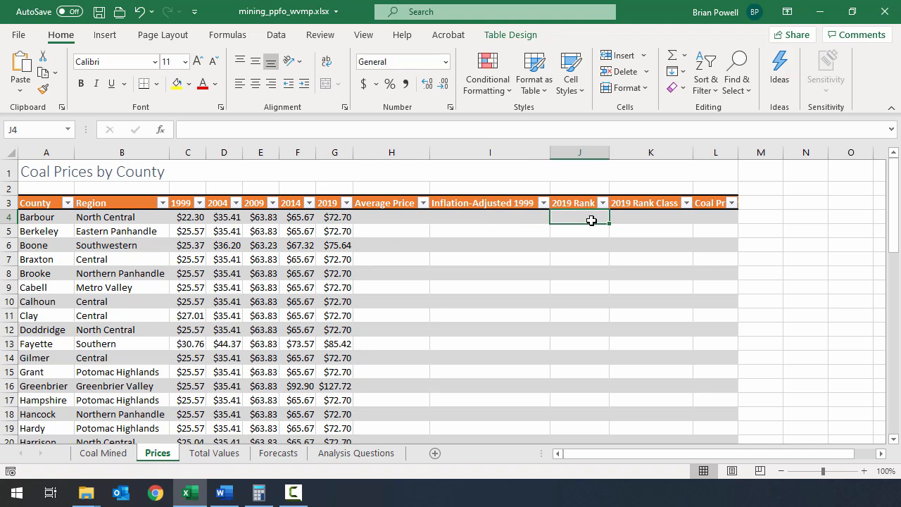
{"action": "scroll", "coordinate": [701, 299], "scroll_direction": "down", "scroll_amount": 7}
{"action": "scroll", "coordinate": [701, 299], "scroll_direction": "down", "scroll_amount": 8}
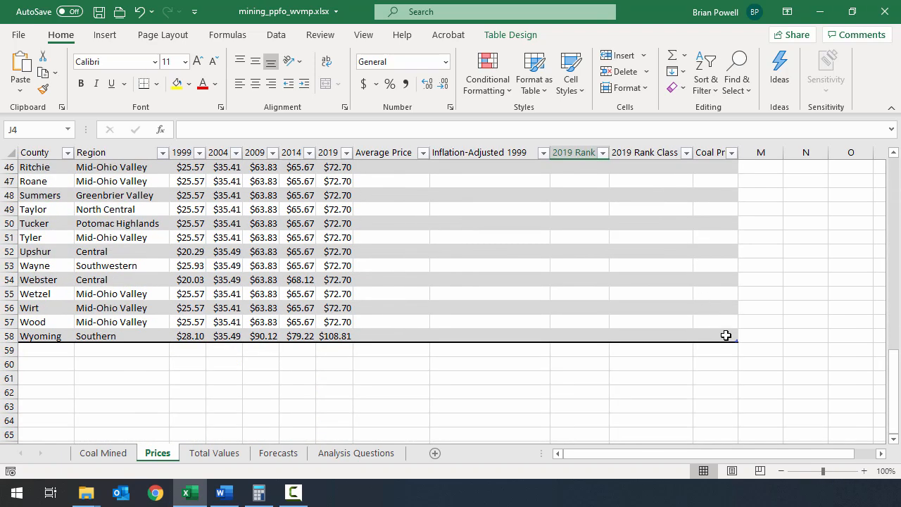
{"action": "left_click", "coordinate": [726, 335], "text": "shift"}
{"action": "key", "text": "ctrl+1"}
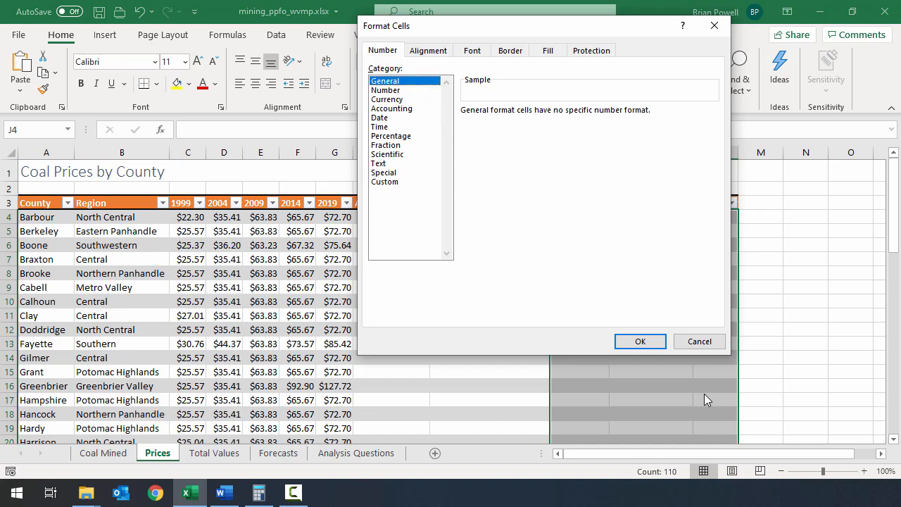
{"action": "left_click", "coordinate": [641, 342]}
{"action": "left_click", "coordinate": [475, 253]}
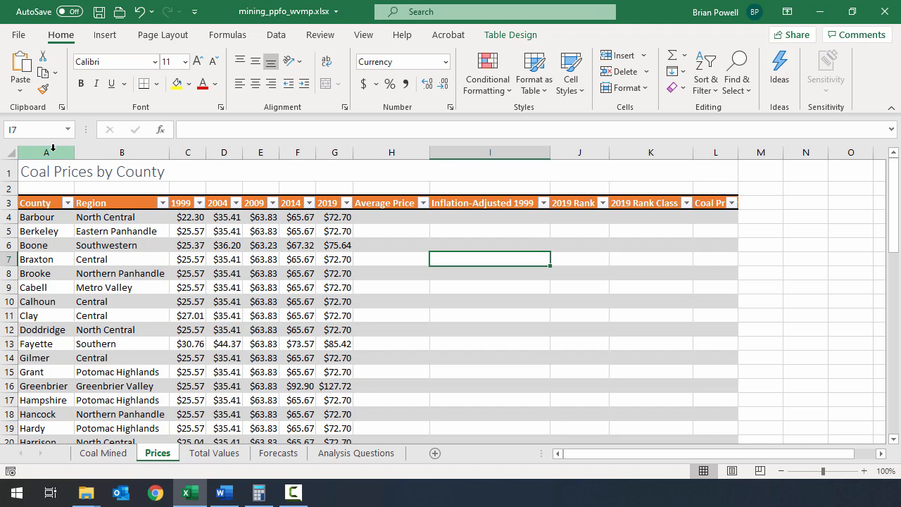
AutoFit the widths of columns A through L on the Prices sheet.
{"action": "left_click_drag", "start_coordinate": [52, 148], "coordinate": [715, 151]}
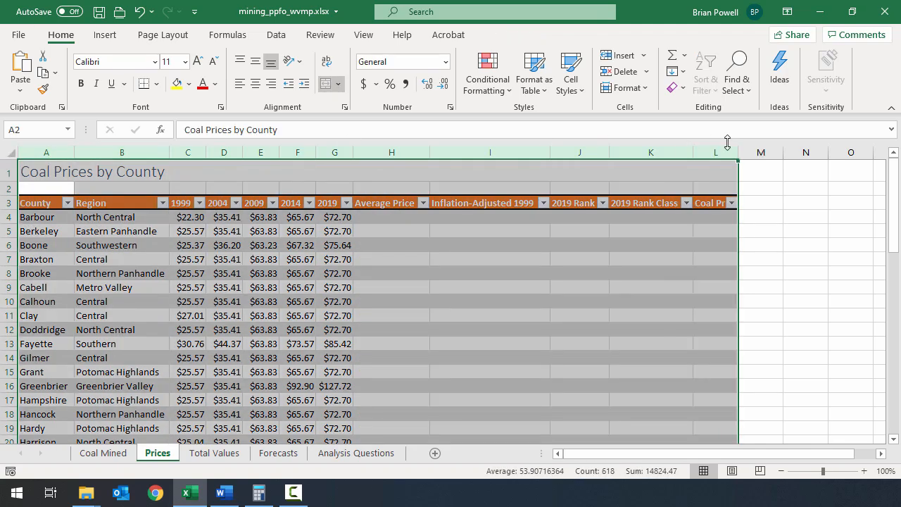
{"action": "left_click", "coordinate": [637, 88]}
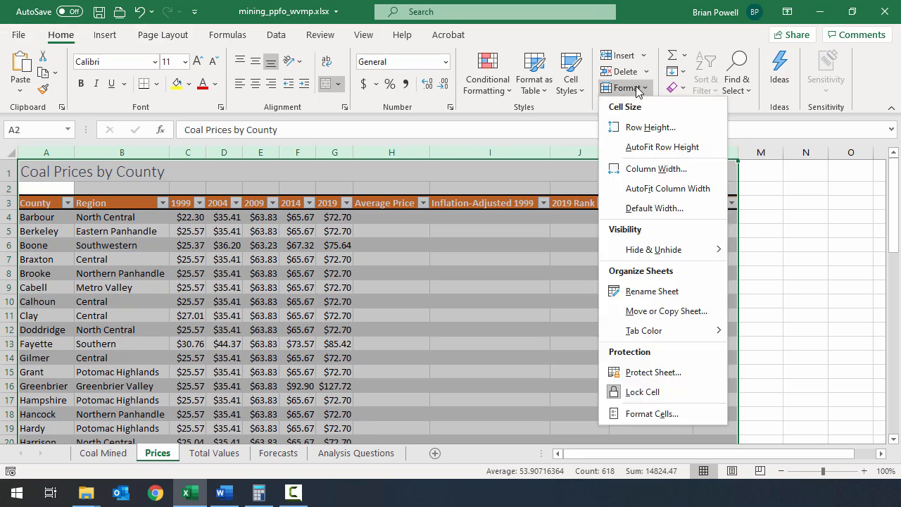
{"action": "left_click", "coordinate": [699, 191]}
{"action": "left_click", "coordinate": [712, 278]}
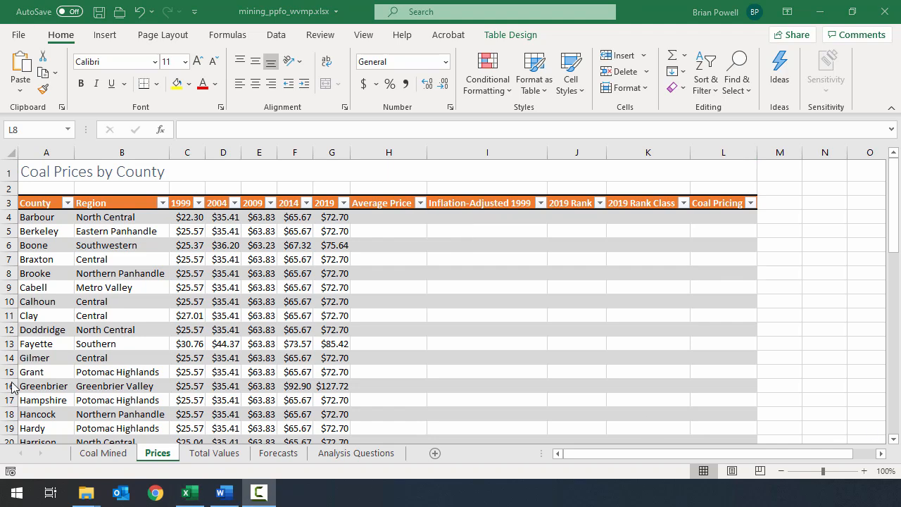
Apply the Green - Yellow - Red Color Scale conditional formatting to the yearly prices in C4:G58.
{"action": "left_click", "coordinate": [189, 221]}
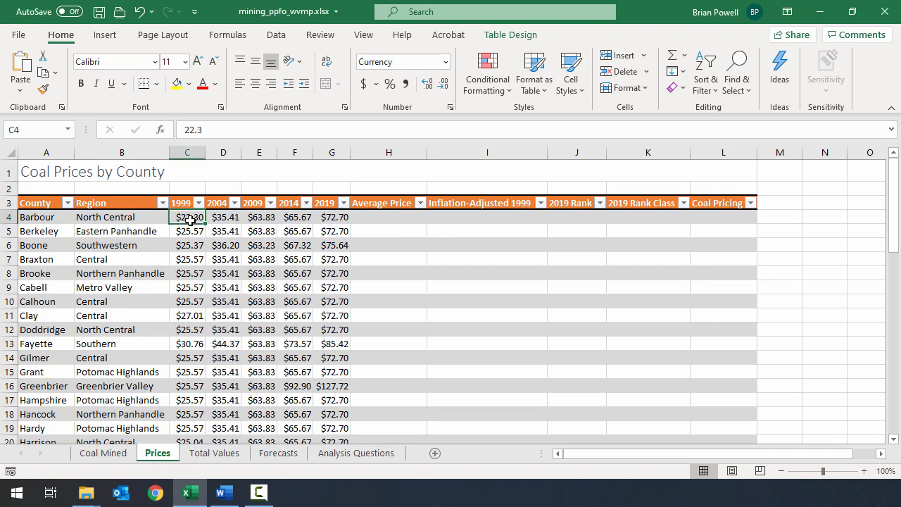
{"action": "left_click", "coordinate": [45, 130]}
{"action": "type", "text": ":g58"}
{"action": "key", "text": "Return"}
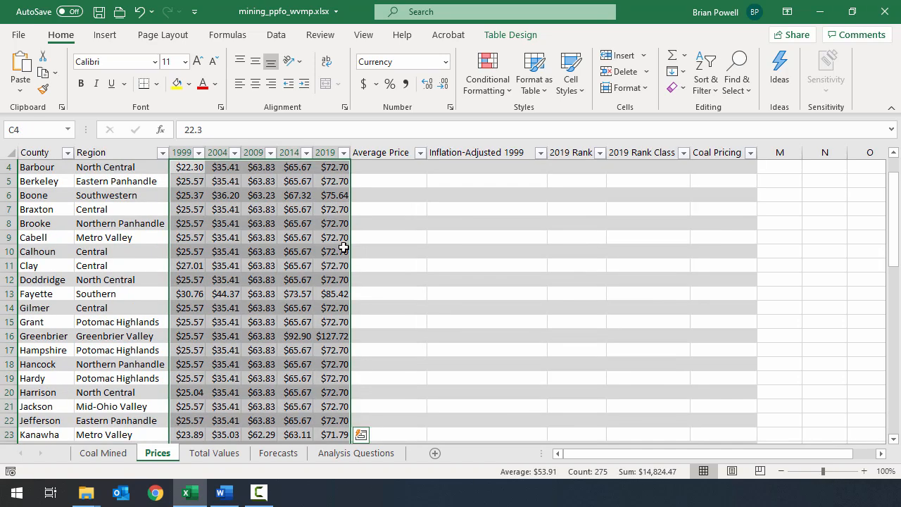
{"action": "scroll", "coordinate": [343, 239], "scroll_direction": "down", "scroll_amount": 9}
{"action": "scroll", "coordinate": [344, 253], "scroll_direction": "up", "scroll_amount": 6}
{"action": "scroll", "coordinate": [343, 255], "scroll_direction": "up", "scroll_amount": 4}
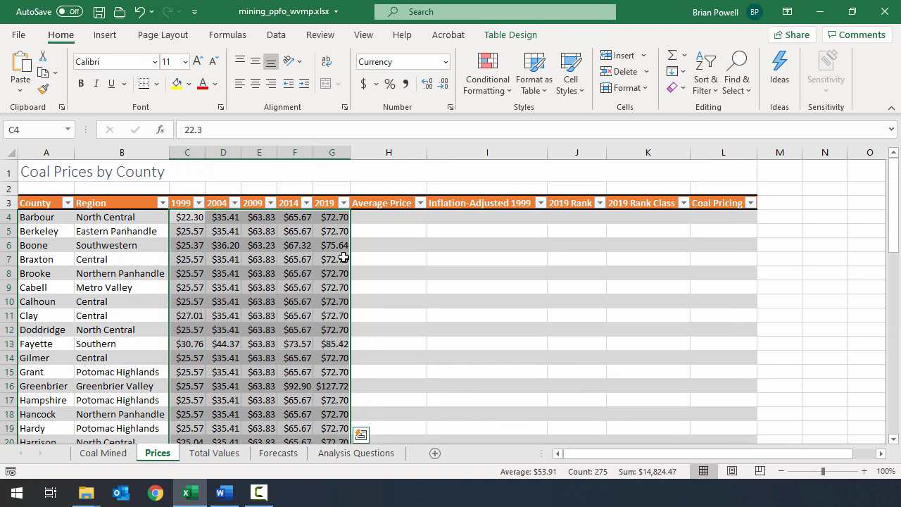
{"action": "left_click", "coordinate": [483, 89]}
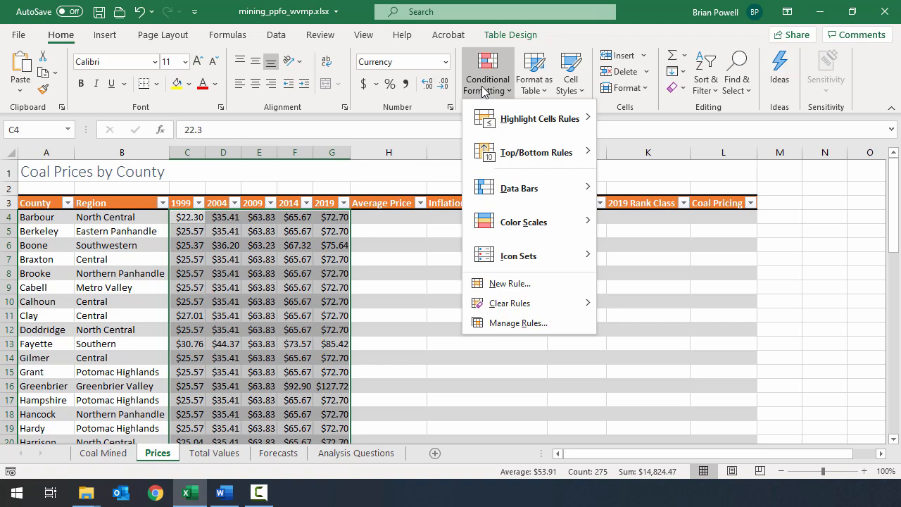
{"action": "mouse_move", "coordinate": [569, 224]}
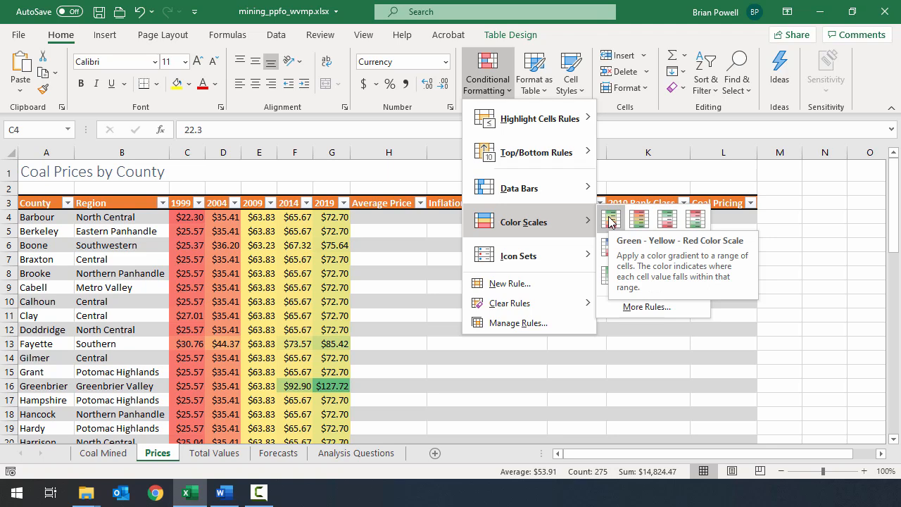
{"action": "left_click", "coordinate": [610, 220]}
{"action": "left_click", "coordinate": [302, 261]}
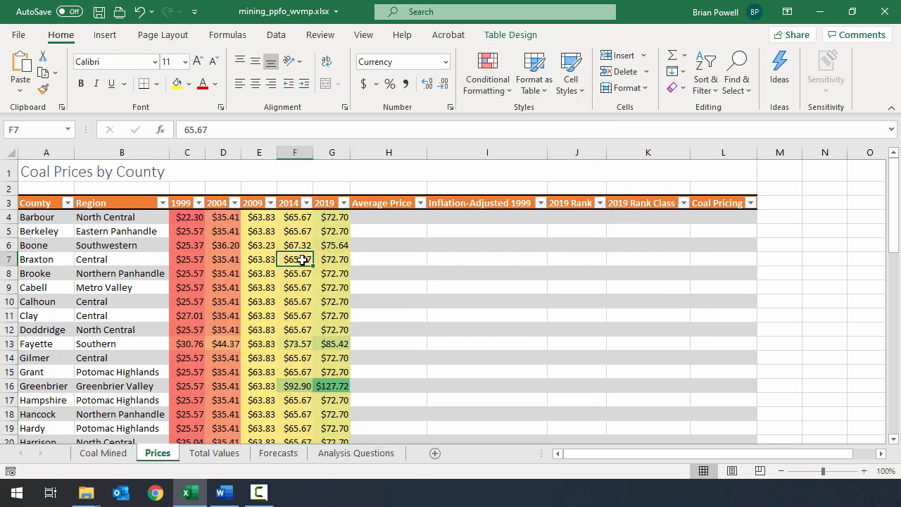
Examine the color scale across all county rows to compare coal prices from 1999 to 2019.
{"action": "scroll", "coordinate": [301, 261], "scroll_direction": "down", "scroll_amount": 6}
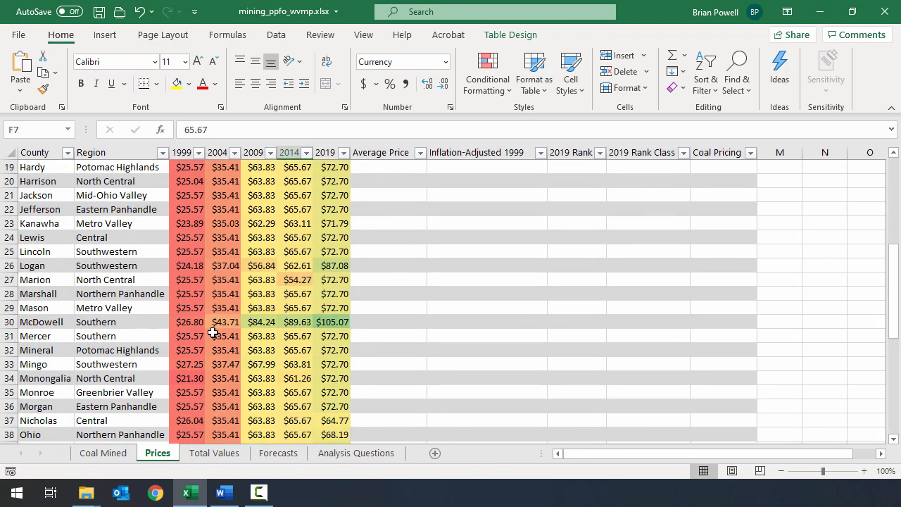
{"action": "scroll", "coordinate": [310, 329], "scroll_direction": "down", "scroll_amount": 5}
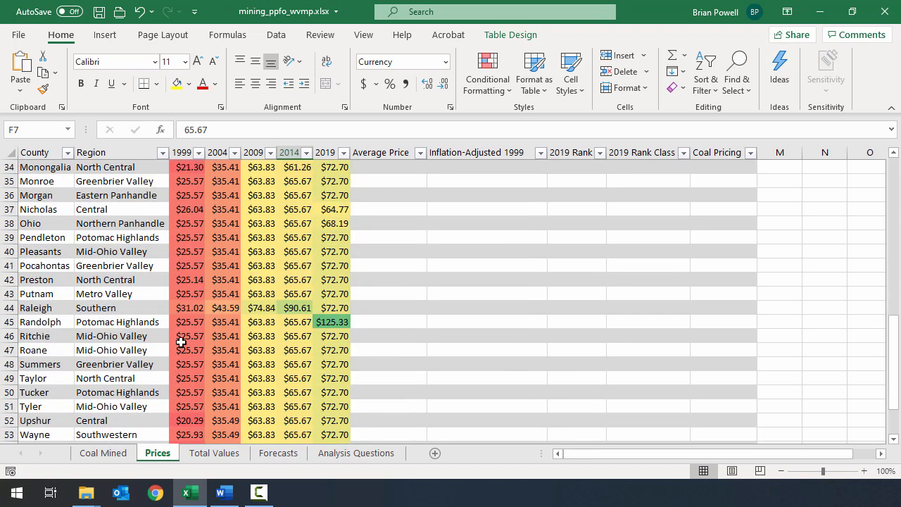
{"action": "scroll", "coordinate": [189, 341], "scroll_direction": "down", "scroll_amount": 3}
{"action": "scroll", "coordinate": [189, 342], "scroll_direction": "up", "scroll_amount": 7}
{"action": "scroll", "coordinate": [191, 351], "scroll_direction": "up", "scroll_amount": 5}
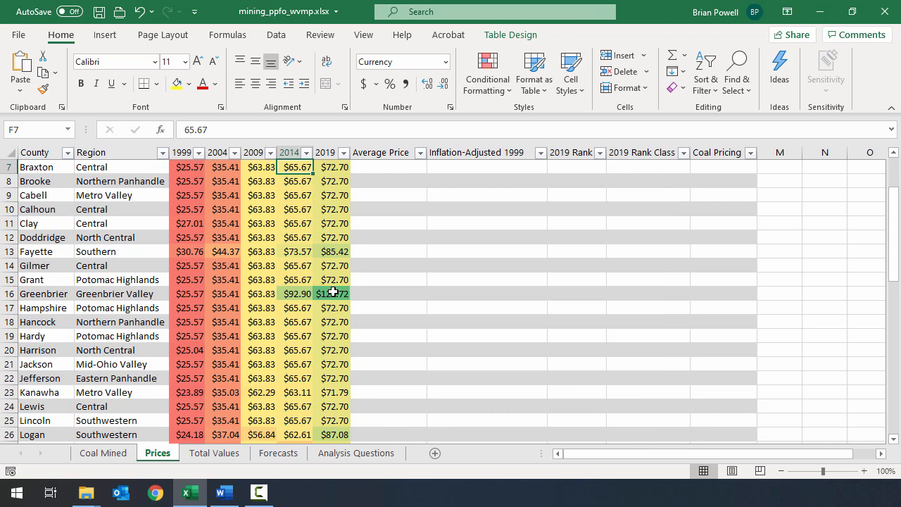
{"action": "scroll", "coordinate": [333, 294], "scroll_direction": "up", "scroll_amount": 2}
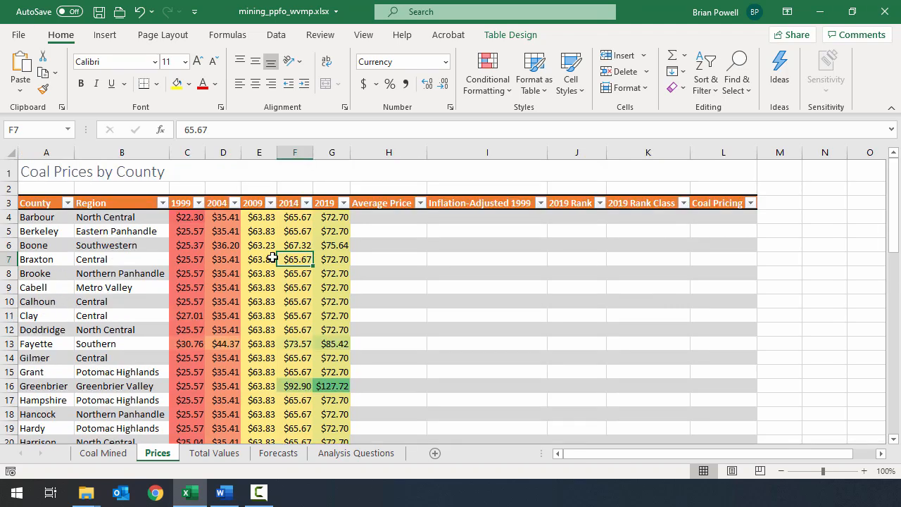
{"action": "scroll", "coordinate": [204, 259], "scroll_direction": "down", "scroll_amount": 3}
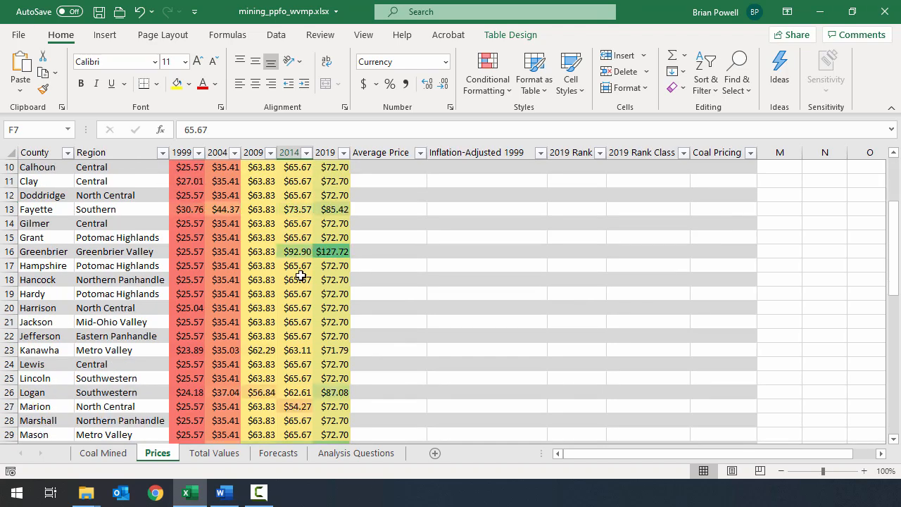
{"action": "scroll", "coordinate": [304, 306], "scroll_direction": "down", "scroll_amount": 3}
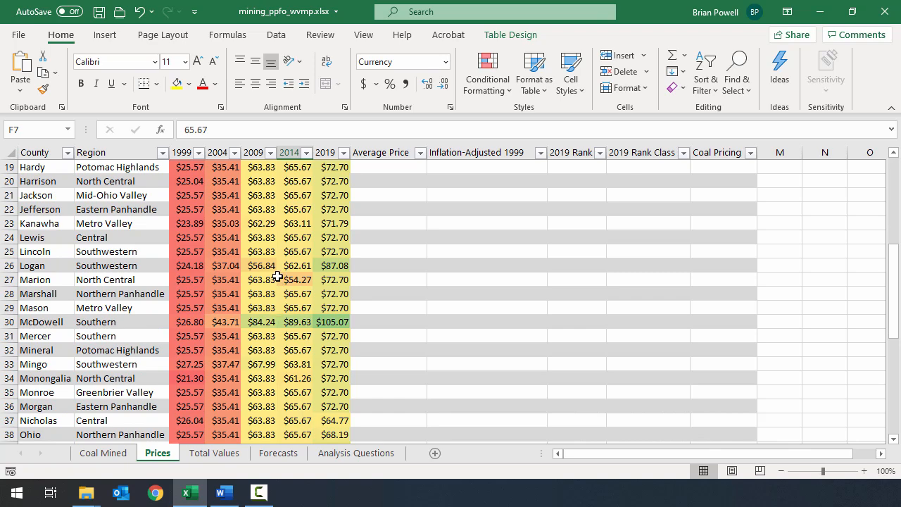
{"action": "scroll", "coordinate": [278, 282], "scroll_direction": "down", "scroll_amount": 8}
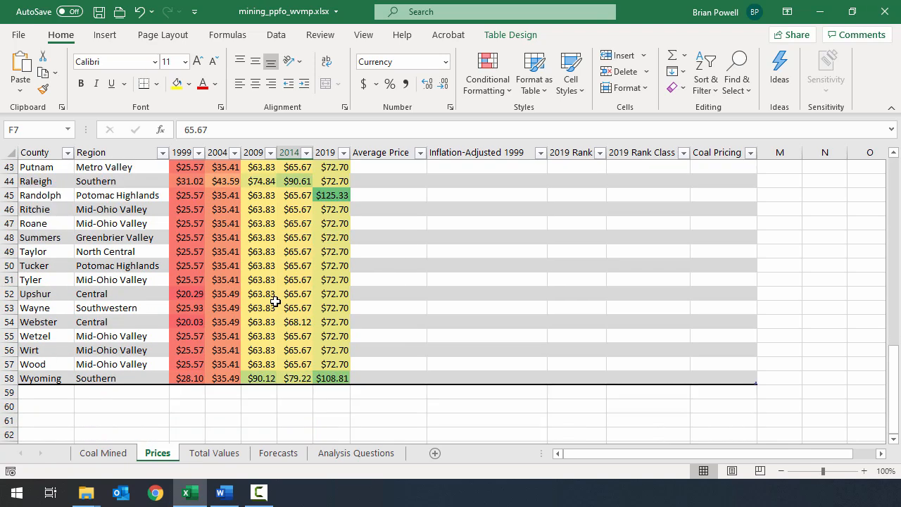
{"action": "scroll", "coordinate": [287, 327], "scroll_direction": "up", "scroll_amount": 14}
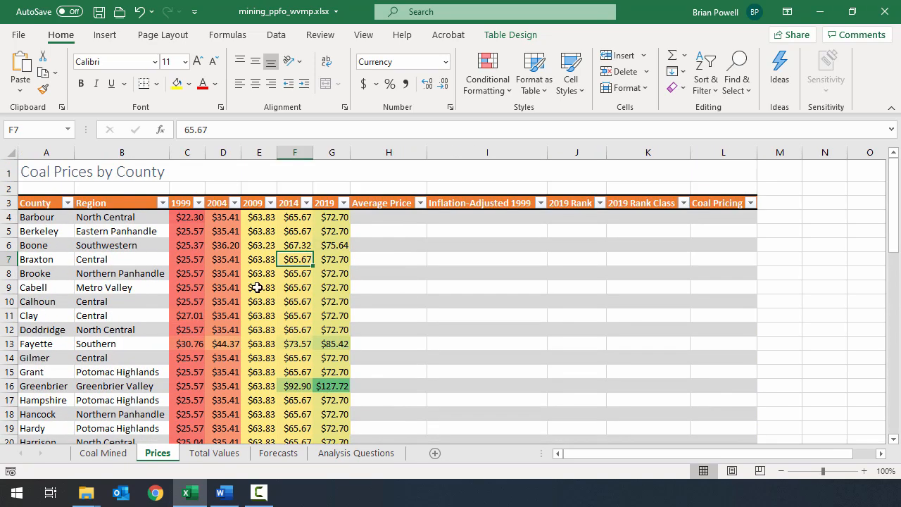
{"action": "scroll", "coordinate": [316, 322], "scroll_direction": "down", "scroll_amount": 11}
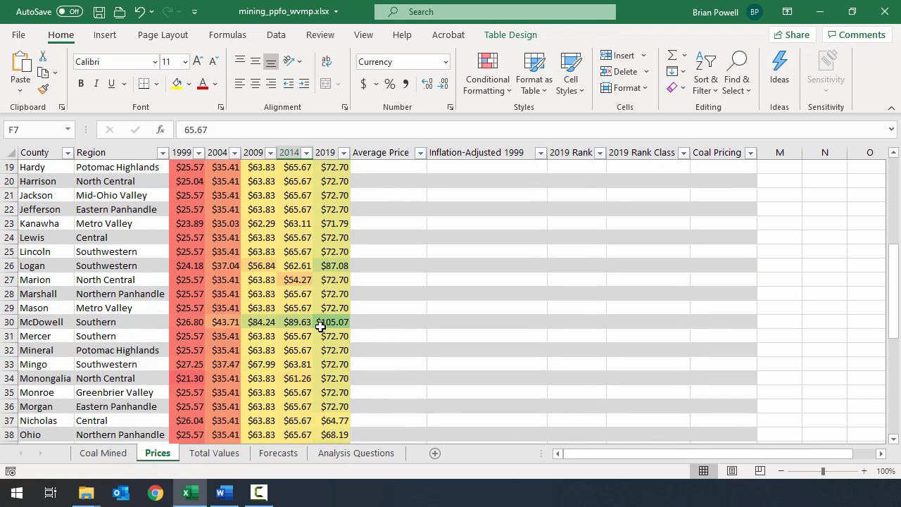
{"action": "scroll", "coordinate": [321, 326], "scroll_direction": "down", "scroll_amount": 4}
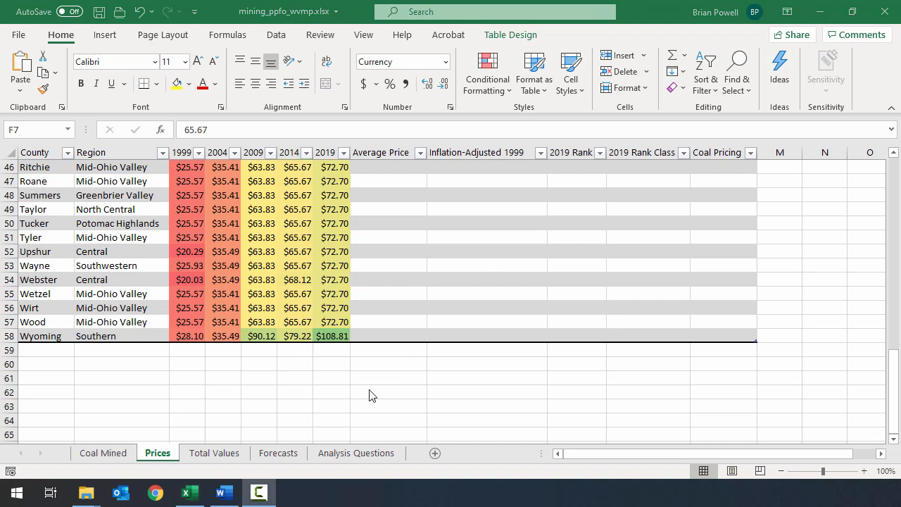
Set the font size of the title in cell A1 on the Total Values sheet to 16.
{"action": "left_click", "coordinate": [221, 453]}
{"action": "left_click", "coordinate": [54, 169]}
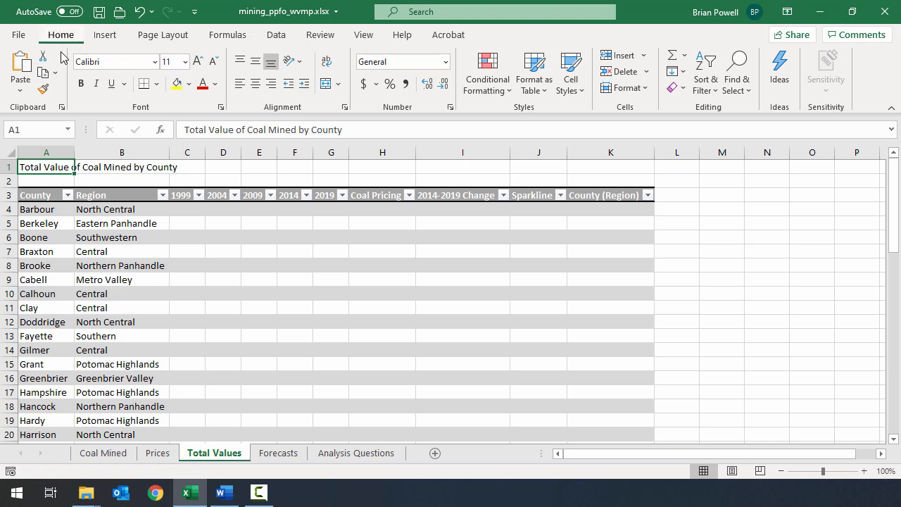
{"action": "left_click", "coordinate": [184, 63]}
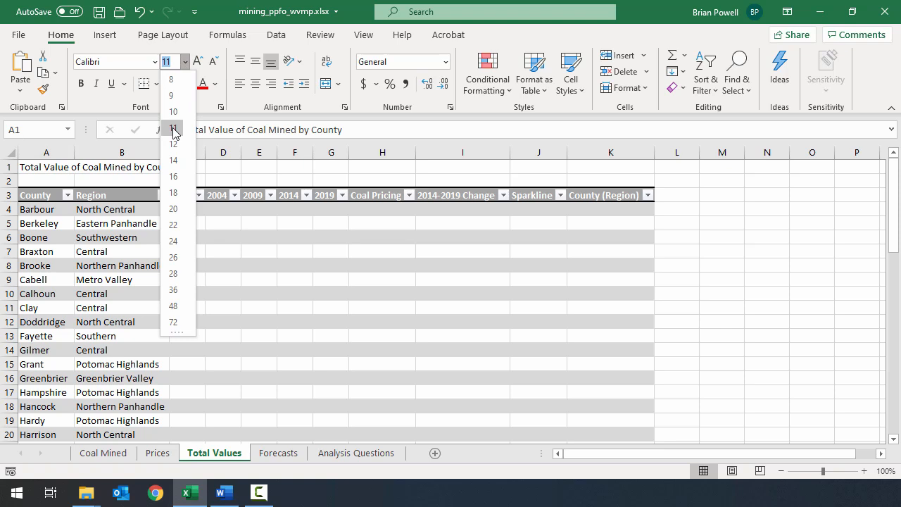
{"action": "left_click", "coordinate": [174, 177]}
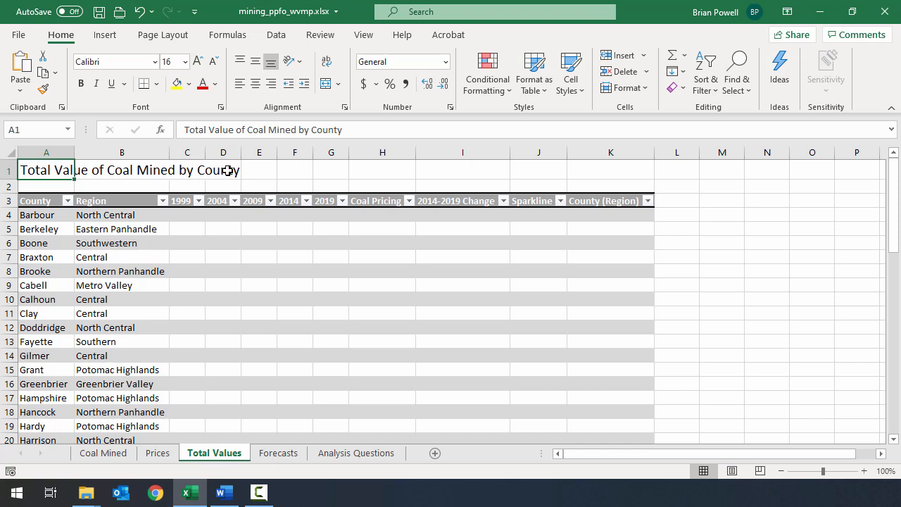
Enter 123 in cell B1 to test how the title overflows, and clear the cell again.
{"action": "left_click", "coordinate": [134, 171]}
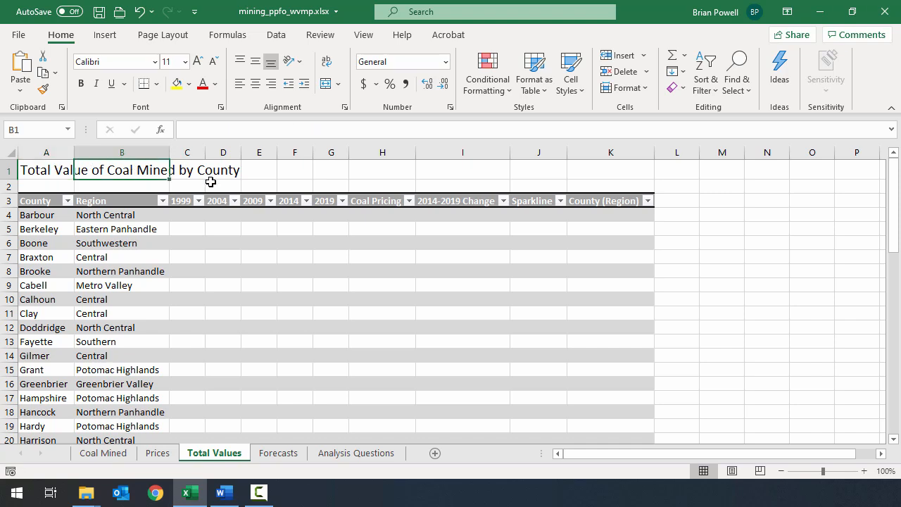
{"action": "type", "text": "123"}
{"action": "key", "text": "Return"}
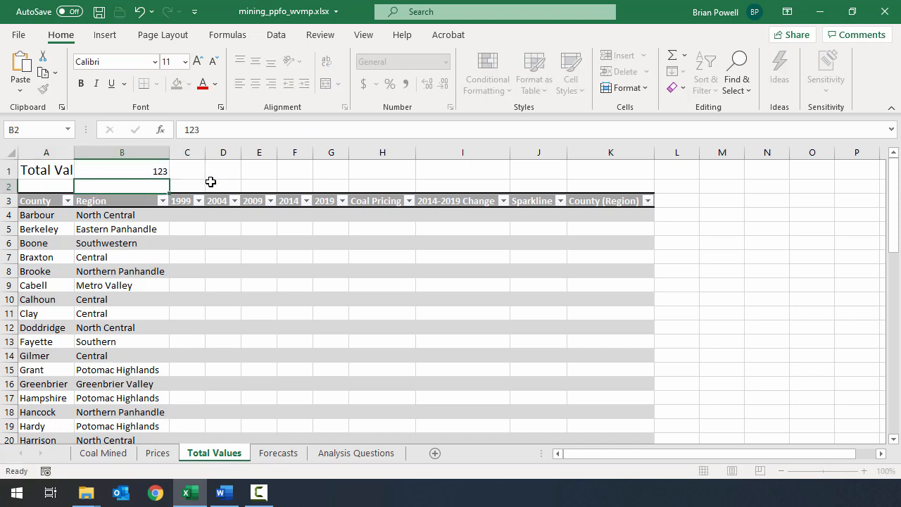
{"action": "key", "text": "Up"}
{"action": "key", "text": "Delete"}
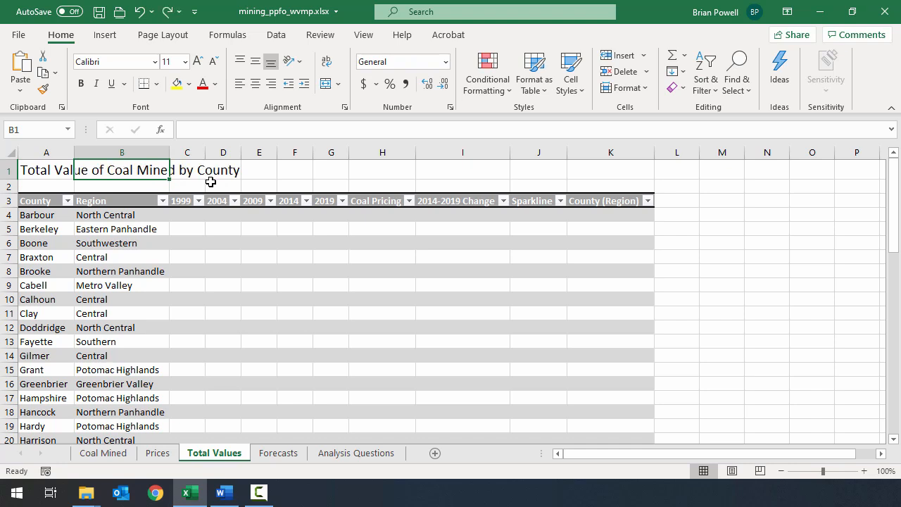
Format cells C4:G58 on the Total Values sheet as Currency with 0 decimal places and the $ symbol.
{"action": "left_click", "coordinate": [44, 125]}
{"action": "type", "text": "c4:g58"}
{"action": "key", "text": "Return"}
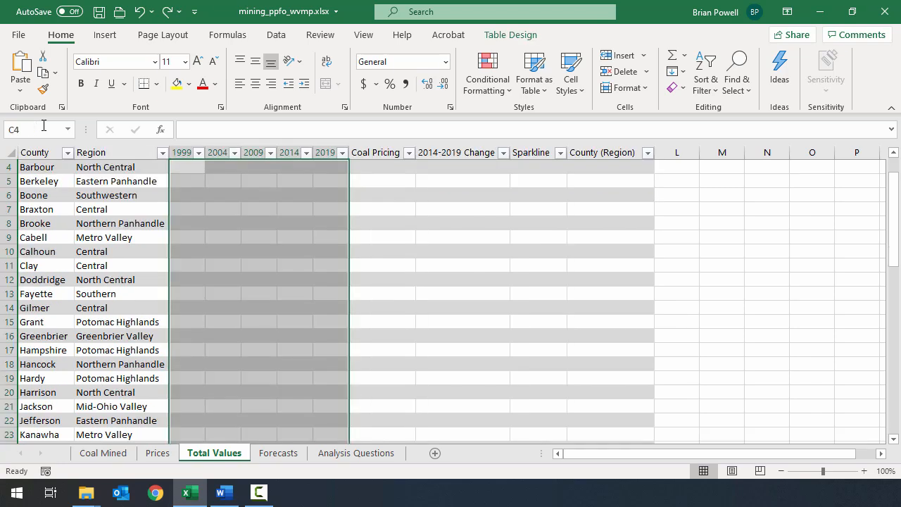
{"action": "left_click", "coordinate": [449, 107]}
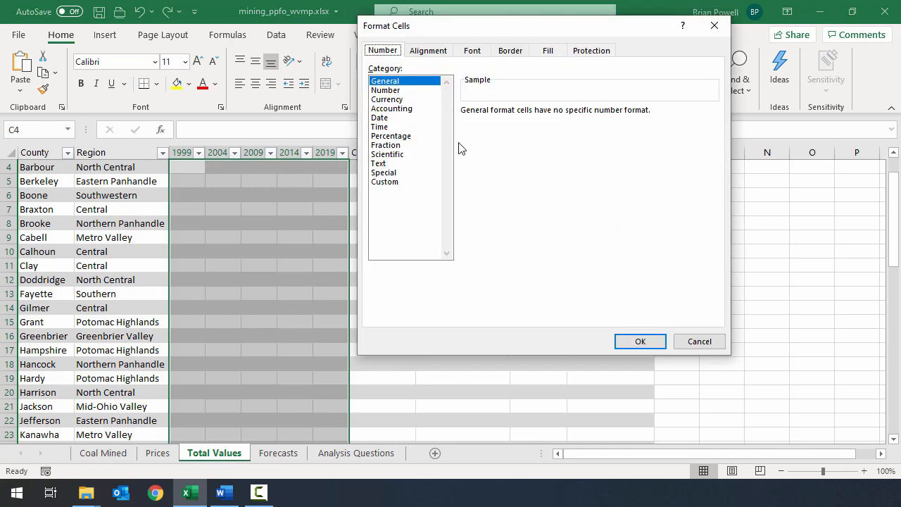
{"action": "left_click", "coordinate": [414, 99]}
{"action": "left_click", "coordinate": [557, 115]}
{"action": "left_click", "coordinate": [557, 116]}
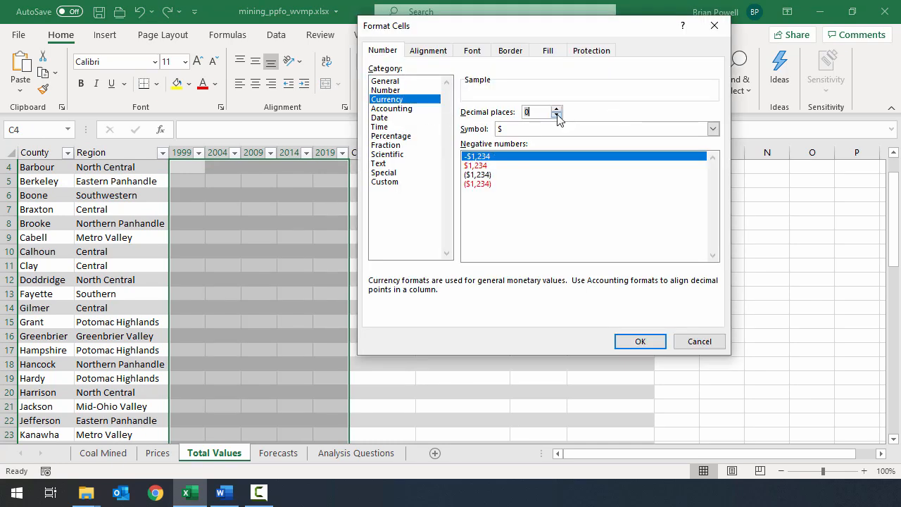
{"action": "left_click", "coordinate": [640, 342]}
Apply the General number format to cells H4:K58, from Coal Pricing through County (Region).
{"action": "left_click", "coordinate": [43, 129]}
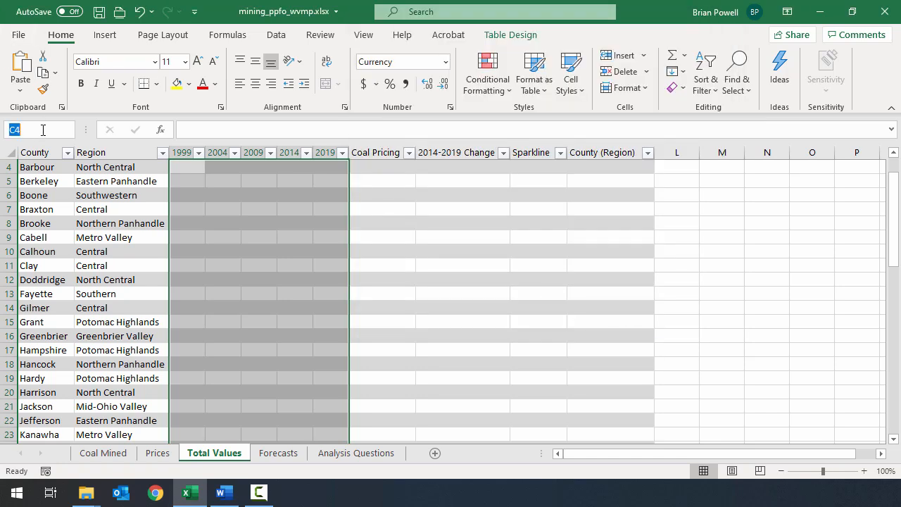
{"action": "type", "text": "h4:k58"}
{"action": "key", "text": "Return"}
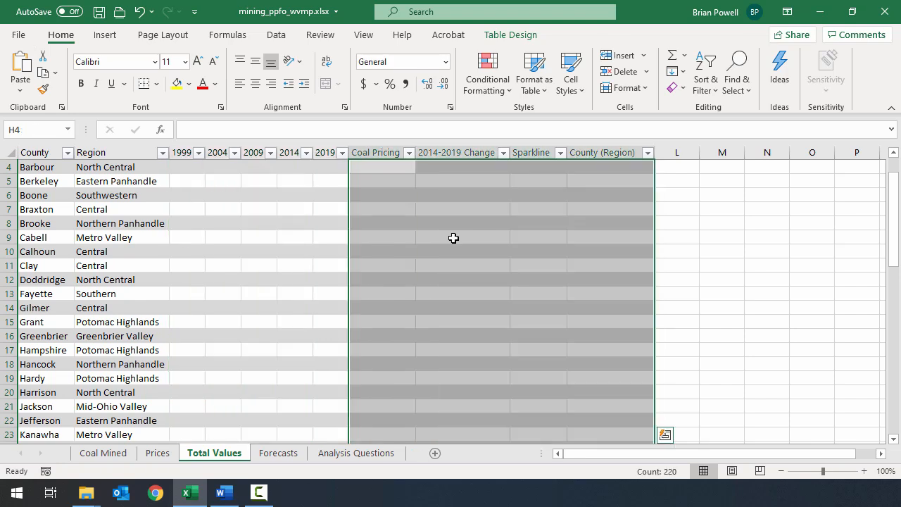
{"action": "key", "text": "ctrl+1"}
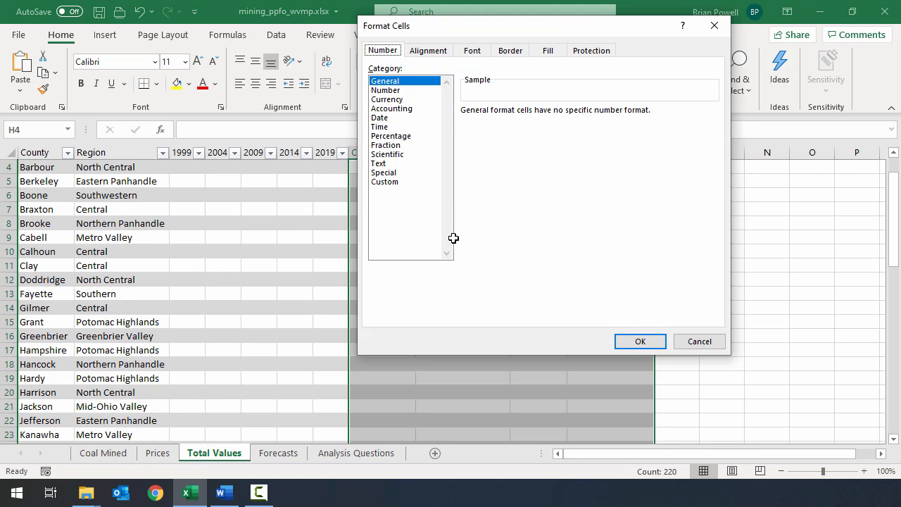
{"action": "left_click", "coordinate": [641, 341]}
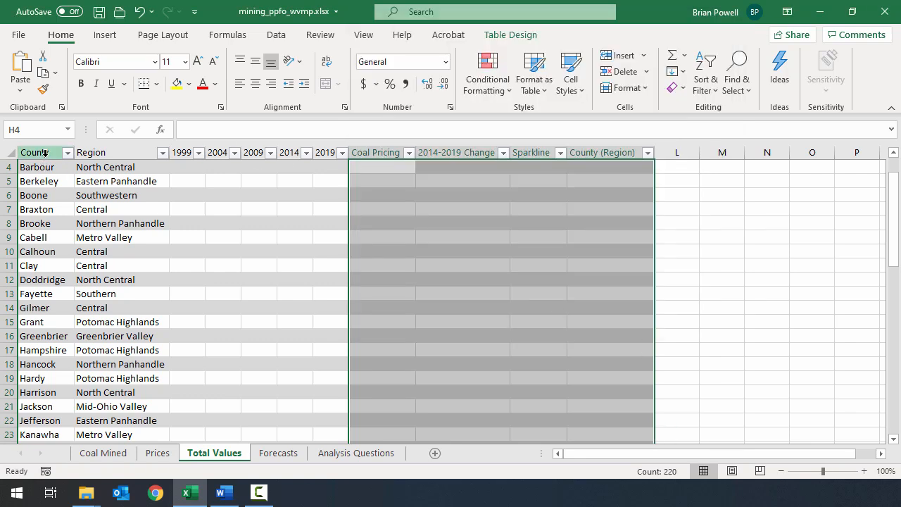
Set the width of columns A through J on the Total Values sheet to 18.
{"action": "scroll", "coordinate": [44, 152], "scroll_direction": "up", "scroll_amount": 1}
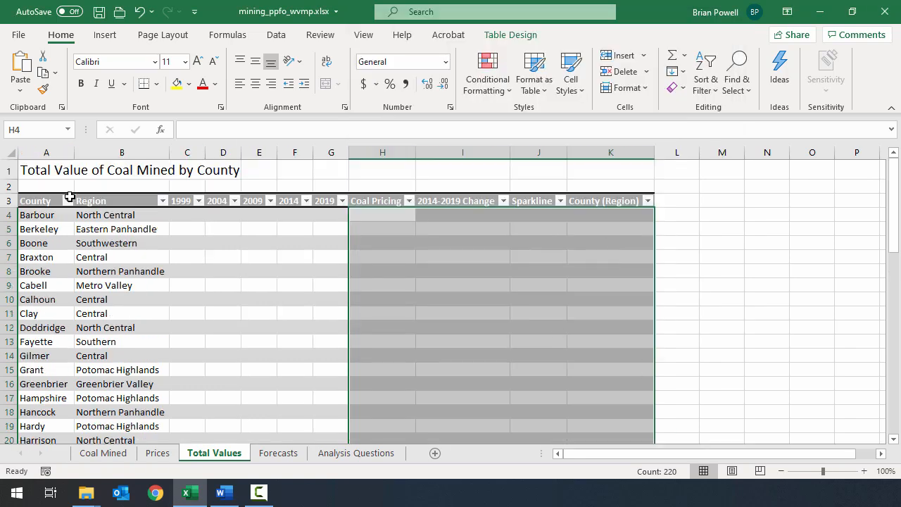
{"action": "left_click", "coordinate": [58, 149]}
{"action": "left_click_drag", "start_coordinate": [58, 150], "coordinate": [533, 164]}
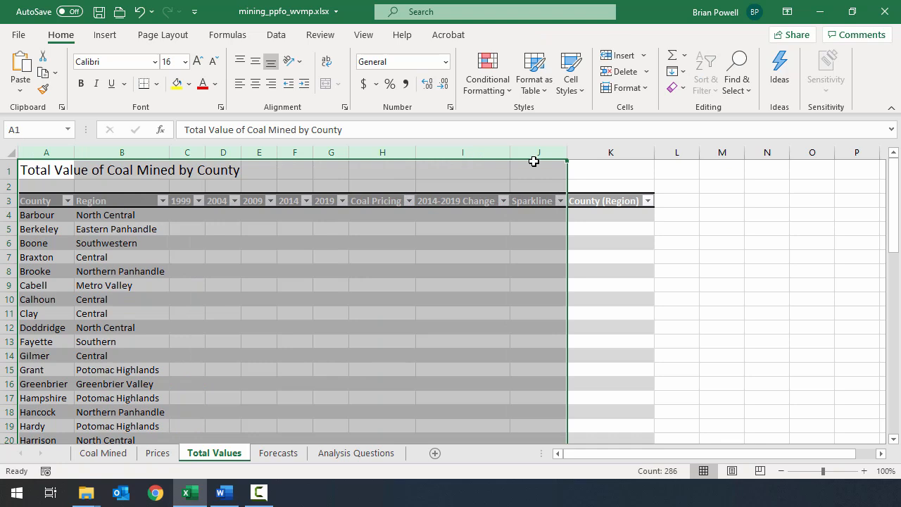
{"action": "left_click", "coordinate": [636, 97]}
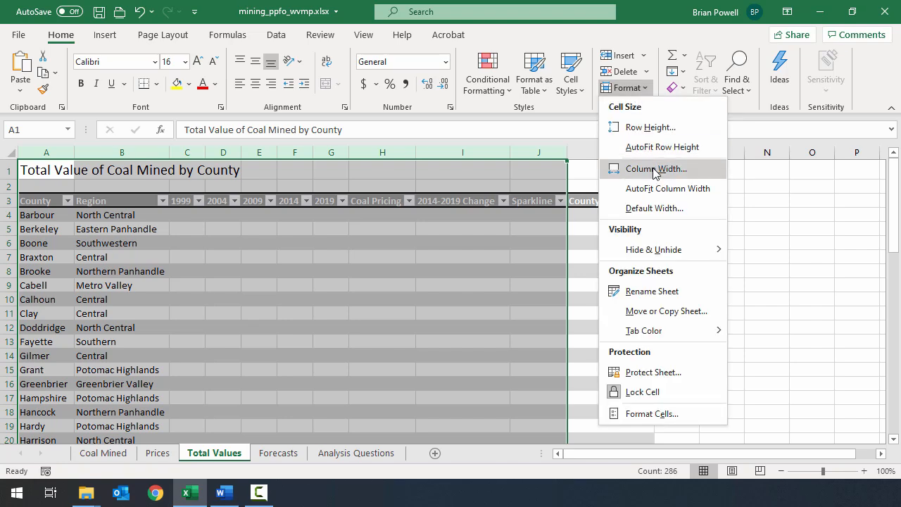
{"action": "left_click", "coordinate": [658, 170]}
{"action": "type", "text": "18"}
{"action": "key", "text": "Return"}
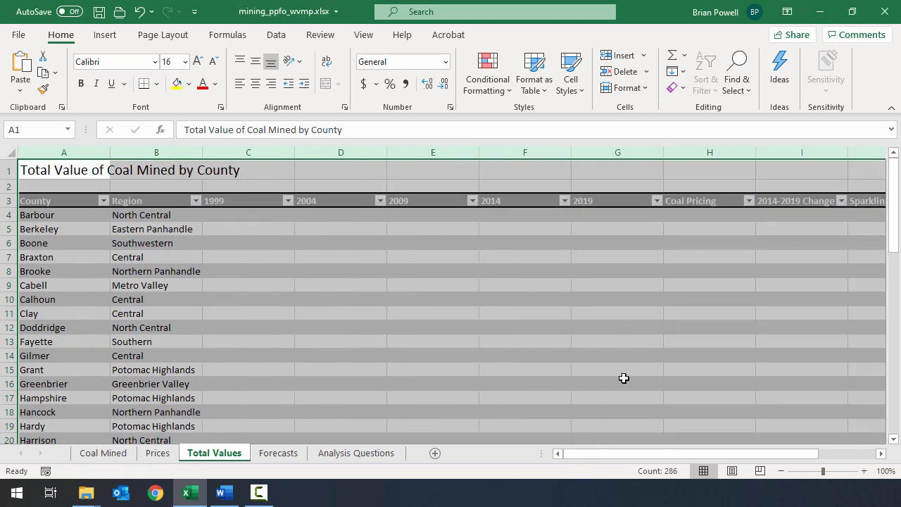
Set the width of column K, County (Region), on the Total Values sheet to 26 and save the workbook.
{"action": "left_click_drag", "start_coordinate": [643, 459], "coordinate": [770, 458]}
{"action": "left_click", "coordinate": [815, 150]}
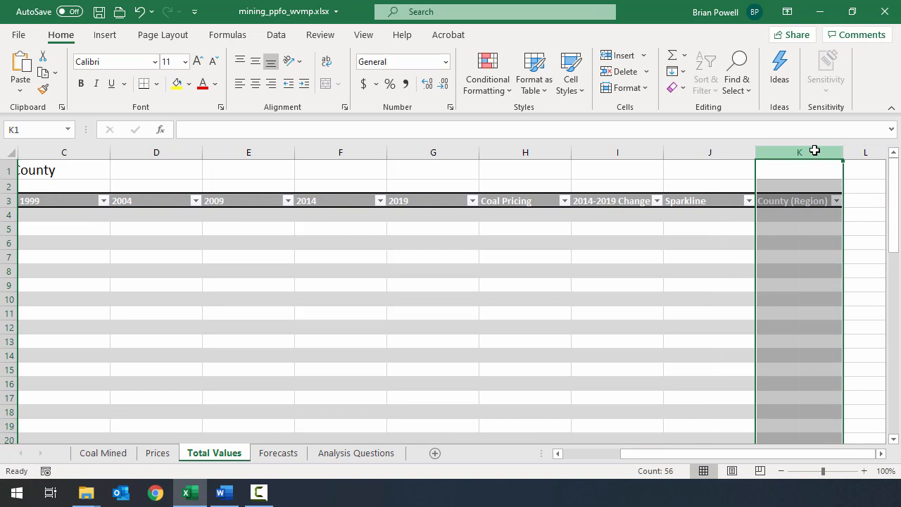
{"action": "left_click", "coordinate": [641, 89]}
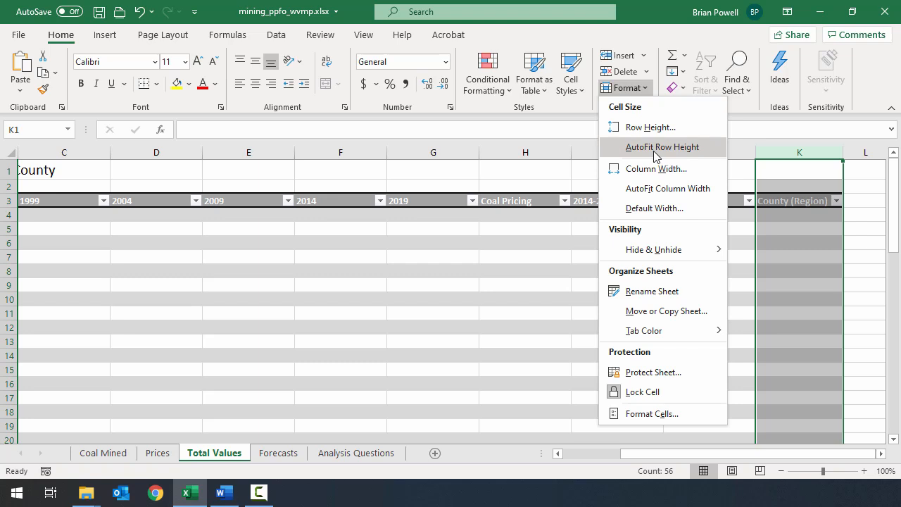
{"action": "left_click", "coordinate": [676, 169]}
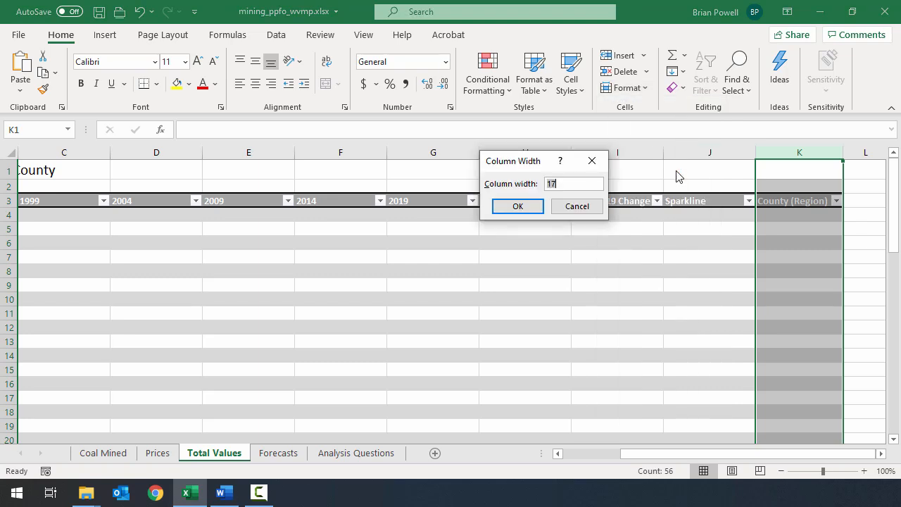
{"action": "type", "text": "26"}
{"action": "key", "text": "Return"}
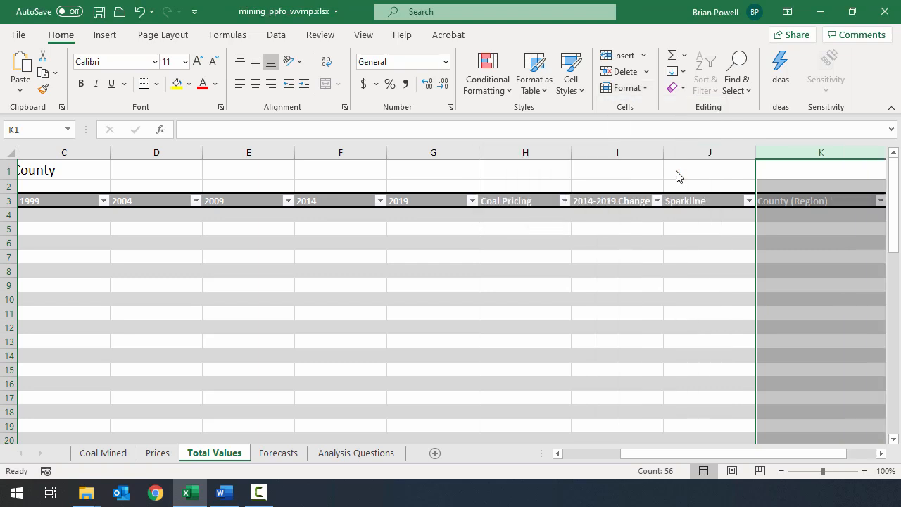
{"action": "left_click", "coordinate": [690, 247]}
{"action": "key", "text": "ctrl+s"}
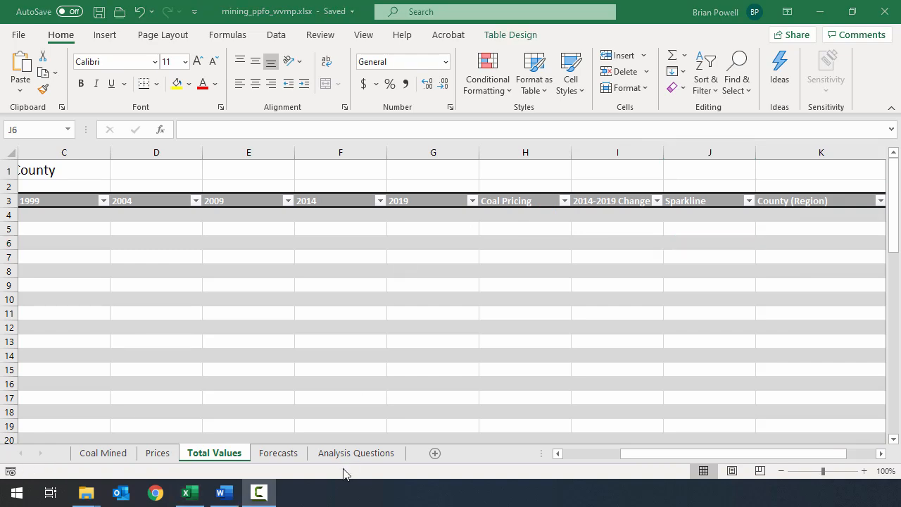
Set the font size of the title in cell A1 on the Forecasts sheet to 16.
{"action": "left_click", "coordinate": [286, 456]}
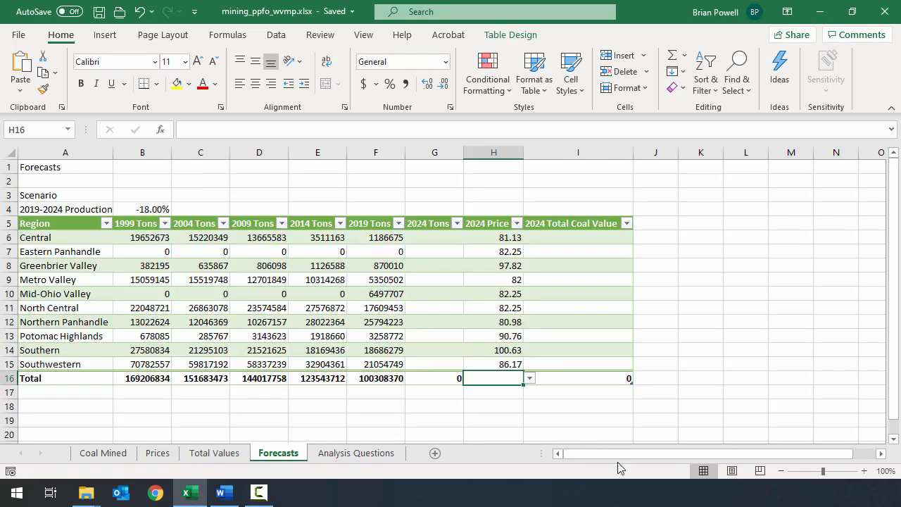
{"action": "left_click", "coordinate": [45, 167]}
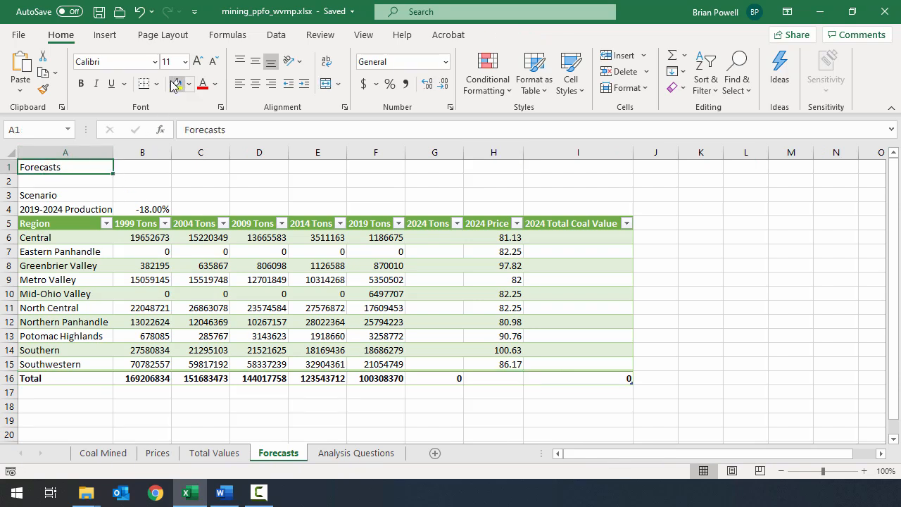
{"action": "left_click", "coordinate": [185, 63]}
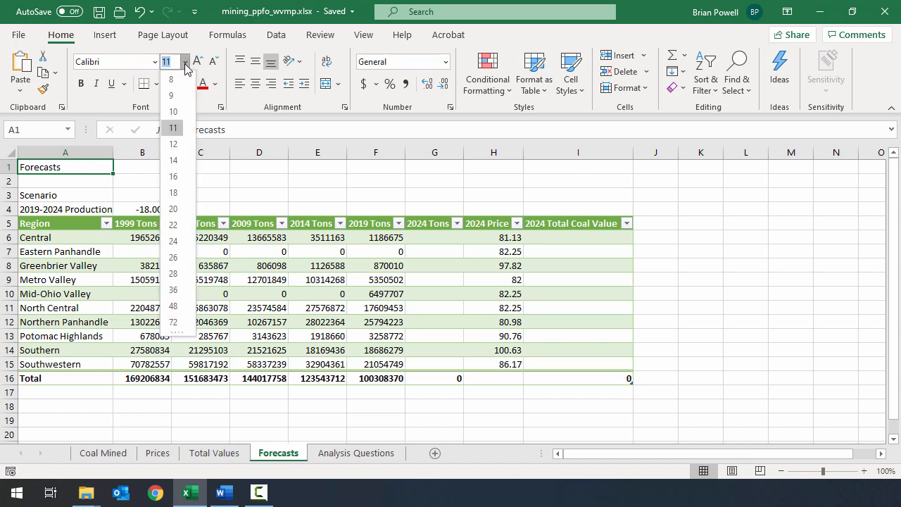
{"action": "left_click", "coordinate": [173, 176]}
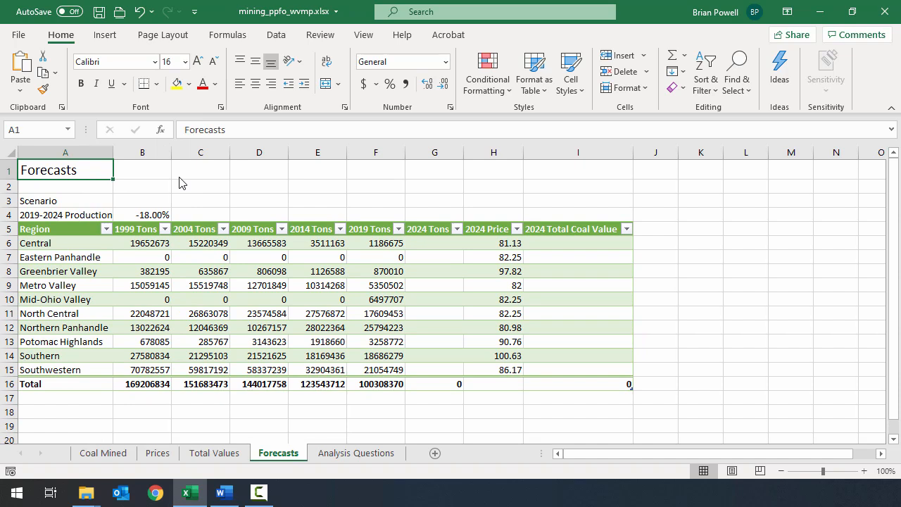
Format cells B6:G16 on the Forecasts sheet as Number with 0 decimal places and the 1000 separator.
{"action": "left_click", "coordinate": [141, 244]}
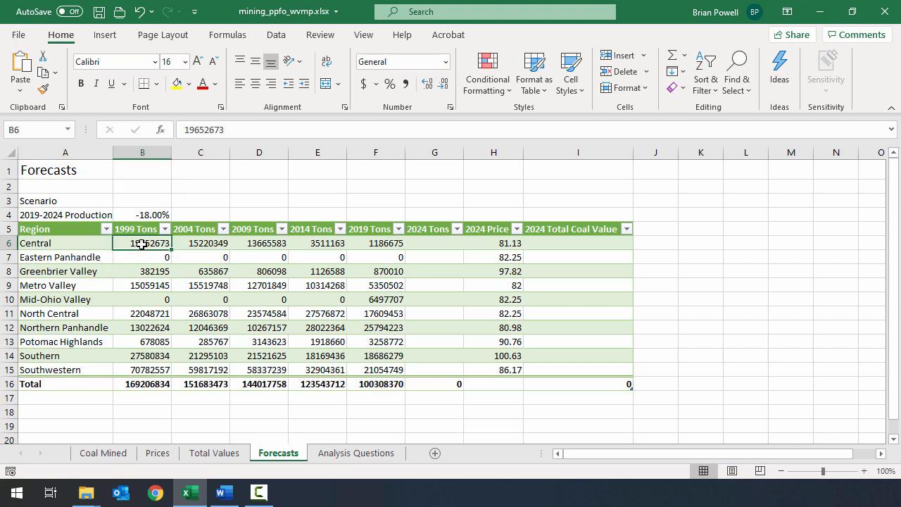
{"action": "left_click_drag", "start_coordinate": [141, 243], "coordinate": [442, 388]}
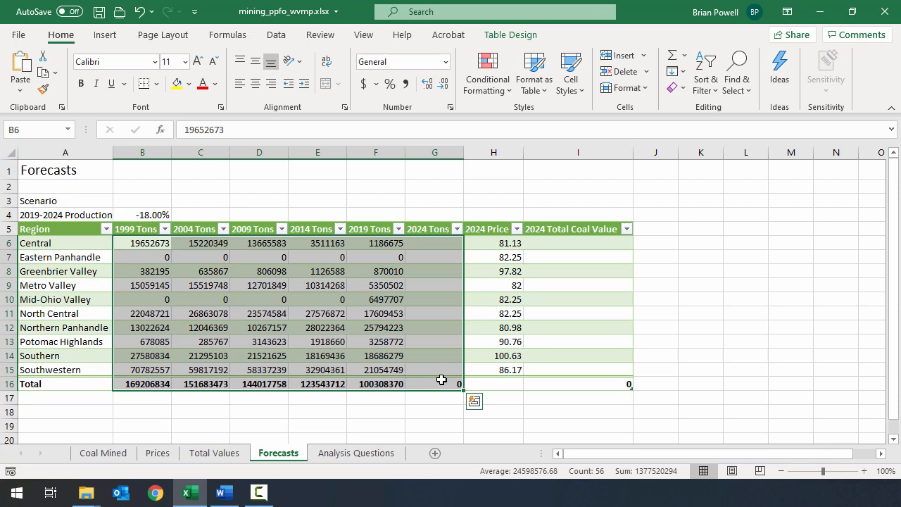
{"action": "right_click", "coordinate": [433, 304]}
{"action": "left_click", "coordinate": [527, 385]}
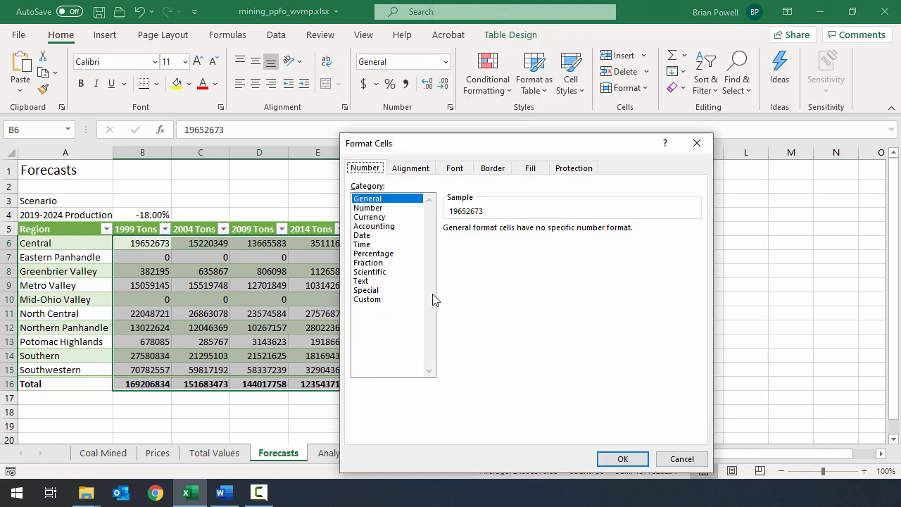
{"action": "left_click", "coordinate": [380, 208]}
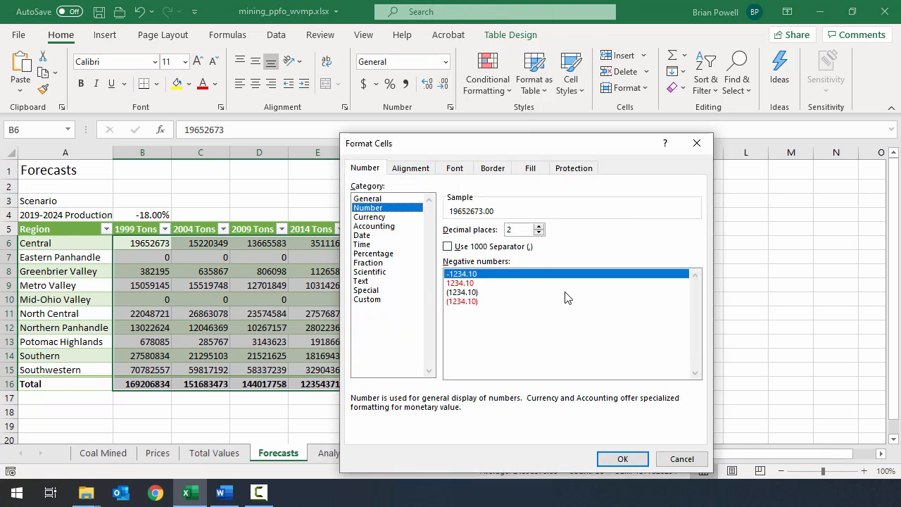
{"action": "left_click", "coordinate": [539, 233]}
{"action": "left_click", "coordinate": [539, 233]}
{"action": "left_click", "coordinate": [489, 247]}
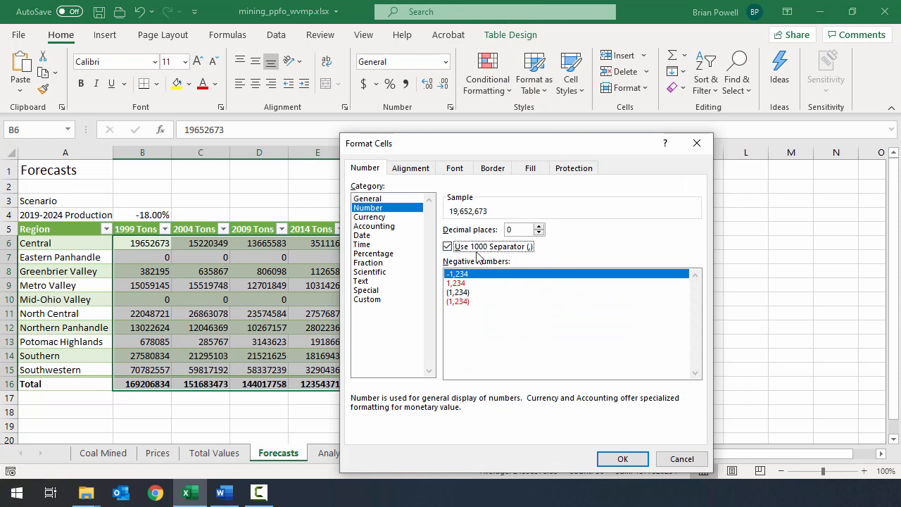
{"action": "left_click", "coordinate": [624, 459]}
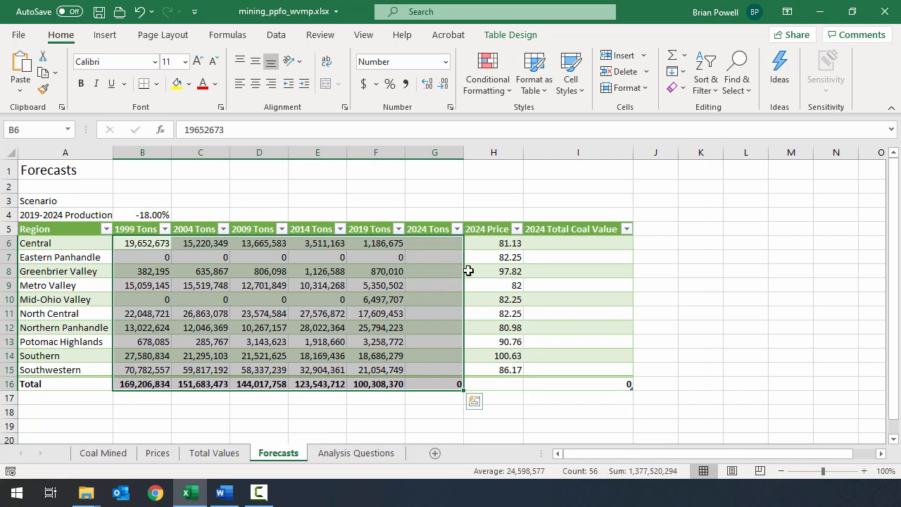
Format the 2024 Price cells H6:H16 as Currency with 2 decimal places and the $ symbol.
{"action": "left_click", "coordinate": [504, 246]}
{"action": "left_click_drag", "start_coordinate": [504, 255], "coordinate": [514, 384]}
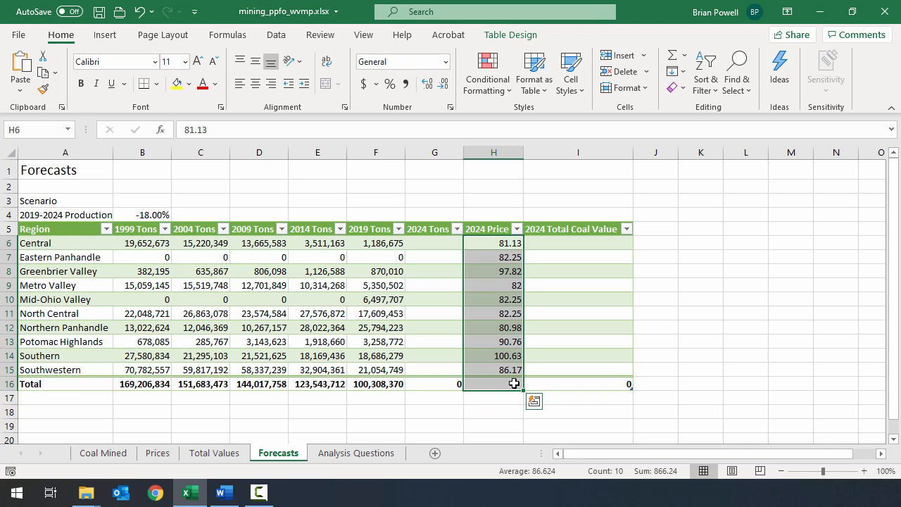
{"action": "right_click", "coordinate": [514, 383]}
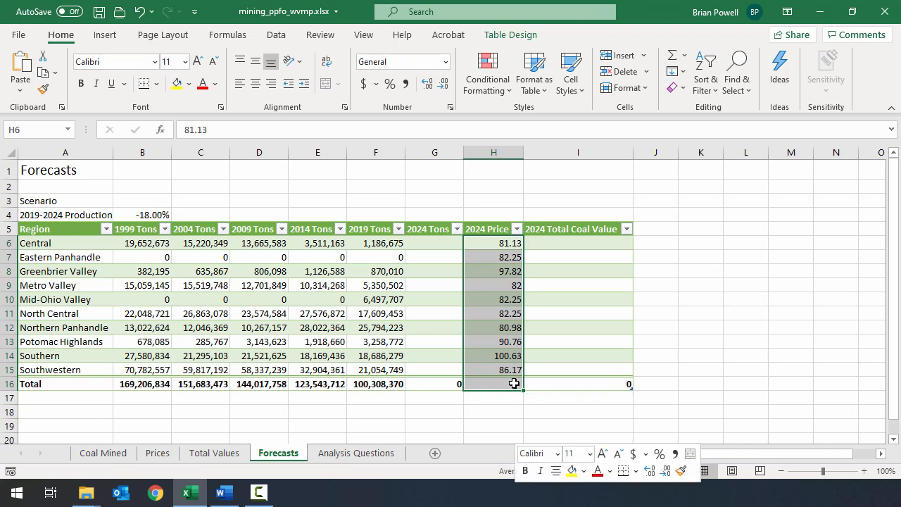
{"action": "left_click", "coordinate": [607, 383]}
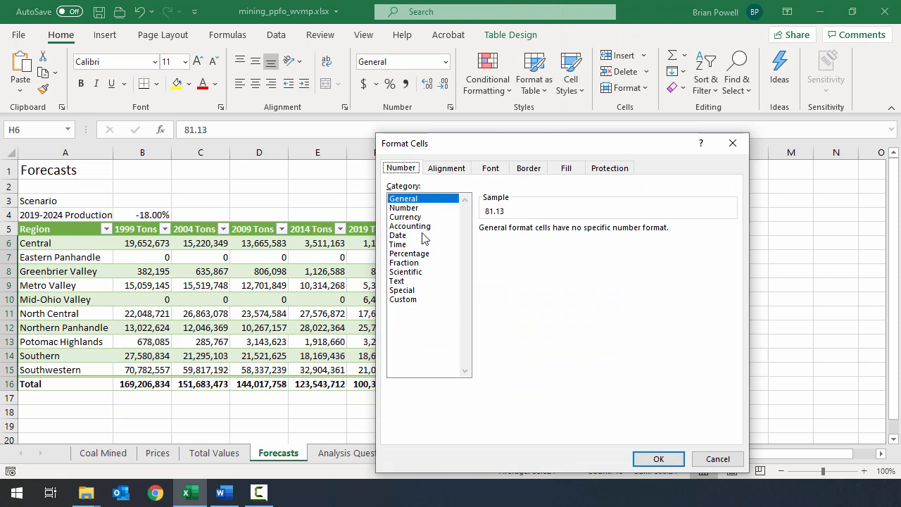
{"action": "left_click", "coordinate": [420, 218]}
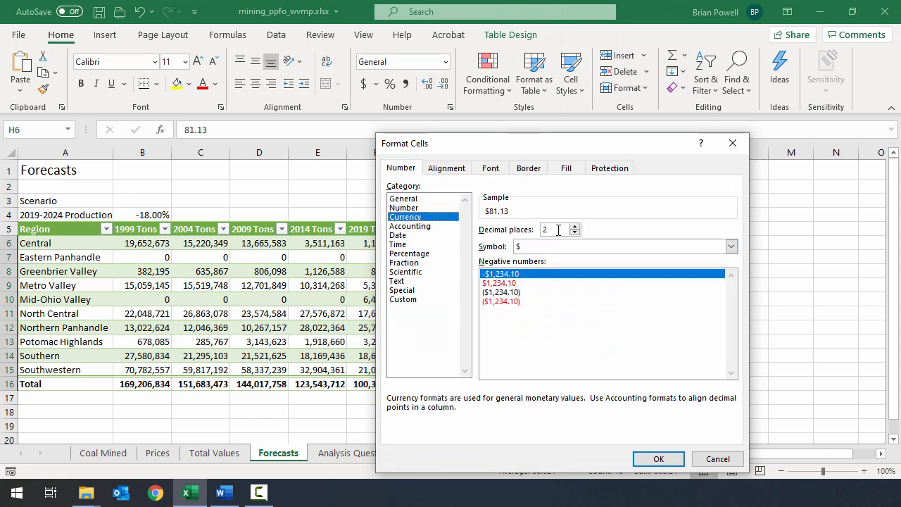
{"action": "left_click", "coordinate": [659, 459]}
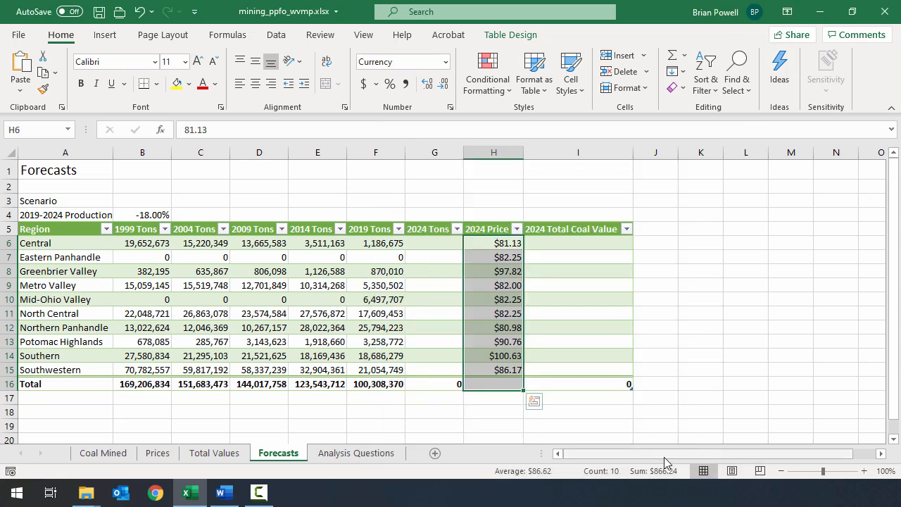
Format the 2024 Total Coal Value cells I6:I16 as Currency with 0 decimal places and the $ symbol.
{"action": "left_click", "coordinate": [556, 245]}
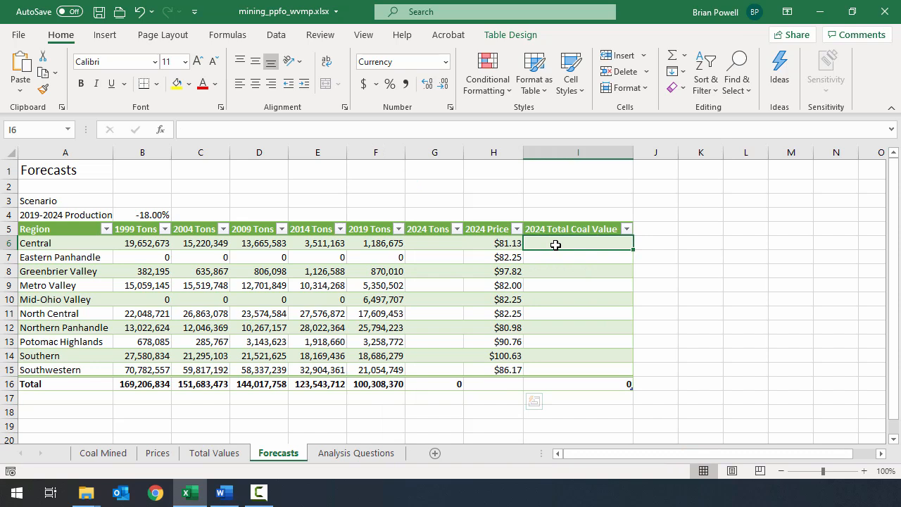
{"action": "left_click_drag", "start_coordinate": [556, 246], "coordinate": [591, 385]}
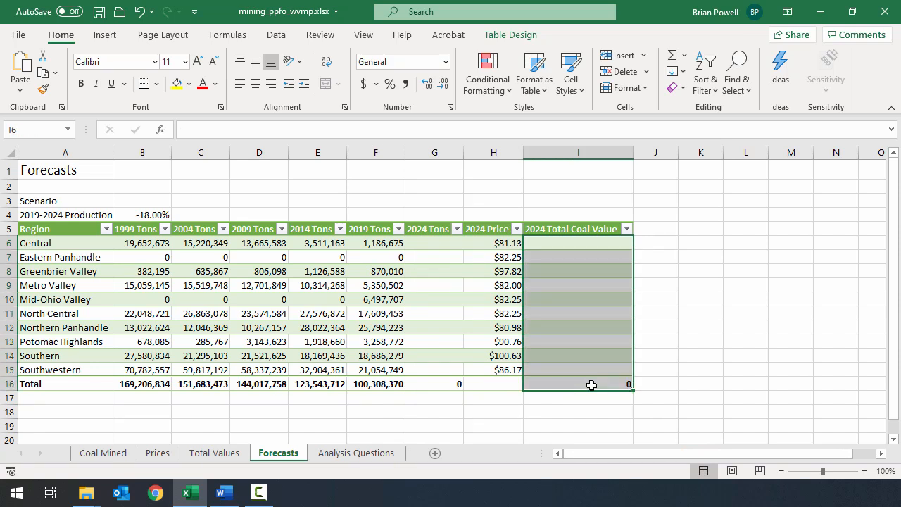
{"action": "right_click", "coordinate": [591, 385]}
{"action": "left_click", "coordinate": [660, 387]}
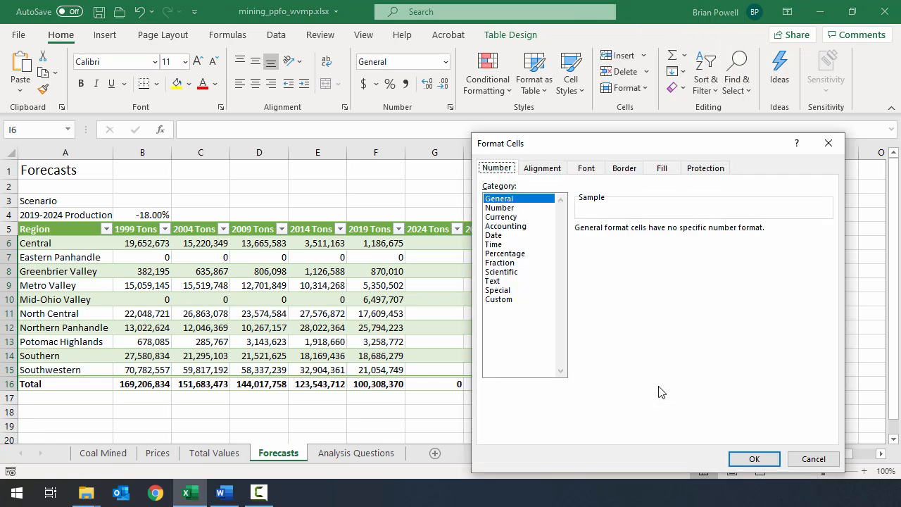
{"action": "left_click", "coordinate": [521, 218]}
{"action": "double_click", "coordinate": [671, 233]}
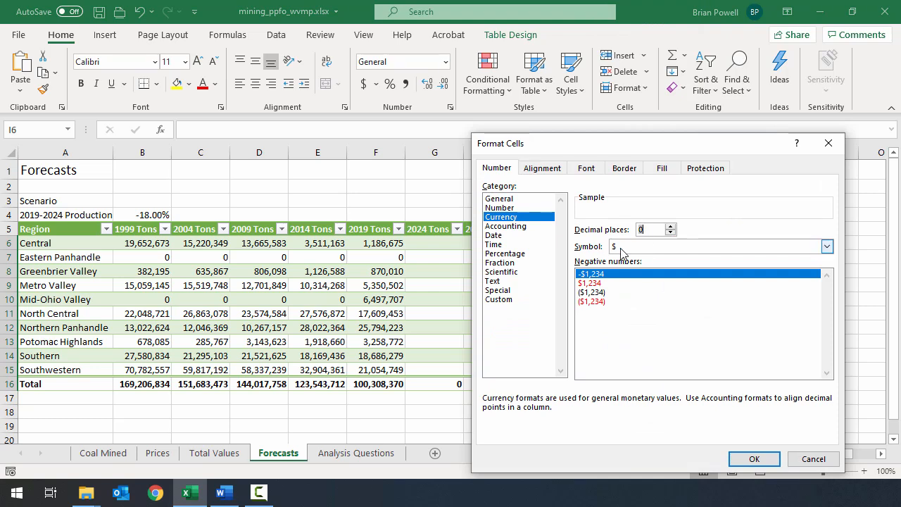
{"action": "left_click", "coordinate": [752, 459]}
{"action": "left_click", "coordinate": [339, 287]}
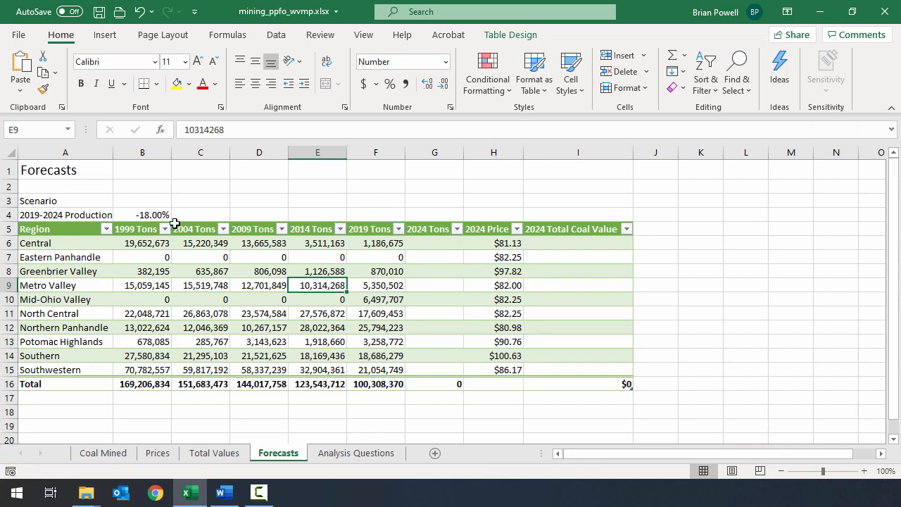
AutoFit the width of columns A through I on the Forecasts sheet.
{"action": "left_click", "coordinate": [80, 149]}
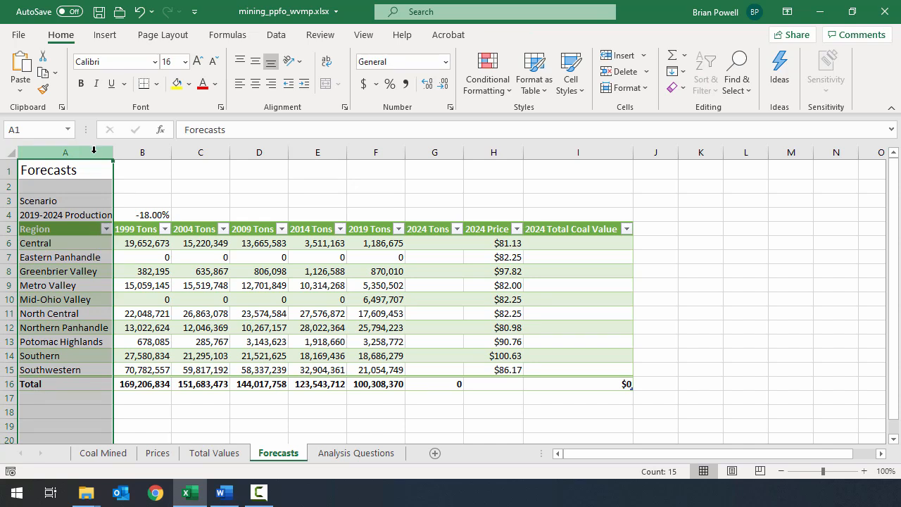
{"action": "left_click_drag", "start_coordinate": [94, 150], "coordinate": [601, 155]}
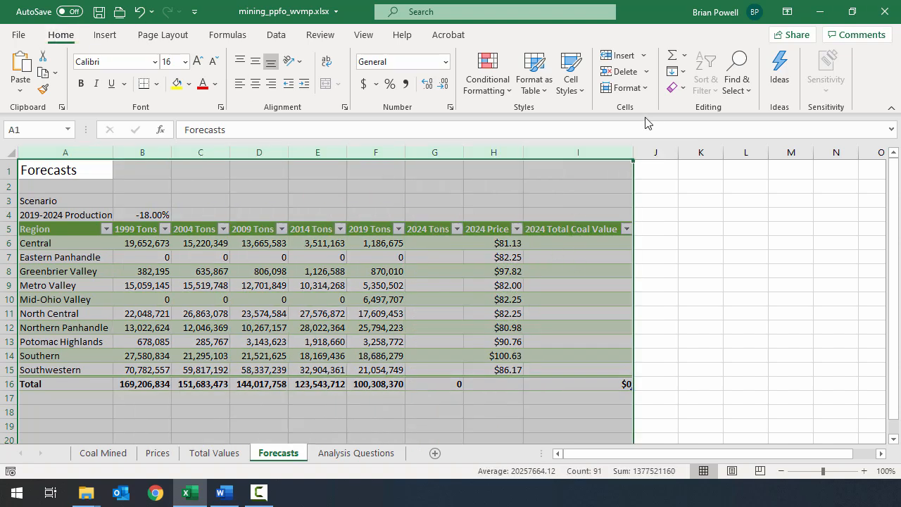
{"action": "left_click", "coordinate": [631, 87]}
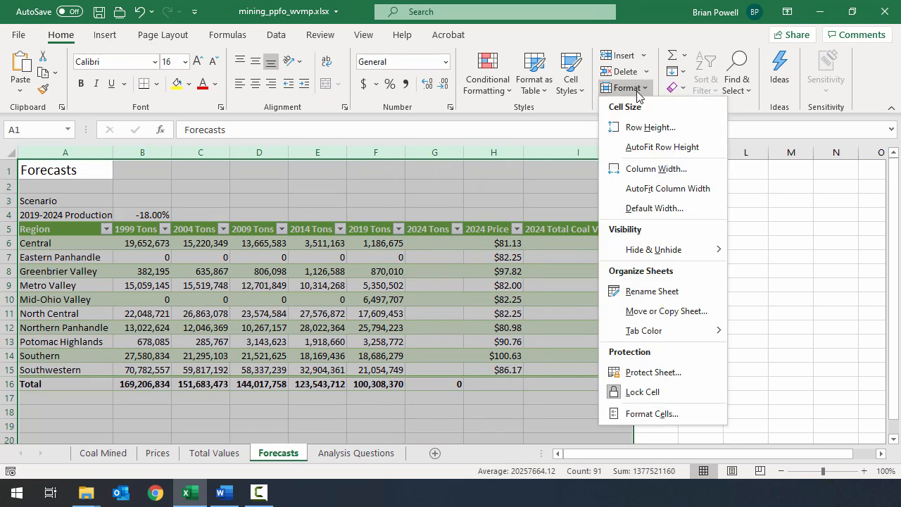
{"action": "left_click", "coordinate": [702, 194]}
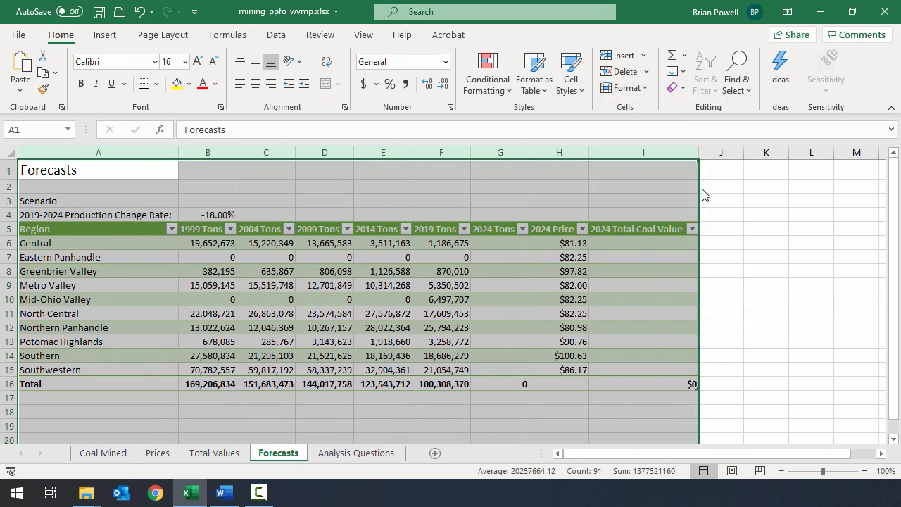
{"action": "left_click", "coordinate": [186, 259]}
{"action": "left_click", "coordinate": [160, 216]}
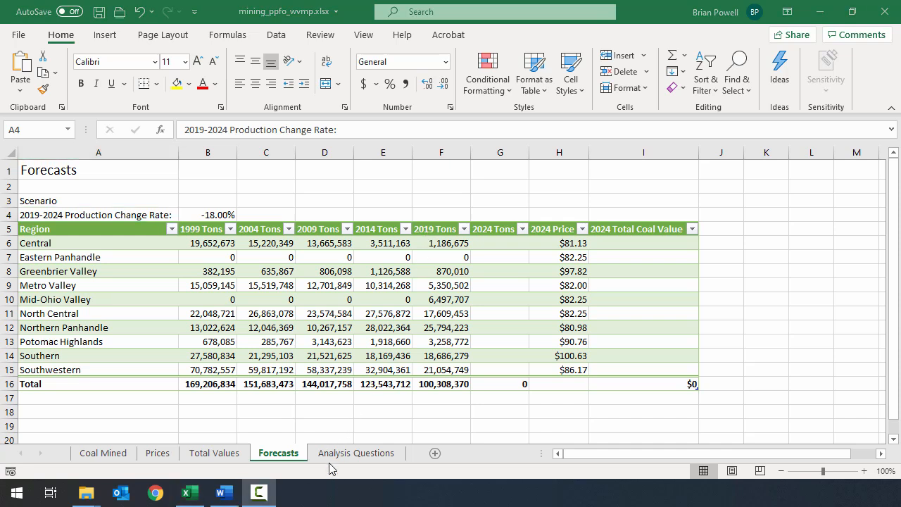
Bold the header row 1 on the Analysis Questions worksheet.
{"action": "left_click", "coordinate": [366, 453]}
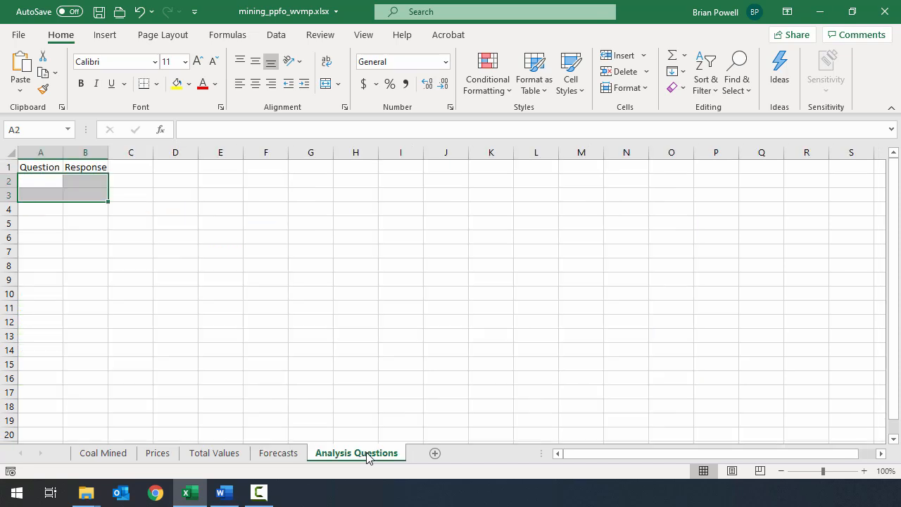
{"action": "left_click", "coordinate": [48, 167]}
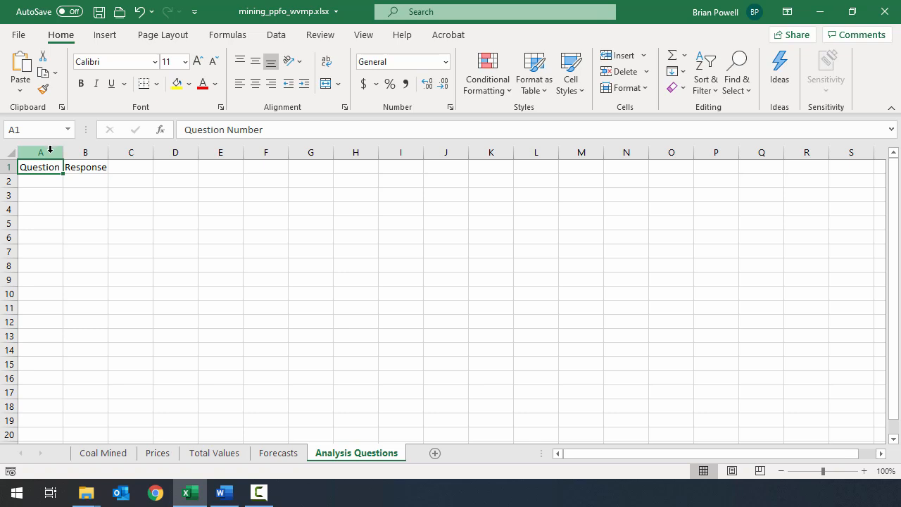
{"action": "left_click", "coordinate": [9, 166]}
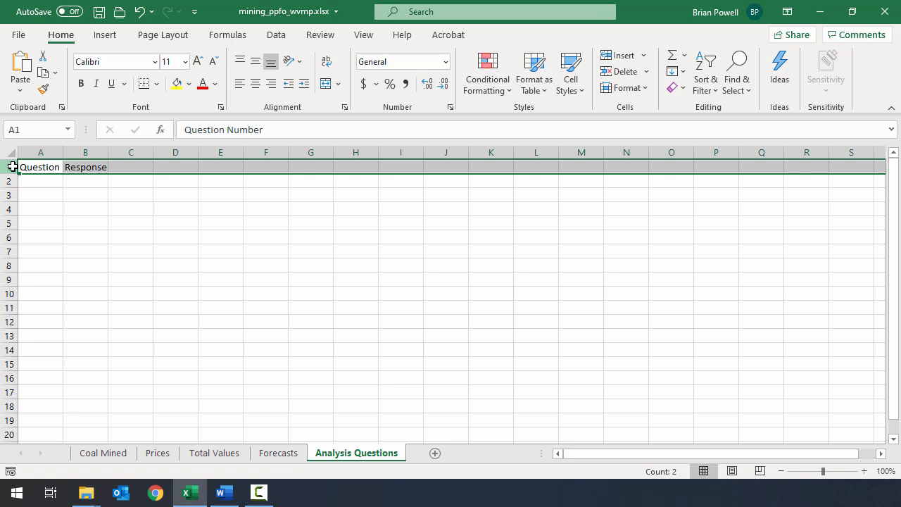
{"action": "left_click", "coordinate": [80, 89]}
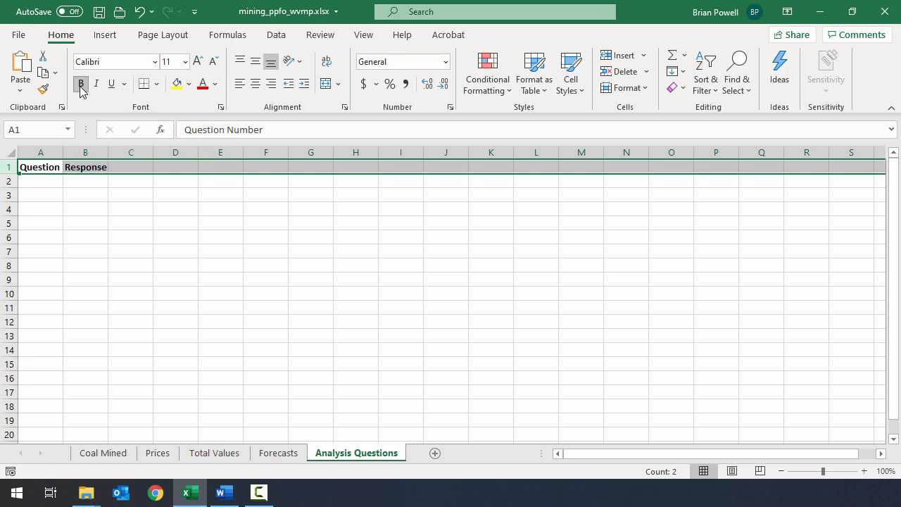
AutoFit the width of column A to its Question Number heading.
{"action": "left_click", "coordinate": [46, 169]}
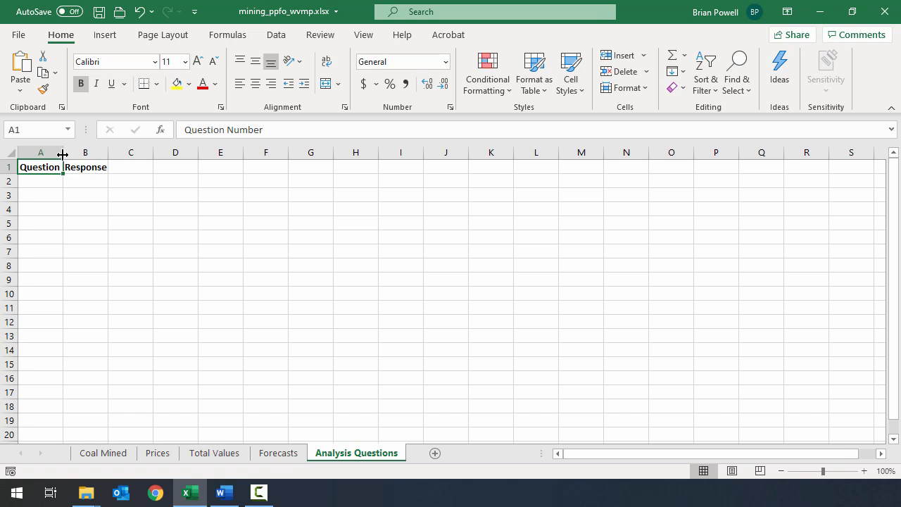
{"action": "double_click", "coordinate": [62, 154]}
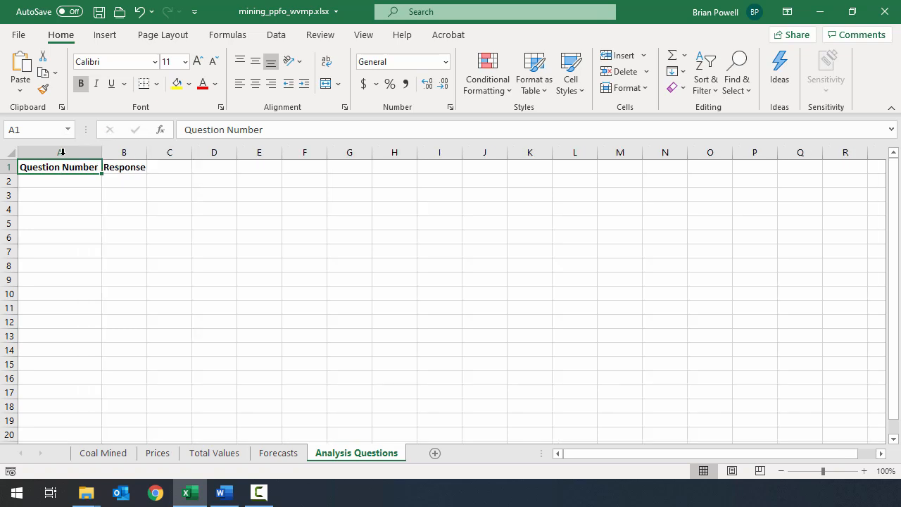
{"action": "left_click", "coordinate": [62, 151]}
Set the width of the Response column B to 100.
{"action": "left_click", "coordinate": [128, 151]}
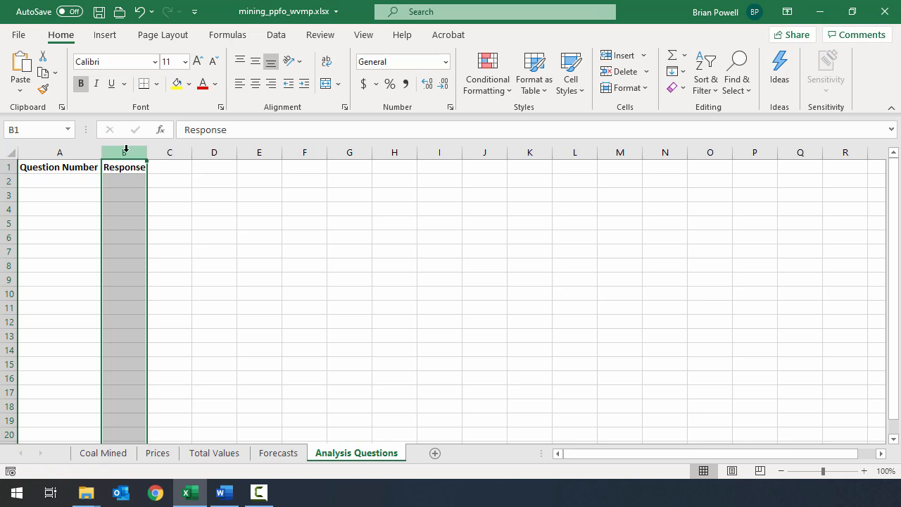
{"action": "left_click", "coordinate": [629, 88]}
{"action": "left_click", "coordinate": [661, 167]}
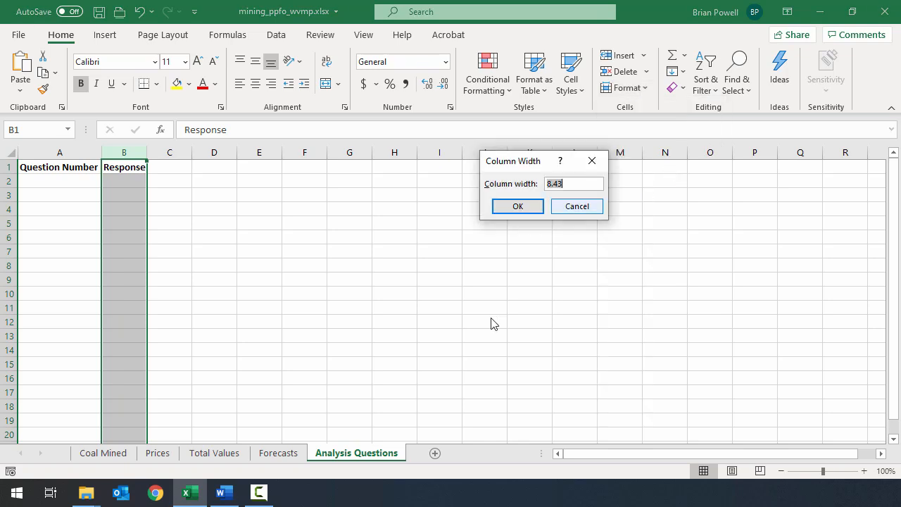
{"action": "type", "text": "100"}
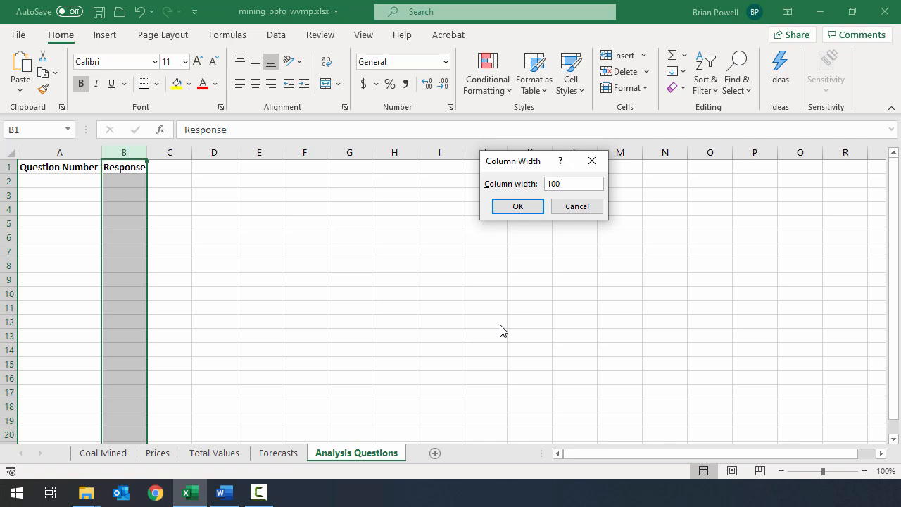
{"action": "key", "text": "Return"}
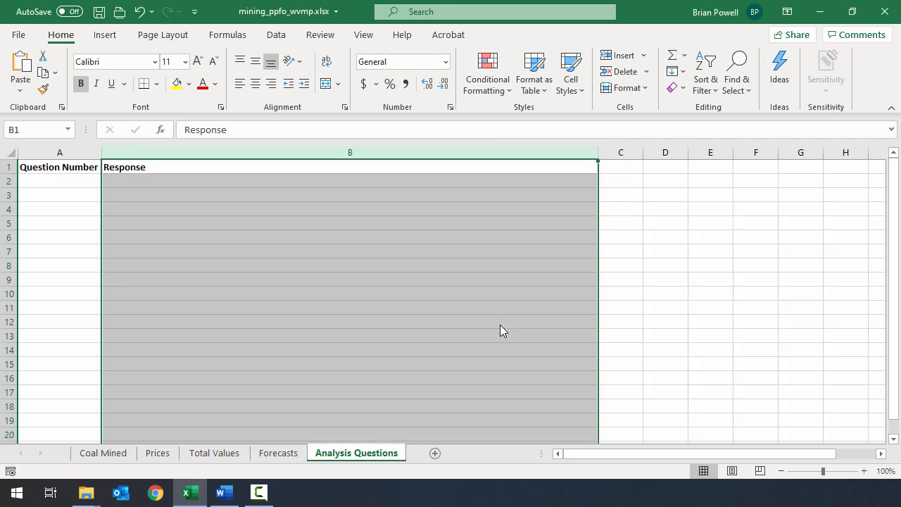
Set the height of rows 2 through 20 on the Analysis Questions sheet to 110.
{"action": "left_click", "coordinate": [38, 181]}
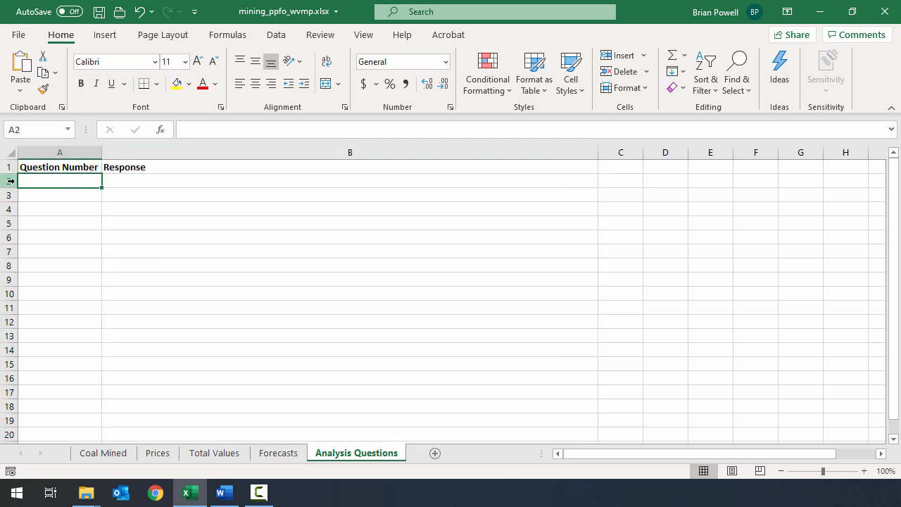
{"action": "left_click_drag", "start_coordinate": [9, 181], "coordinate": [9, 438]}
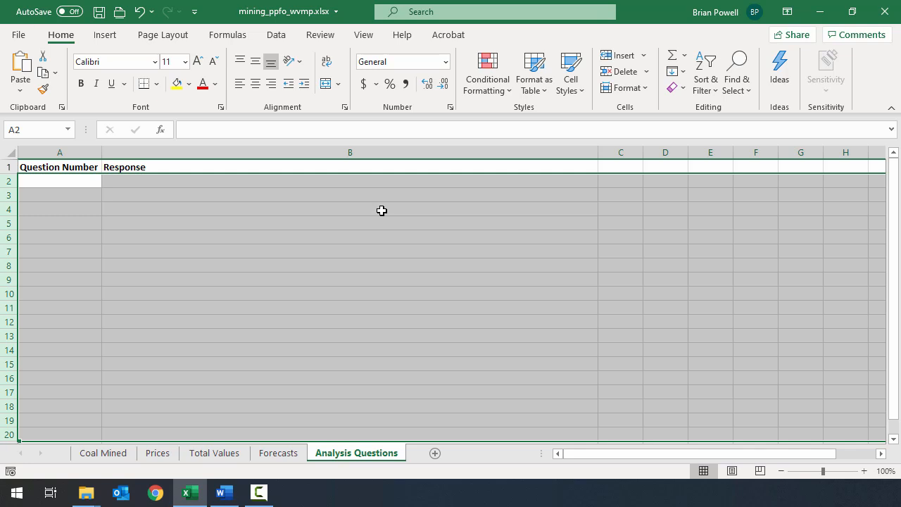
{"action": "left_click", "coordinate": [634, 88]}
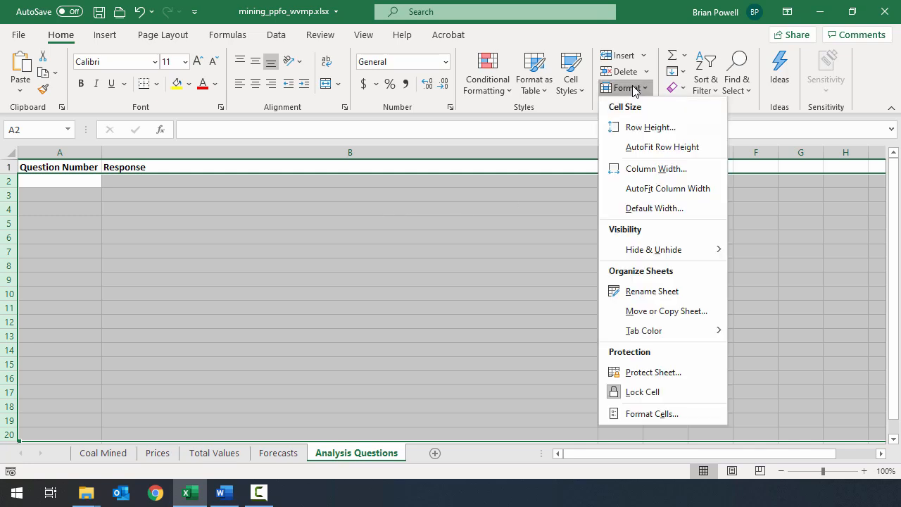
{"action": "left_click", "coordinate": [634, 125]}
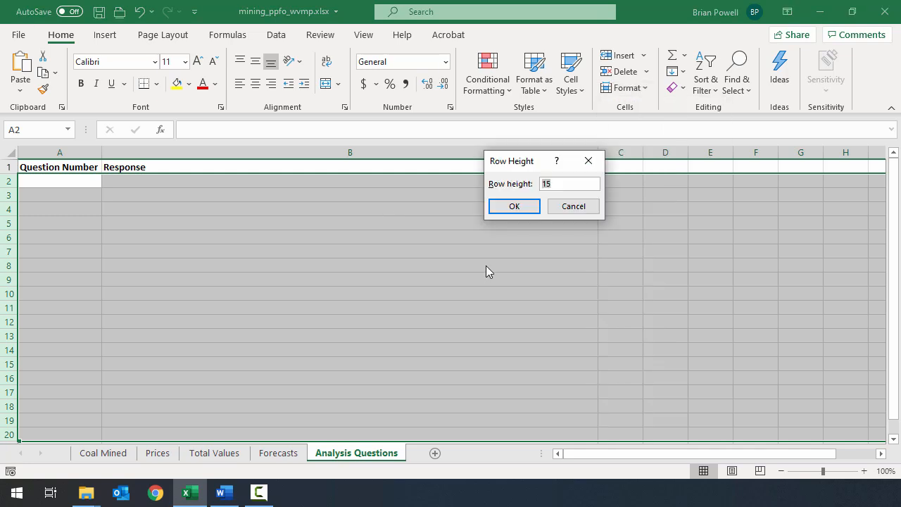
{"action": "type", "text": "110"}
{"action": "left_click", "coordinate": [515, 206]}
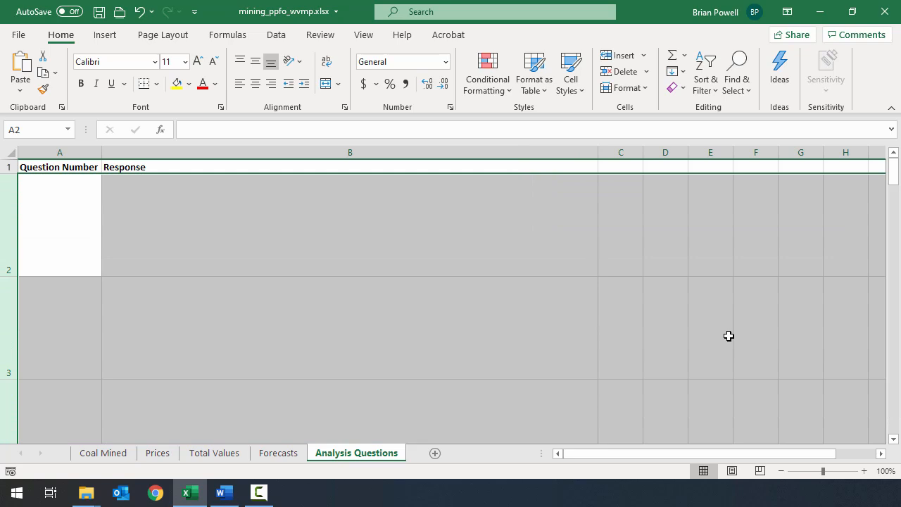
{"action": "left_click", "coordinate": [91, 226]}
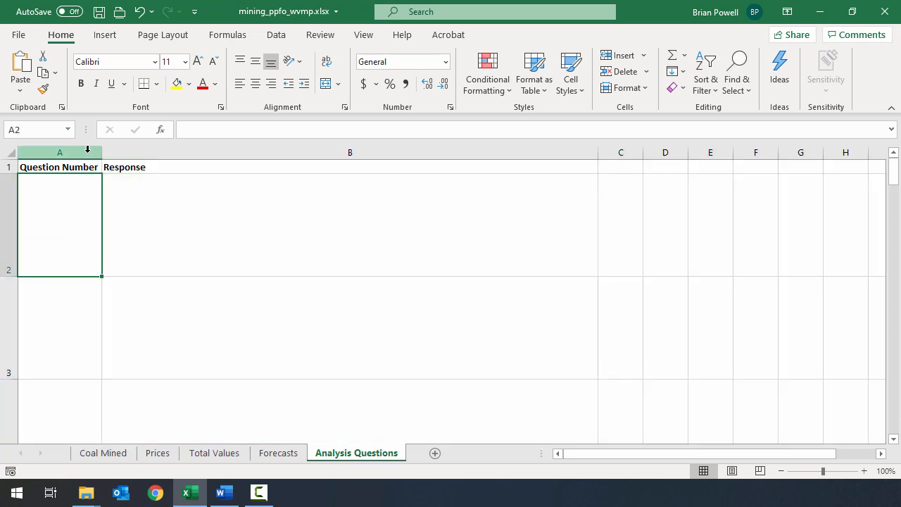
Align the text in columns A and B vertically to the top of the cells.
{"action": "left_click_drag", "start_coordinate": [87, 149], "coordinate": [122, 153]}
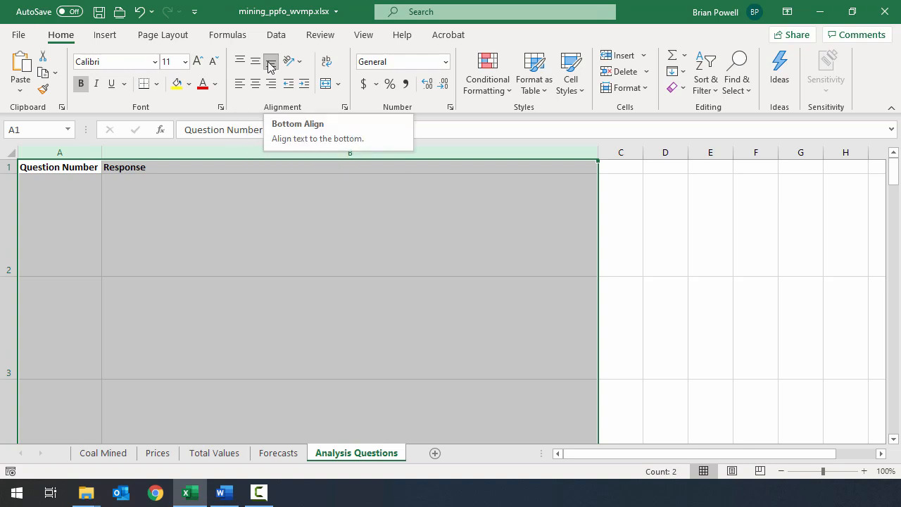
{"action": "left_click", "coordinate": [240, 65]}
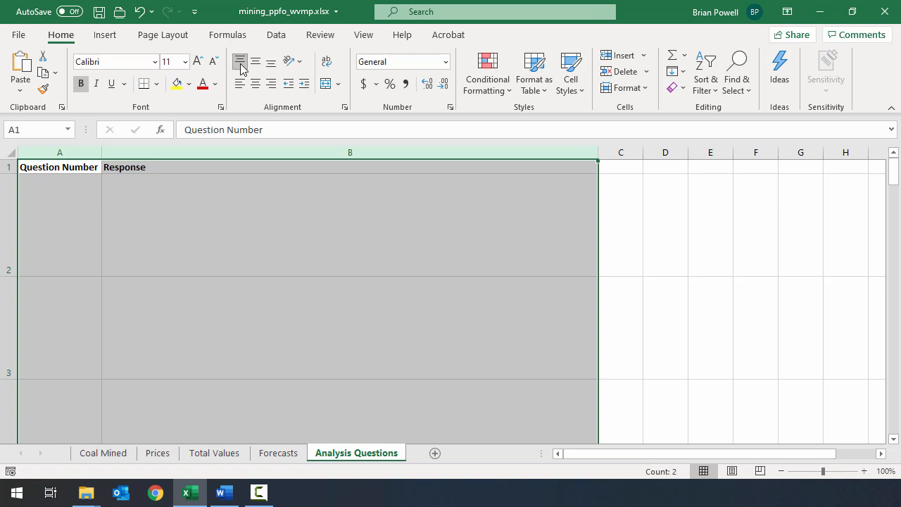
{"action": "left_click", "coordinate": [289, 227]}
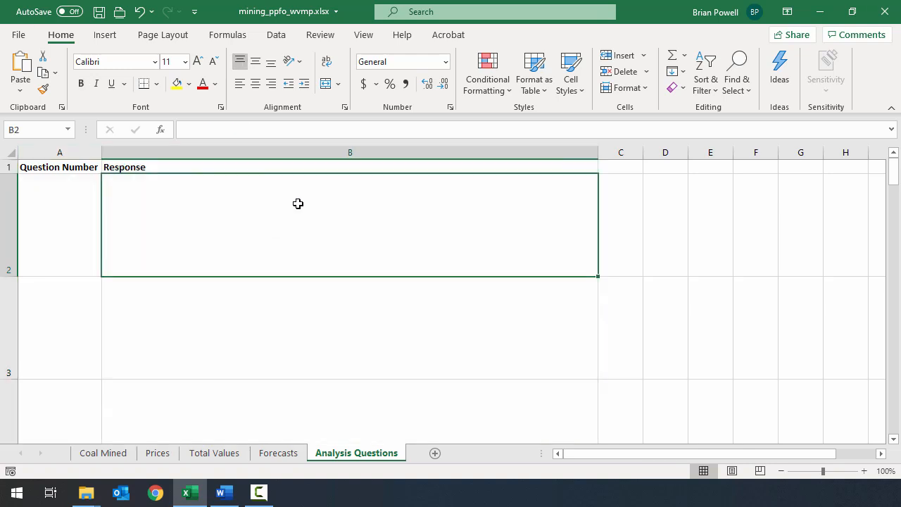
Turn on text wrapping for the Response column B.
{"action": "left_click", "coordinate": [323, 155]}
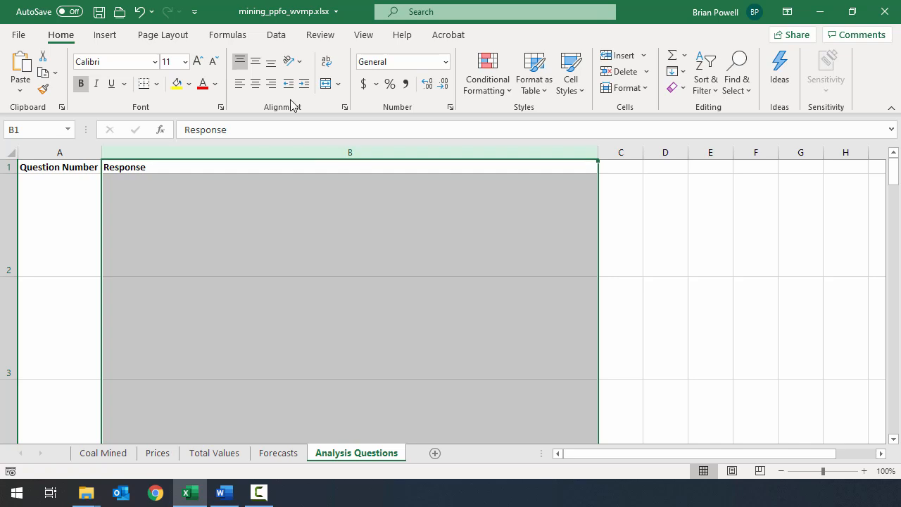
{"action": "left_click", "coordinate": [329, 68]}
{"action": "left_click", "coordinate": [329, 204]}
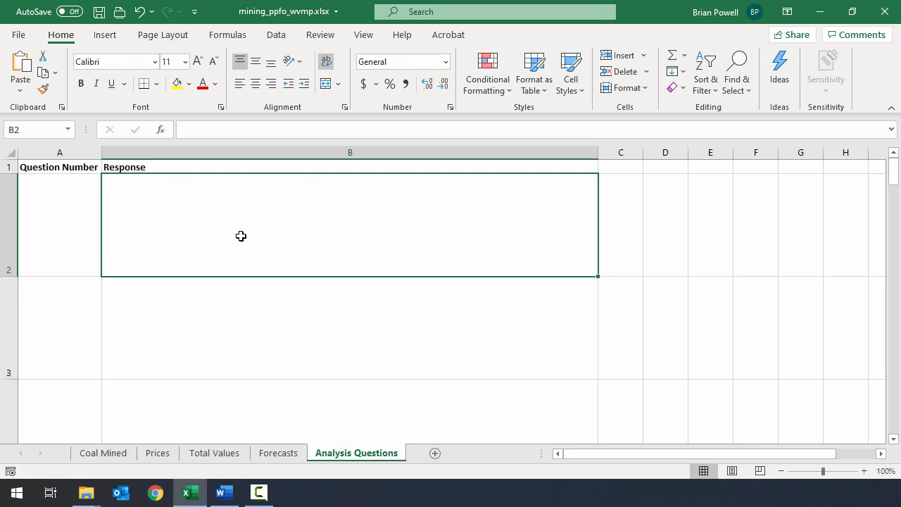
Enter the question number 8a in cell A2.
{"action": "left_click", "coordinate": [41, 198]}
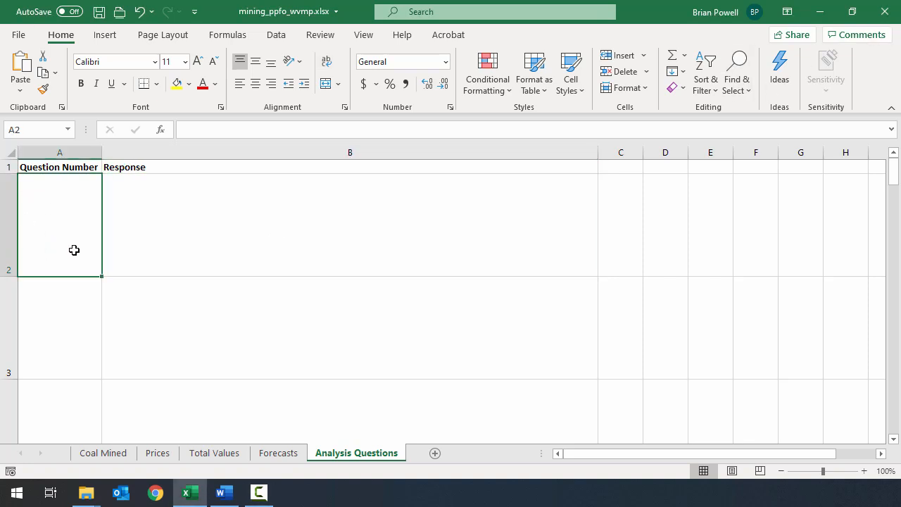
{"action": "type", "text": "8a"}
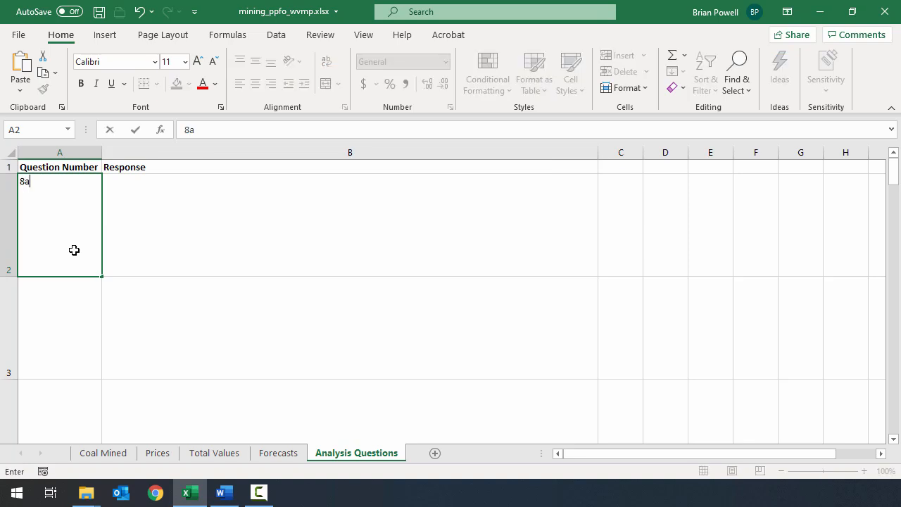
{"action": "key", "text": "Tab"}
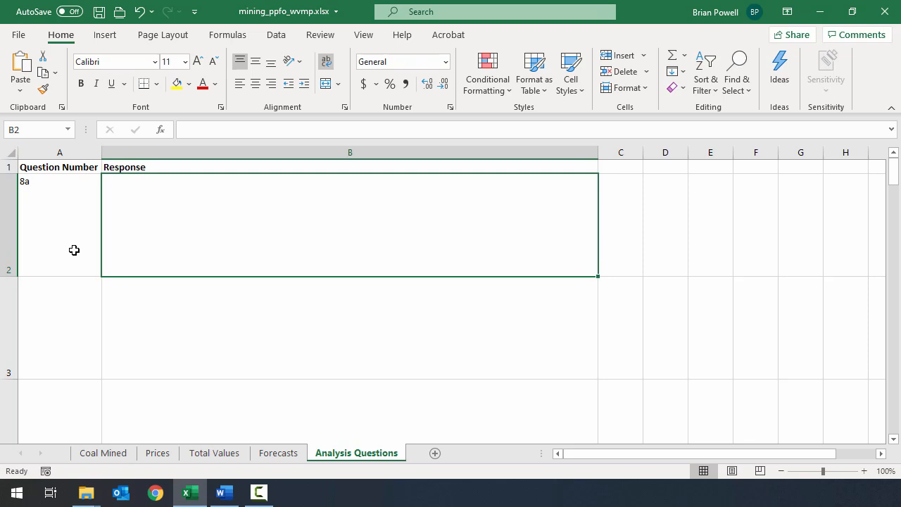
Enter in B2: "In counties with a large amount of variation, it is often the case that the production comes from one or a small number of mines.".
{"action": "type", "text": "In counties "}
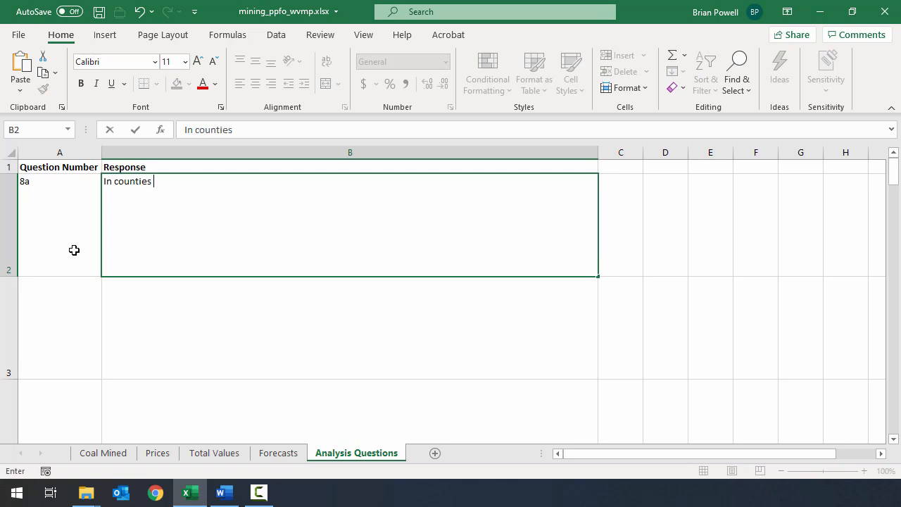
{"action": "type", "text": "with a large amount of vr"}
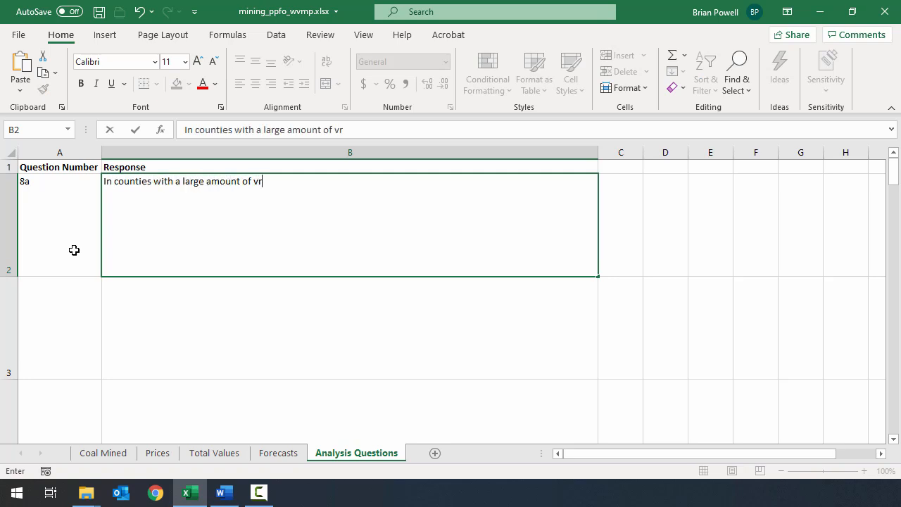
{"action": "key", "text": "BackSpace"}
{"action": "type", "text": "ariation, it i"}
{"action": "type", "text": "s often the case that "}
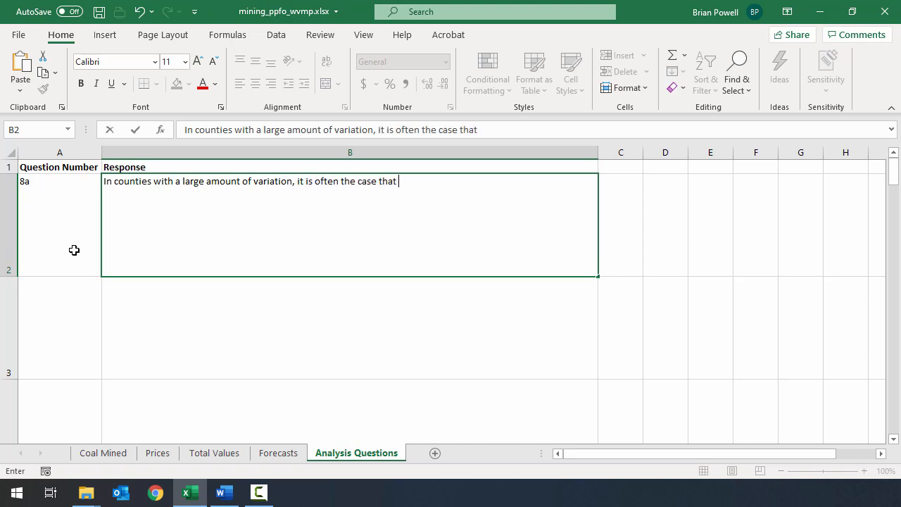
{"action": "type", "text": "the production comes "}
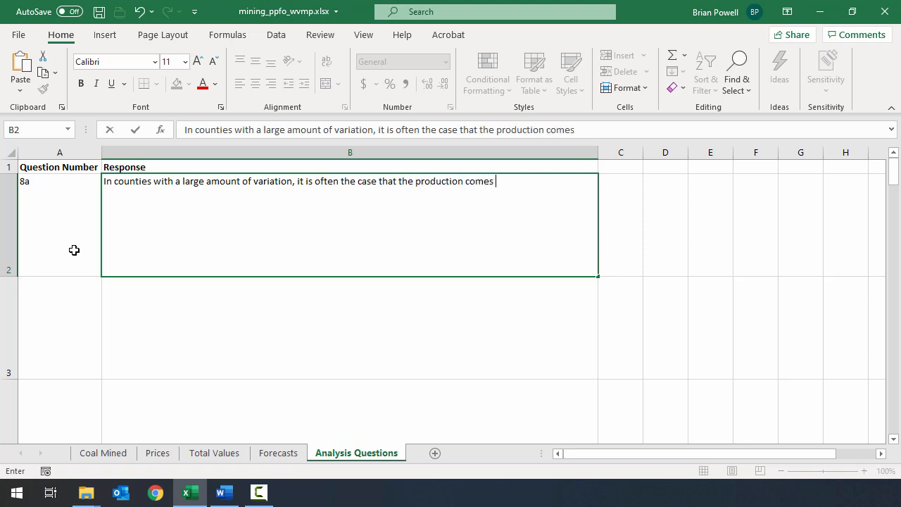
{"action": "type", "text": "from one or a small num"}
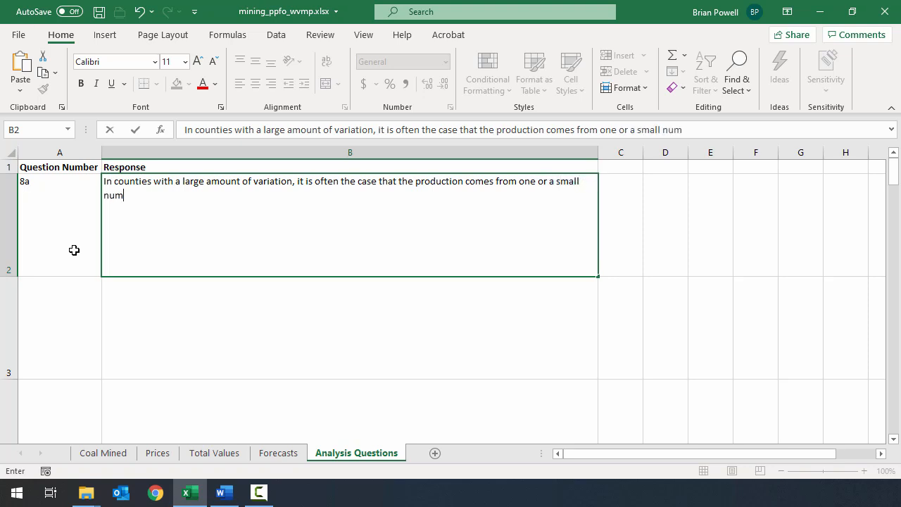
{"action": "type", "text": "ber of mines. If"}
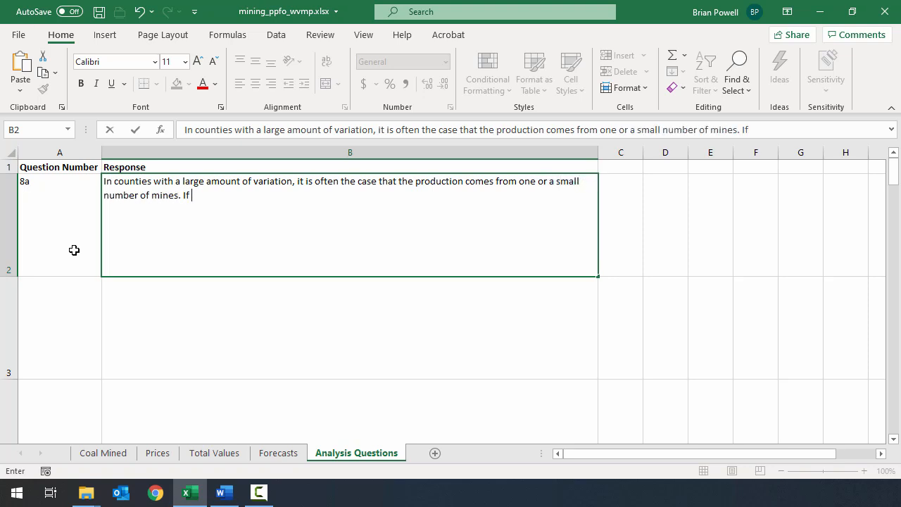
{"action": "type", "text": " someon"}
Continue the B2 response with "If something happens to these mines, like they shut down because they are no longer economically viable,".
{"action": "key", "text": "BackSpace"}
{"action": "key", "text": "BackSpace"}
{"action": "type", "text": "thing"}
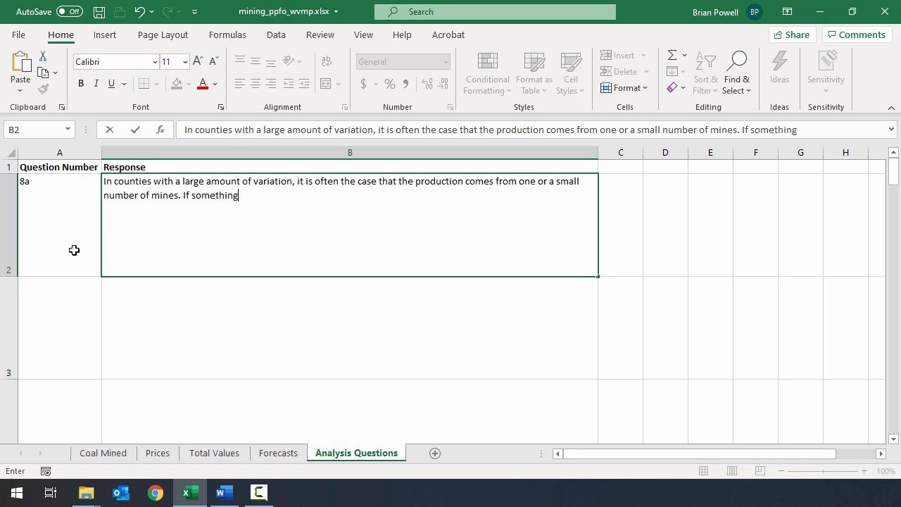
{"action": "type", "text": " happens to these m"}
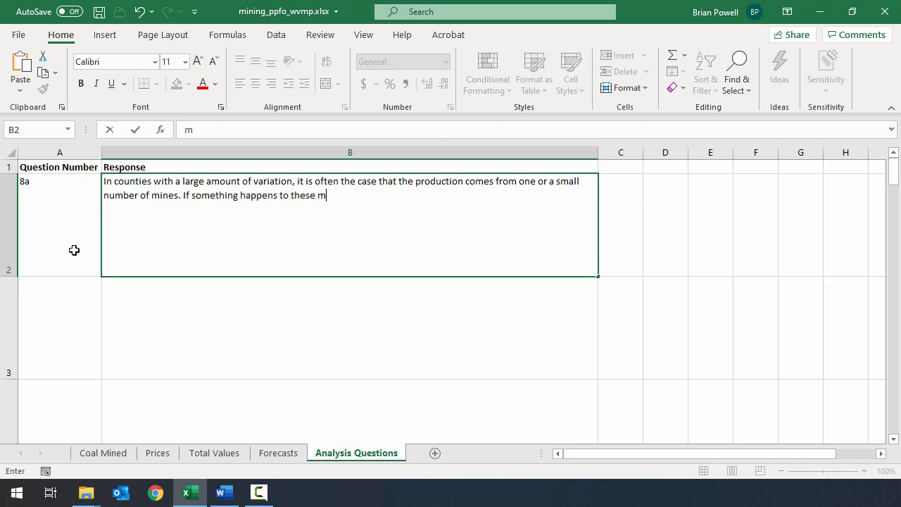
{"action": "type", "text": "ines, like the"}
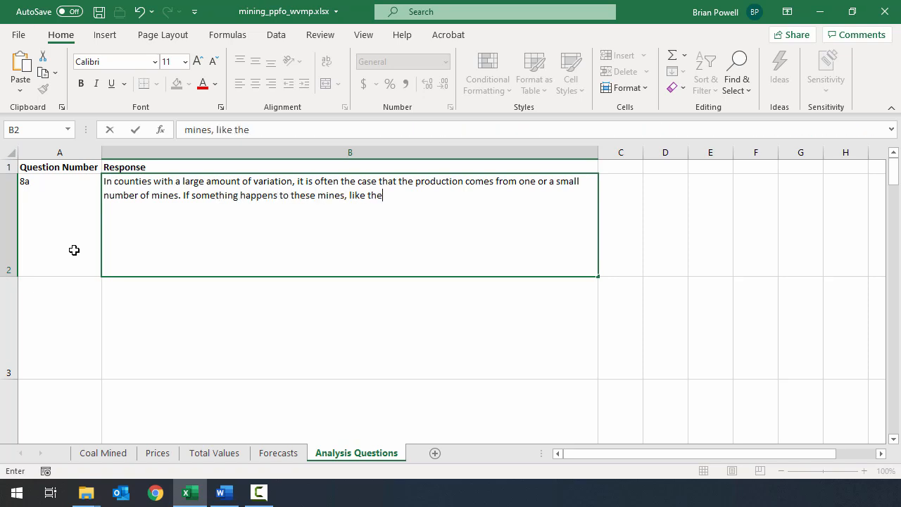
{"action": "type", "text": "y shut down because"}
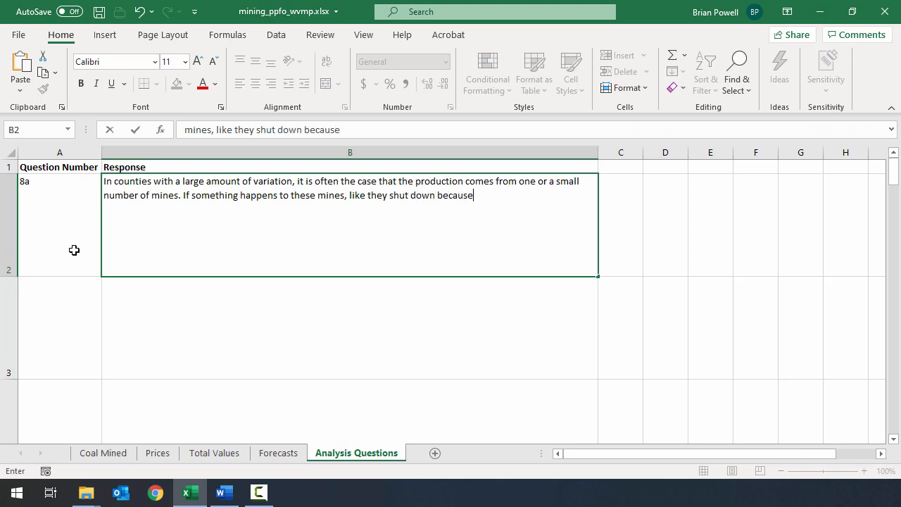
{"action": "type", "text": " they are no long"}
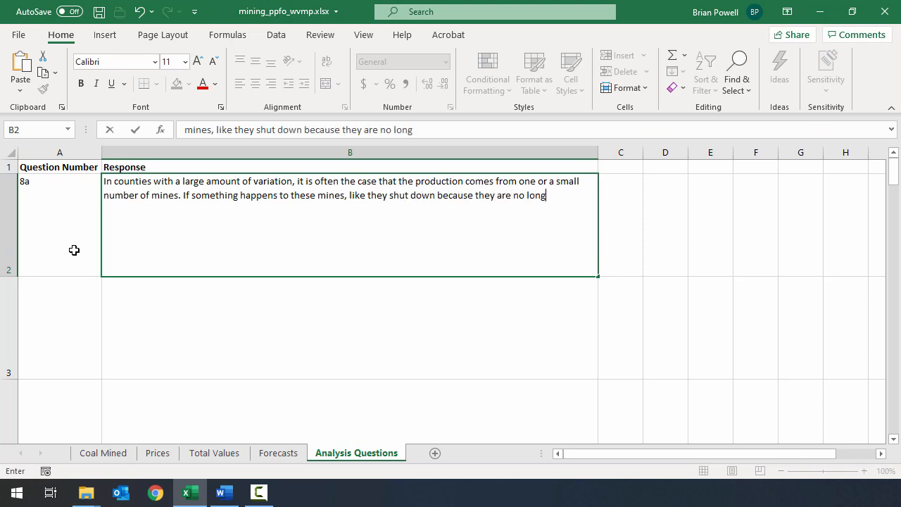
{"action": "type", "text": "er economically viabl"}
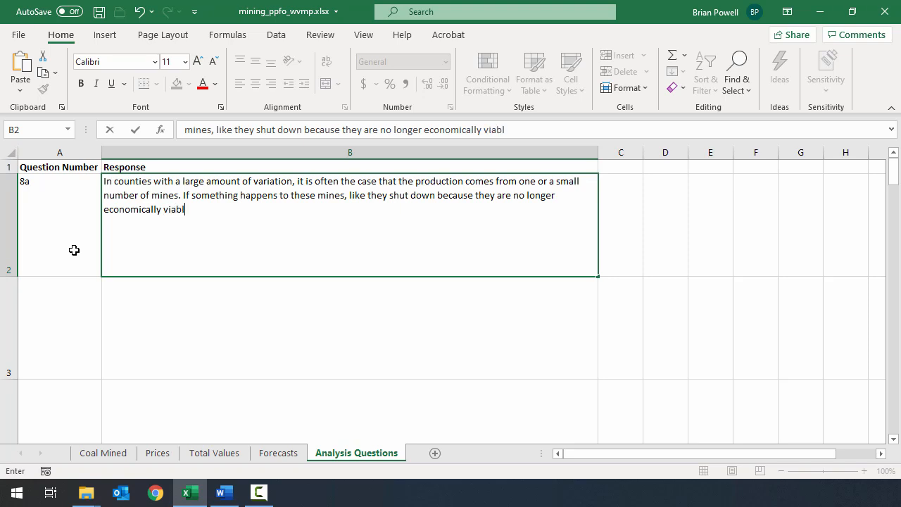
{"action": "type", "text": "e, it can dramatically"}
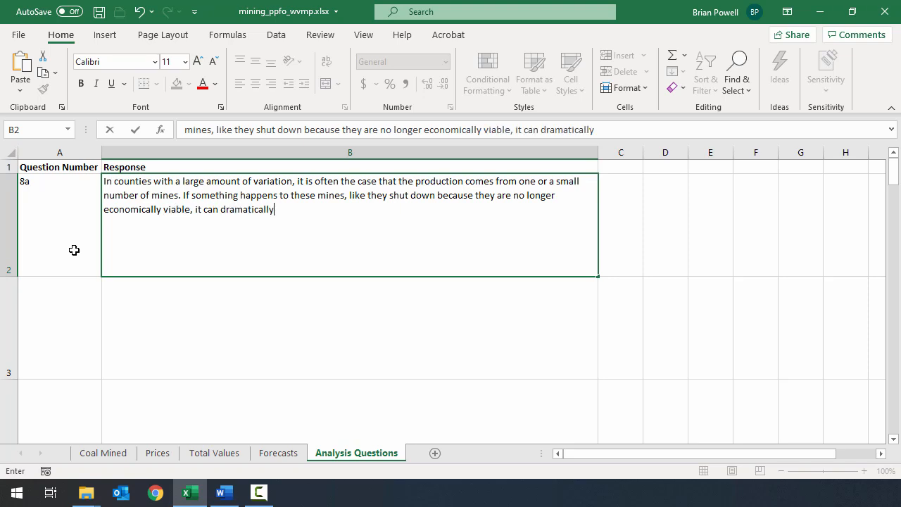
{"action": "type", "text": " impact the amount of coal mine"}
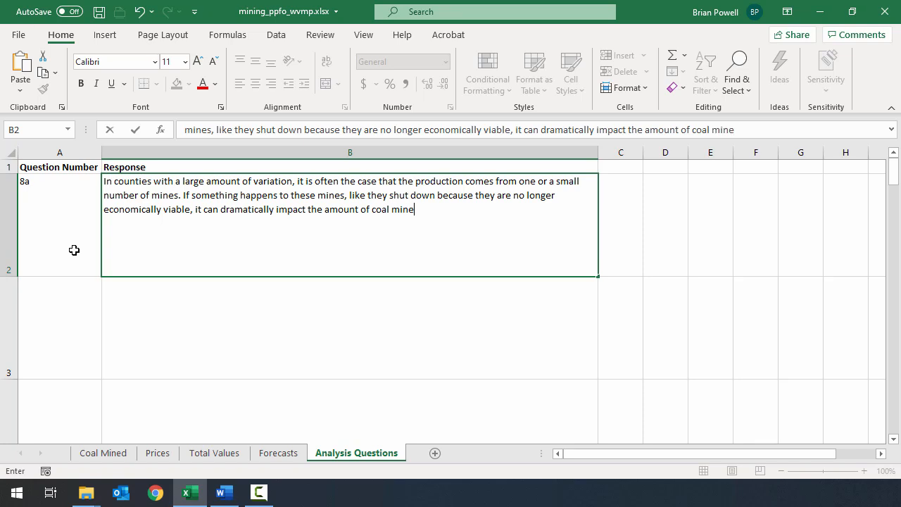
{"action": "type", "text": "d in that county."}
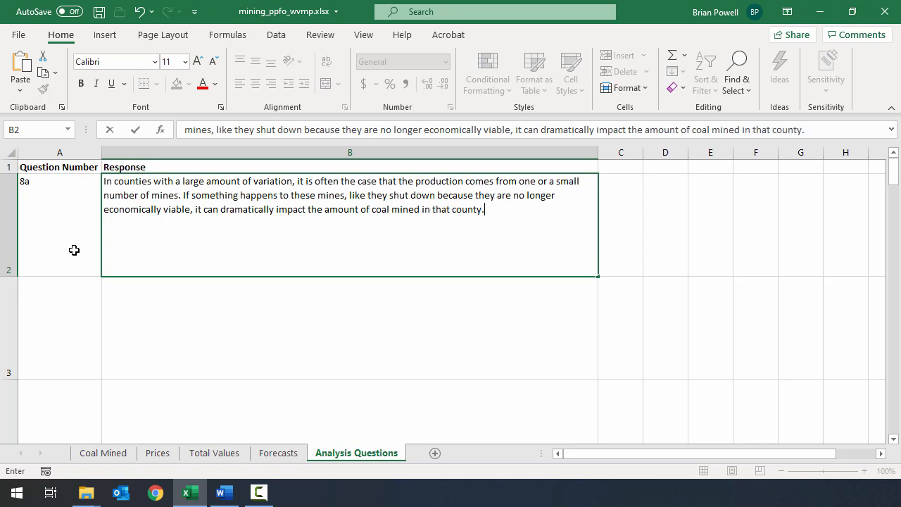
Complete the B2 response with "it can dramatically impact the amount of coal mined in that county." and save the workbook.
{"action": "key", "text": "Return"}
{"action": "key", "text": "ctrl+s"}
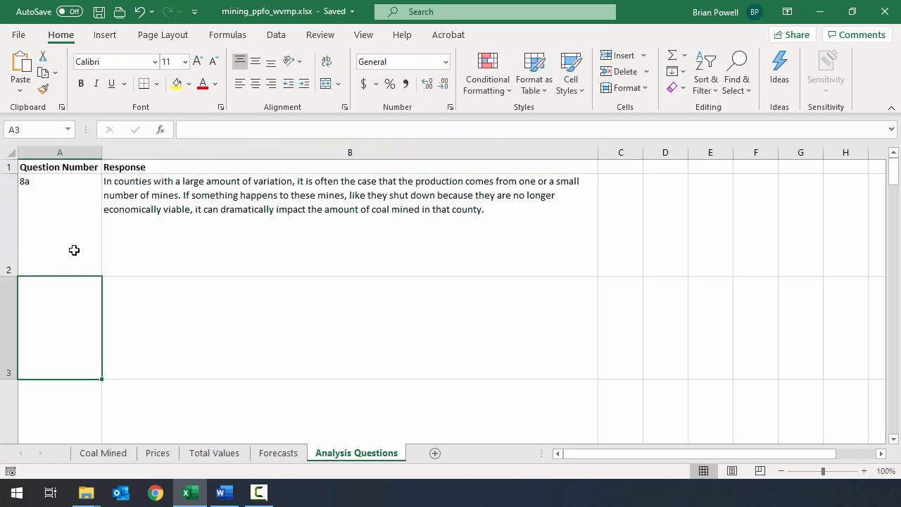